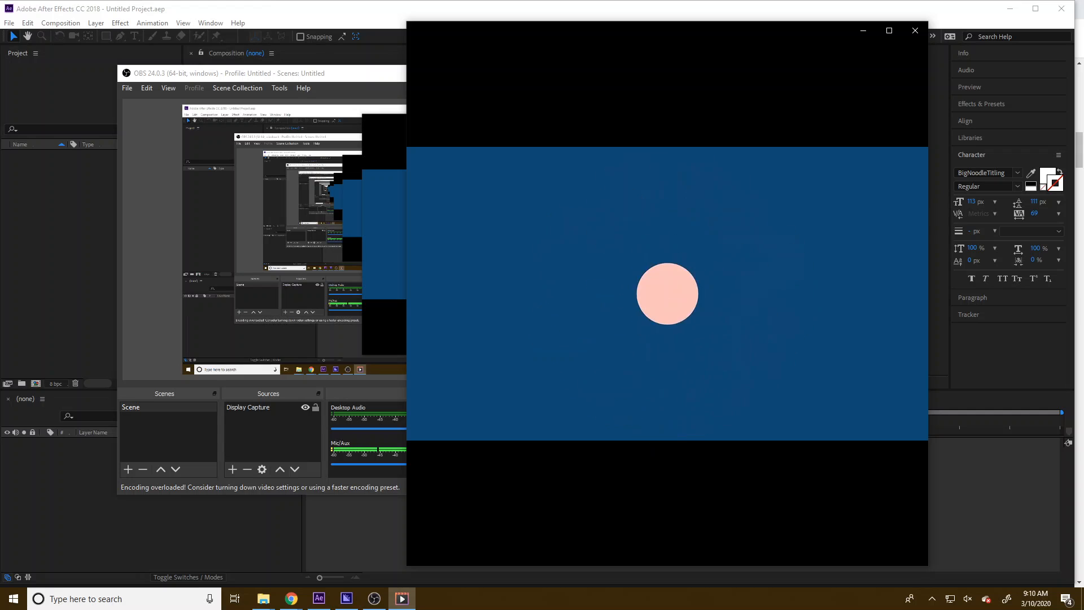
mouse_move(580, 362)
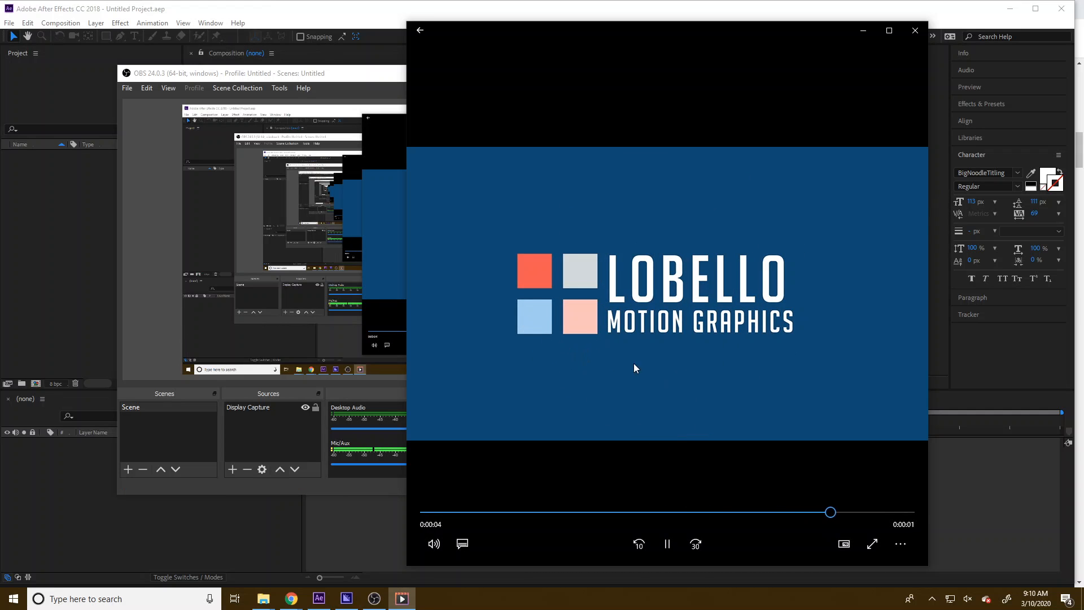
mouse_move(714, 302)
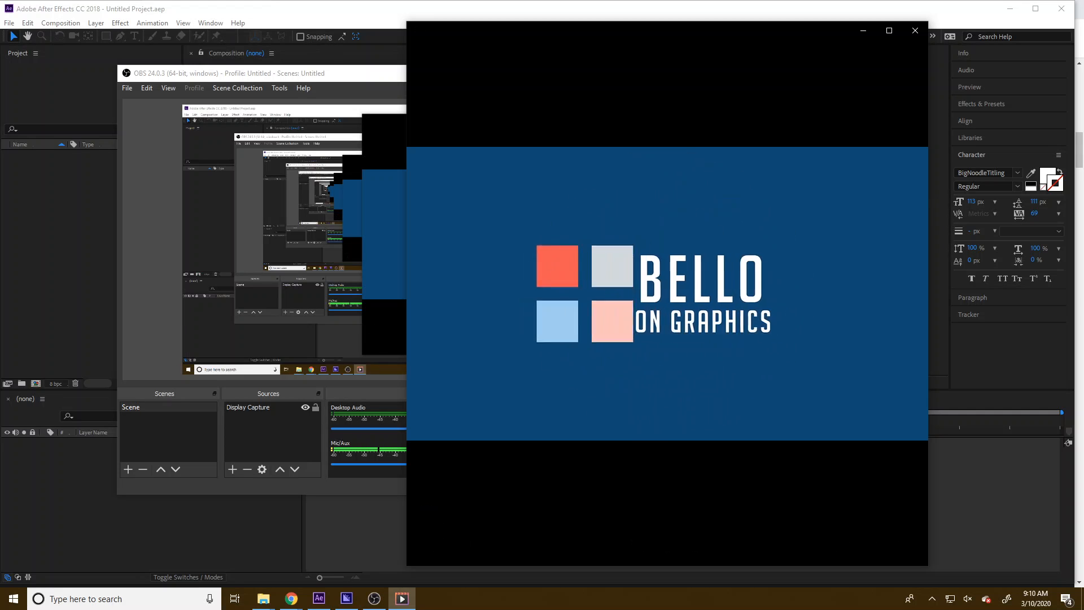
mouse_move(671, 297)
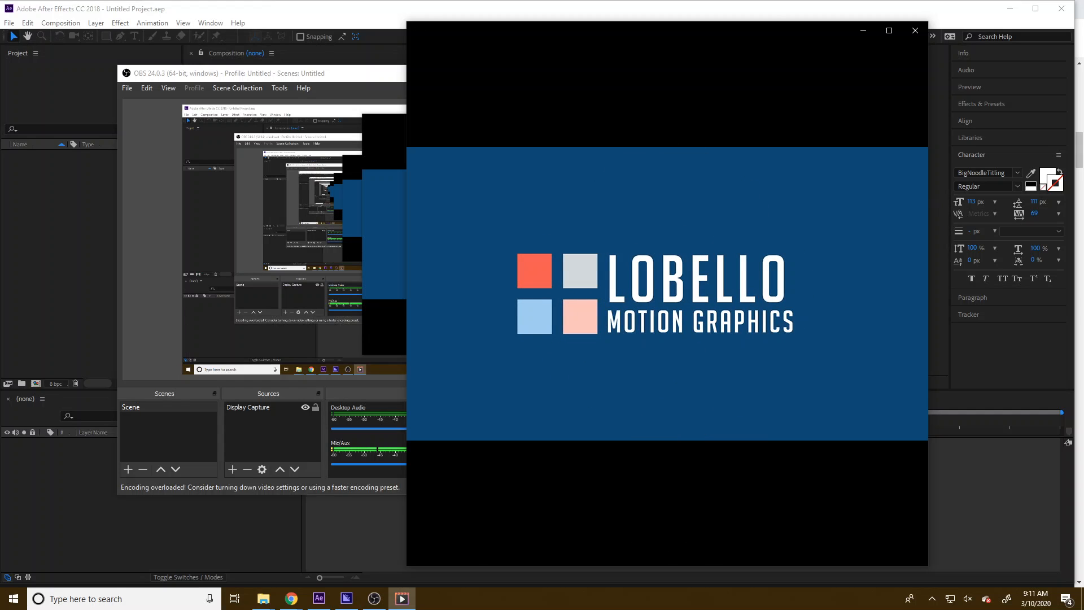
Start a new composition and set its width to 1080 px for a square 1080 × 1080 frame
click(337, 509)
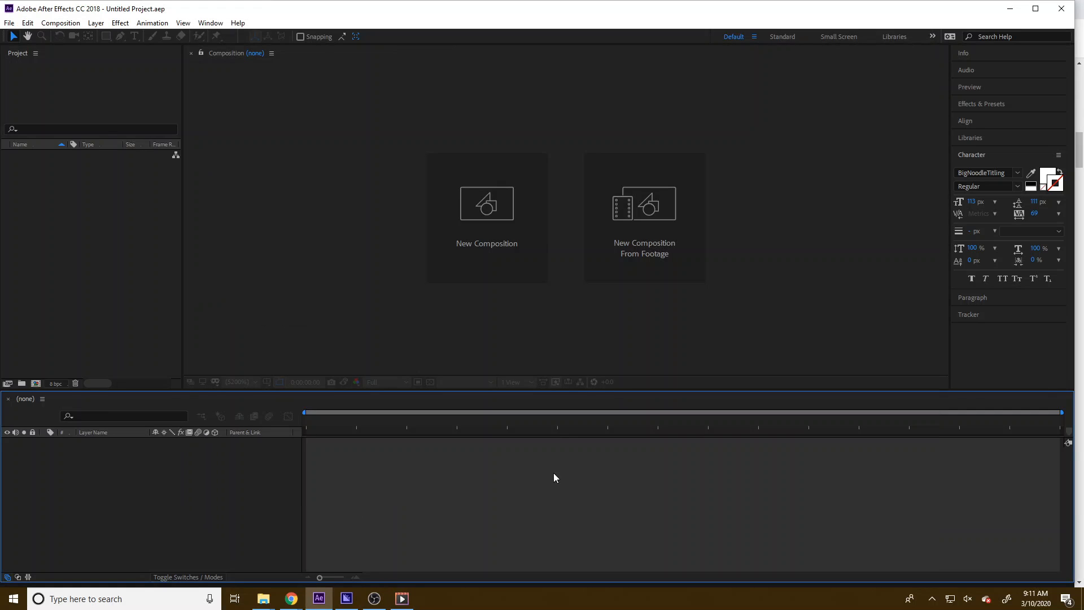
click(488, 268)
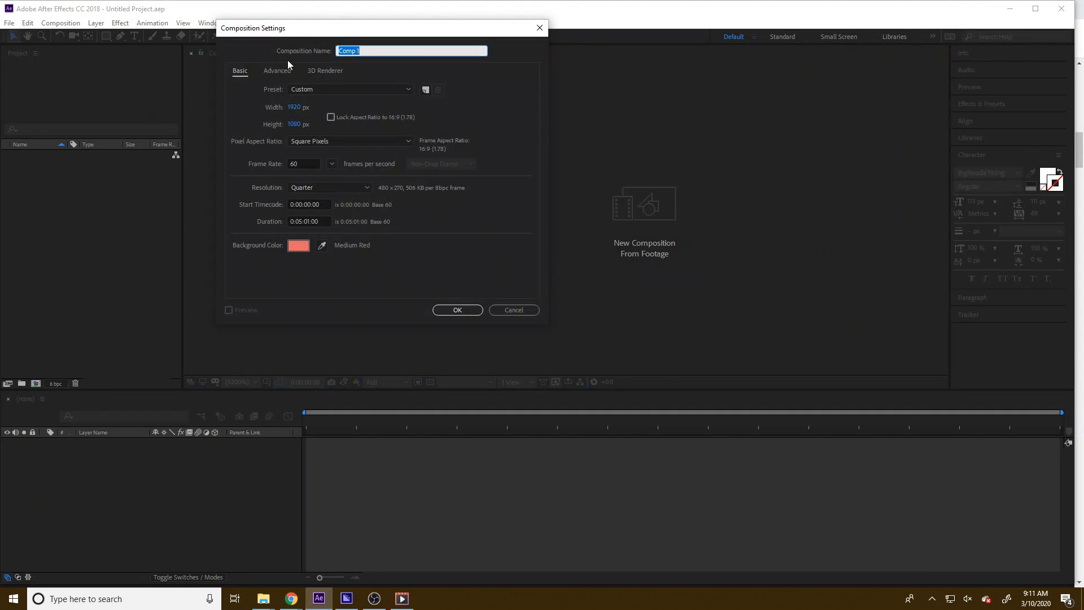
click(305, 110)
text(1080)
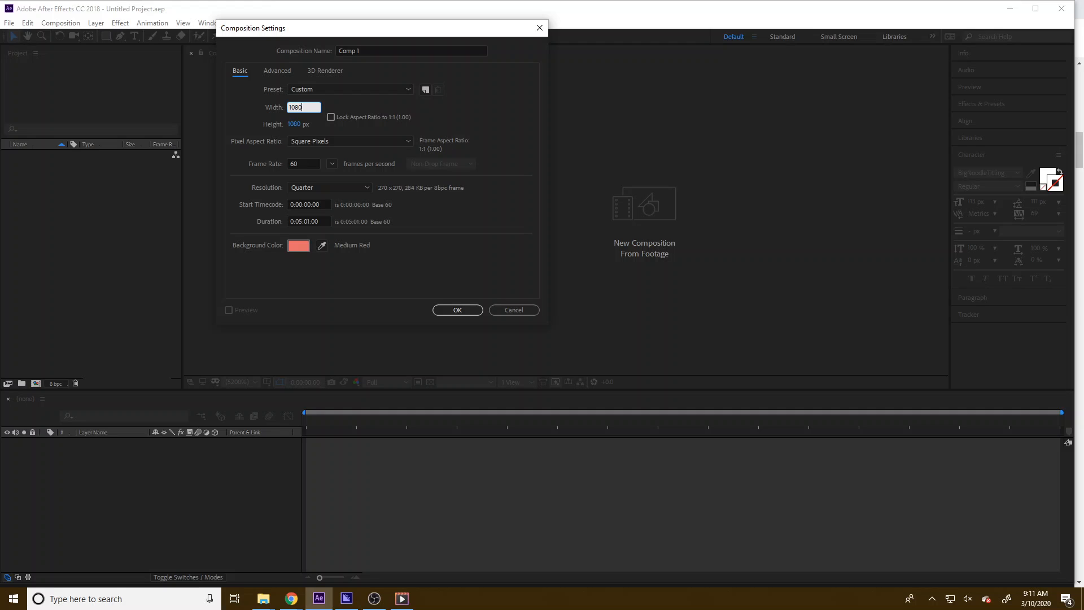
click(271, 139)
click(310, 165)
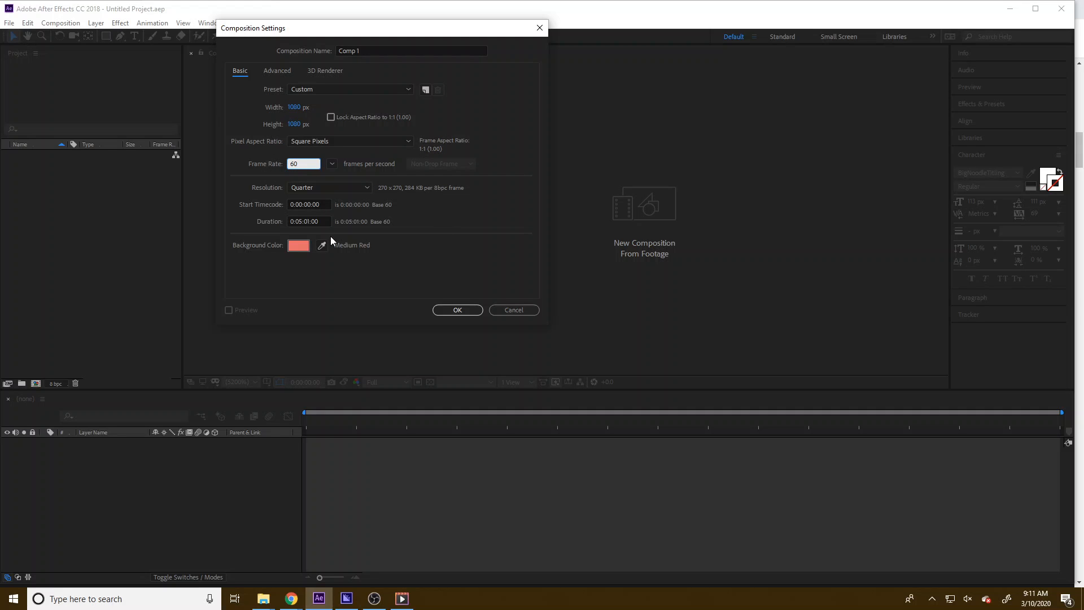
Set the composition duration to 0:00:15:00 and confirm the composition settings
drag(320, 221, 298, 223)
text(0:1)
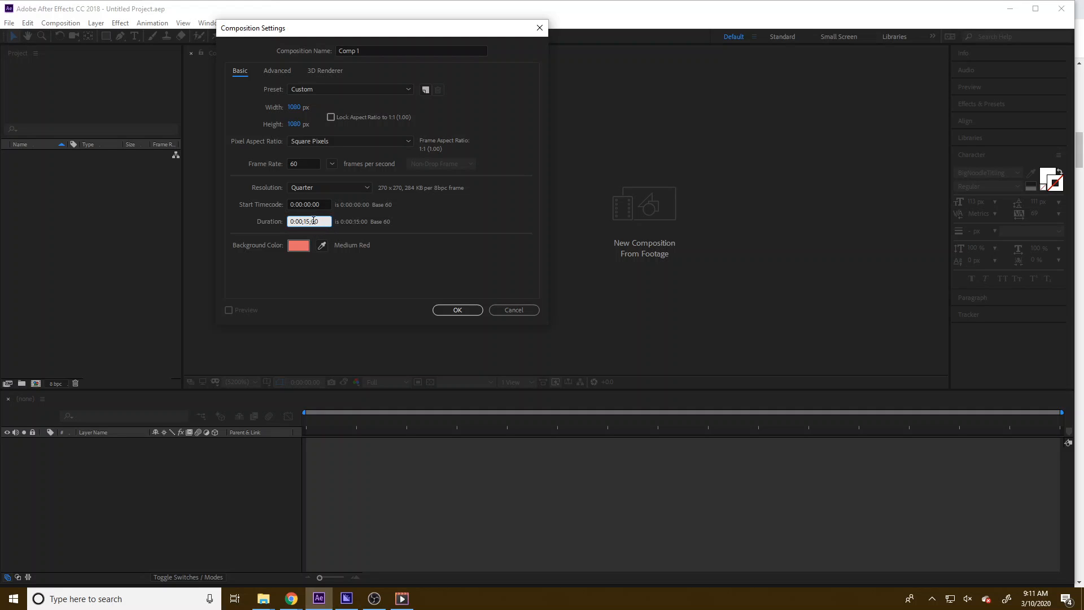
double_click(313, 221)
double_click(312, 221)
click(295, 247)
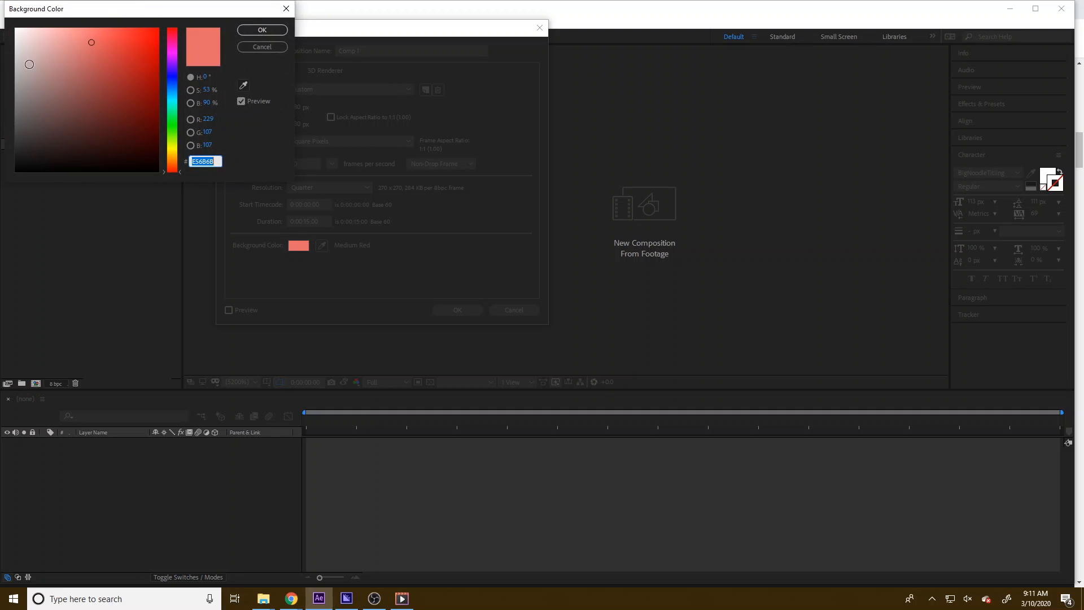
click(262, 30)
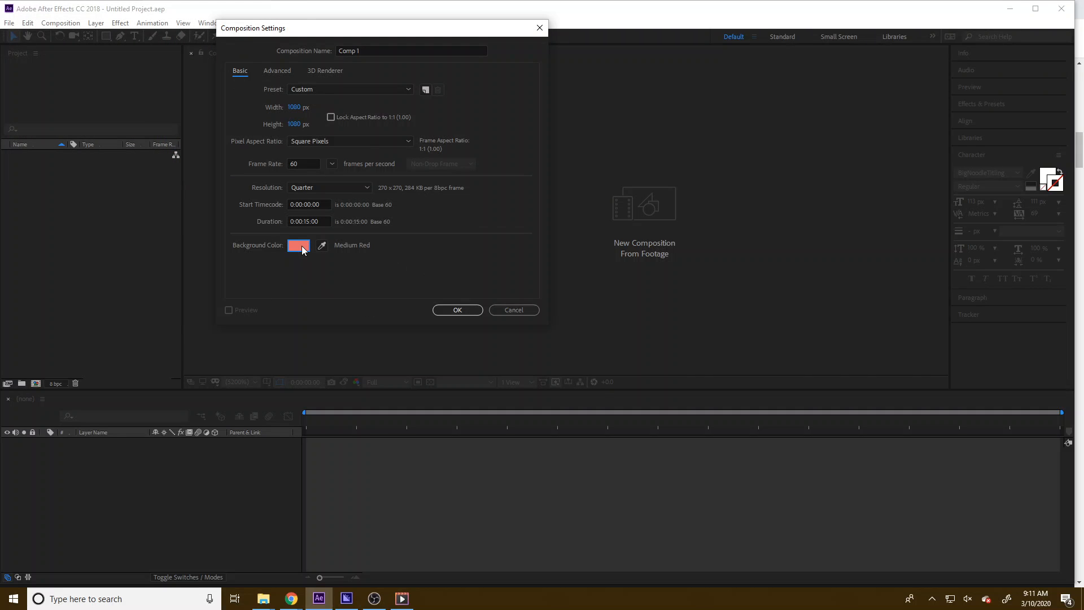
click(441, 314)
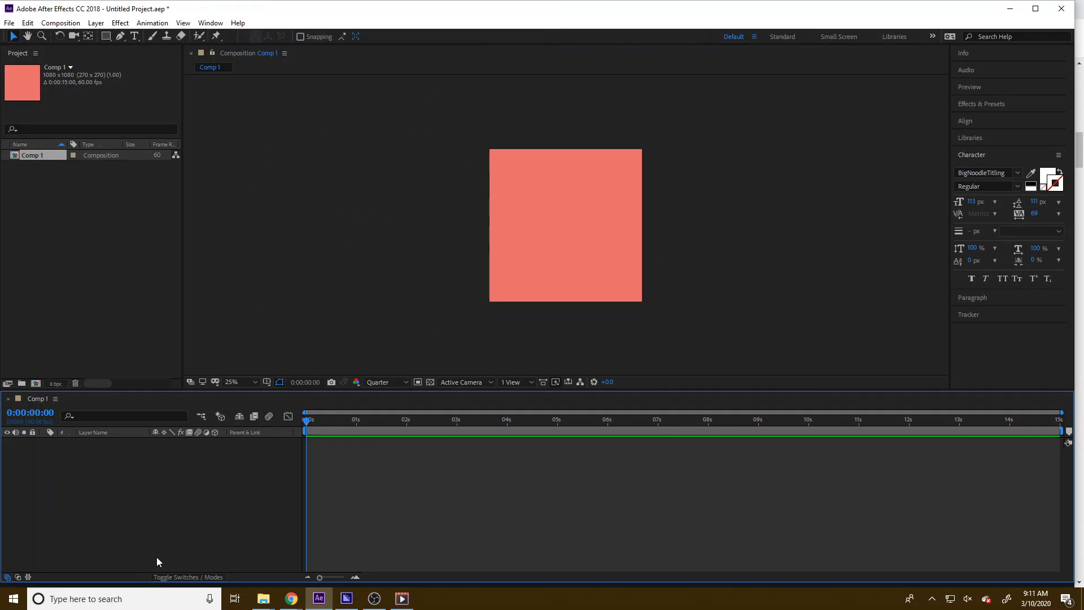
Draw a square shape about 288 px wide near the composition's centre with the Rectangle tool
drag(105, 35, 136, 52)
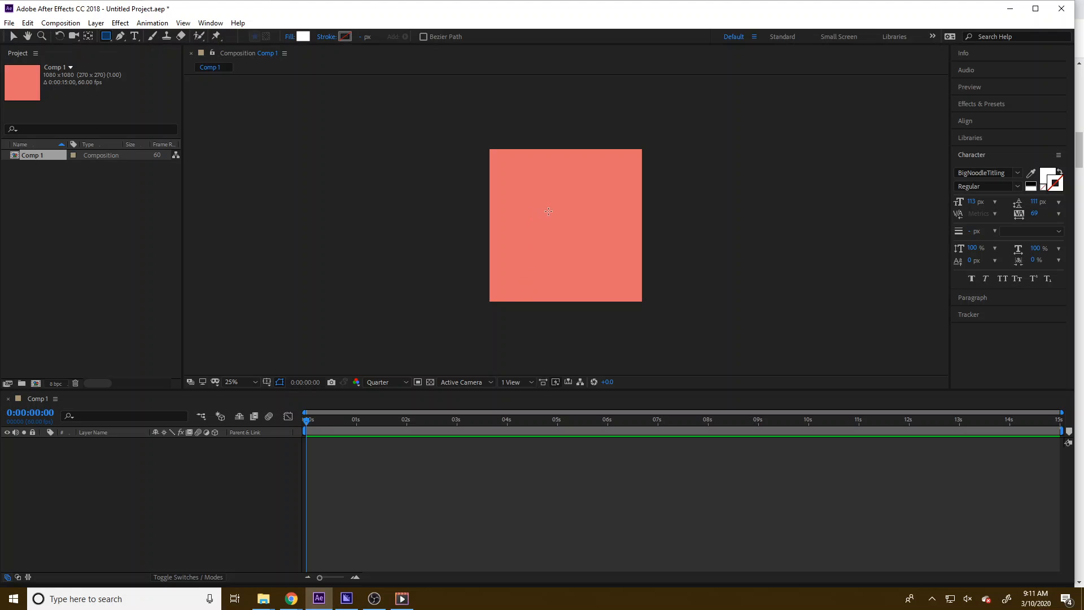
drag(548, 209, 589, 249)
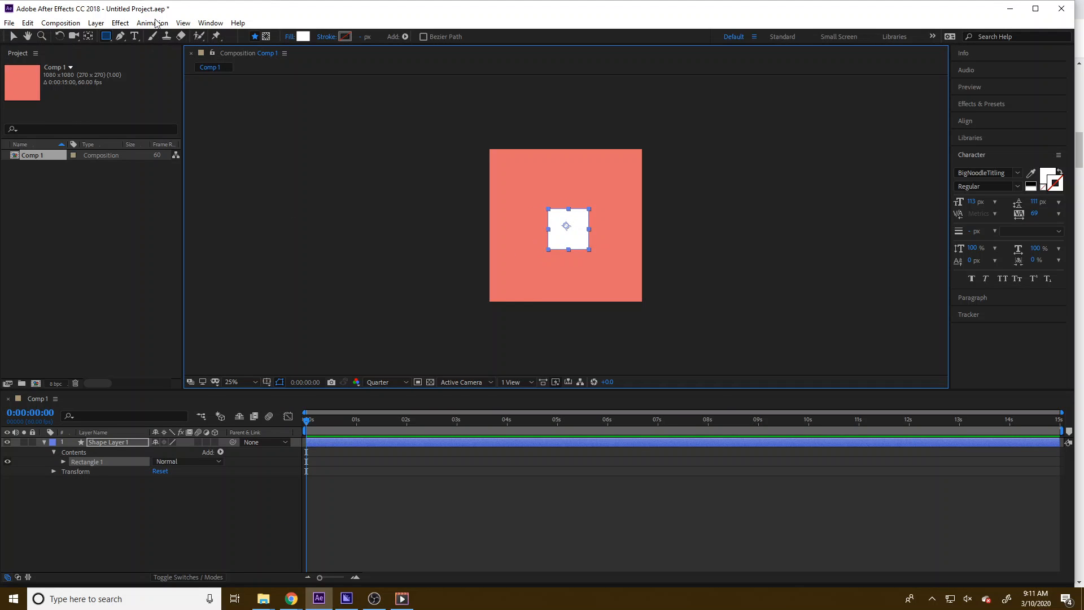
Set the square's fill colour to blue
click(304, 36)
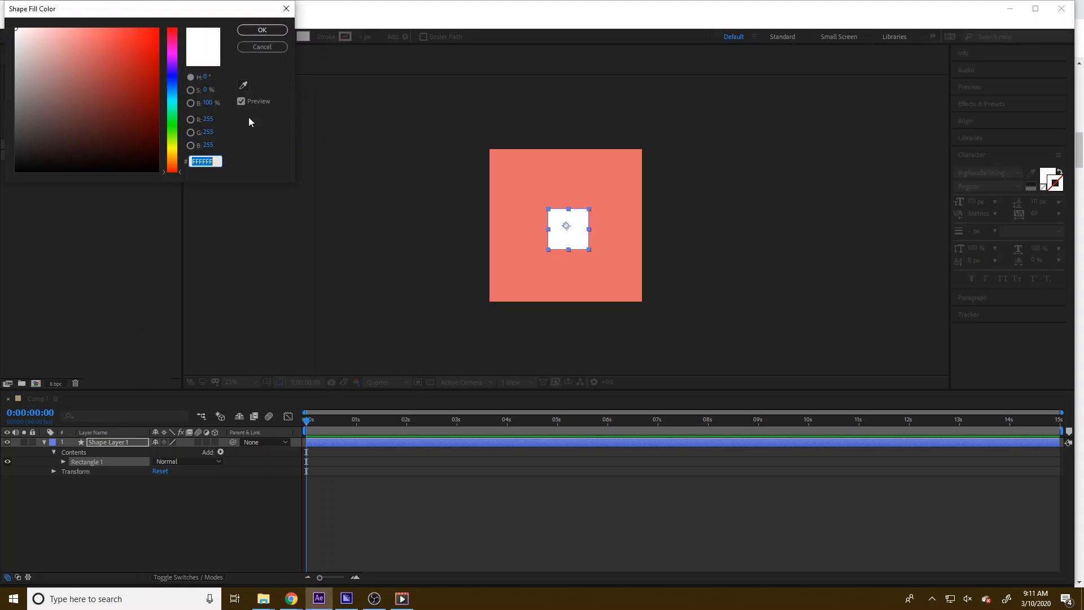
drag(133, 79, 157, 56)
click(93, 64)
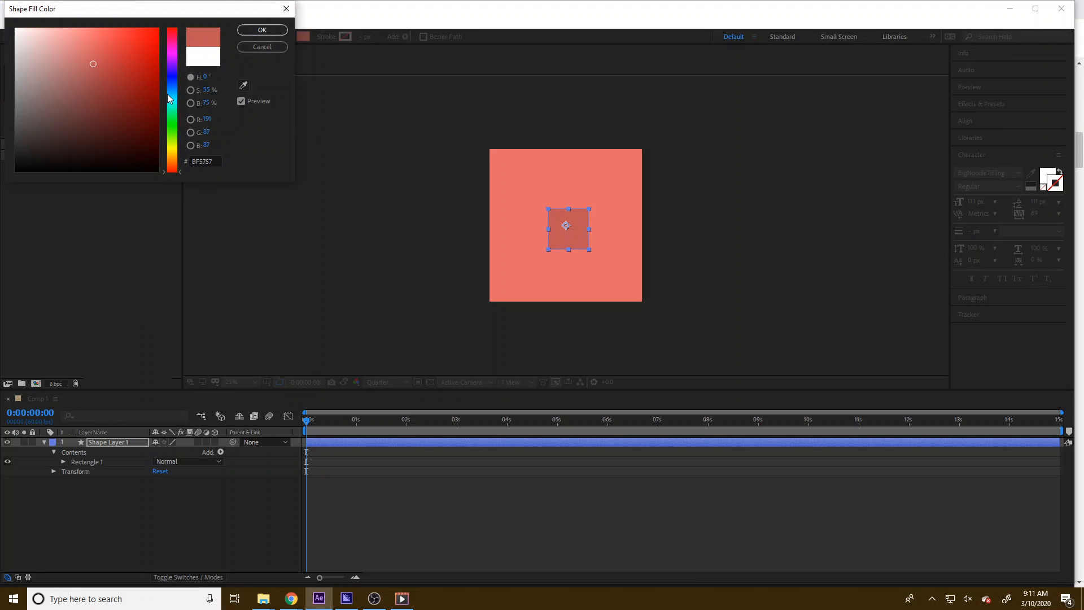
drag(170, 95, 171, 78)
click(262, 30)
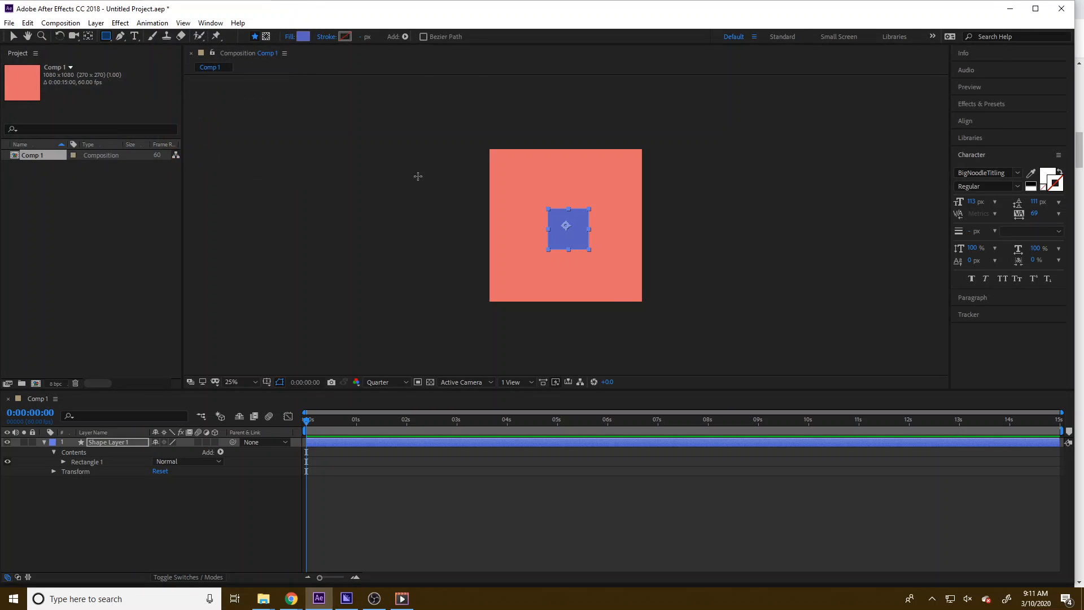
Change the square's fill colour to bright green
click(304, 37)
click(170, 131)
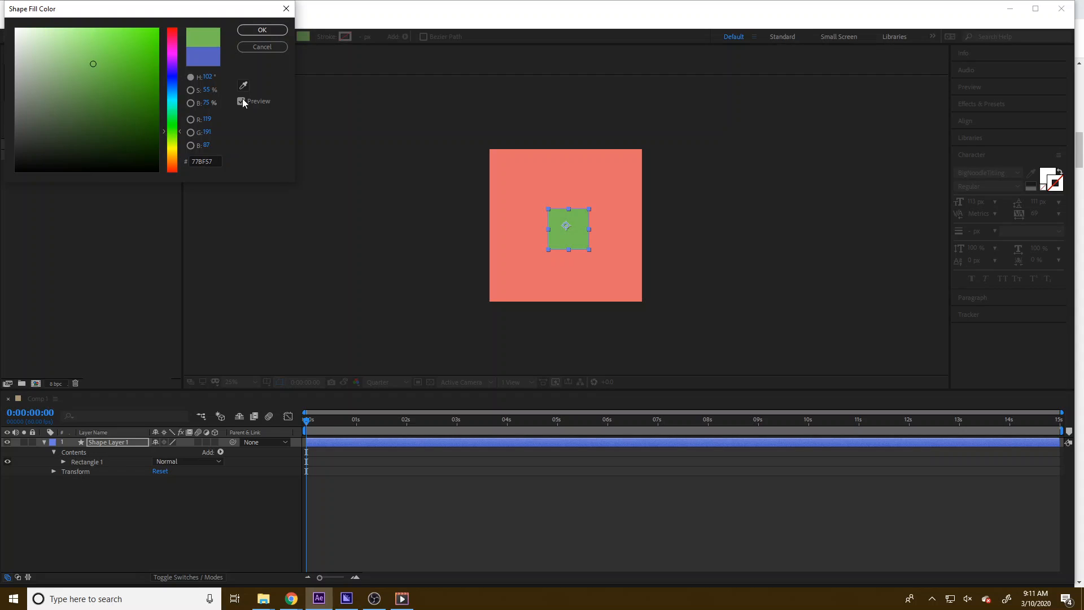
drag(133, 61, 144, 36)
click(262, 30)
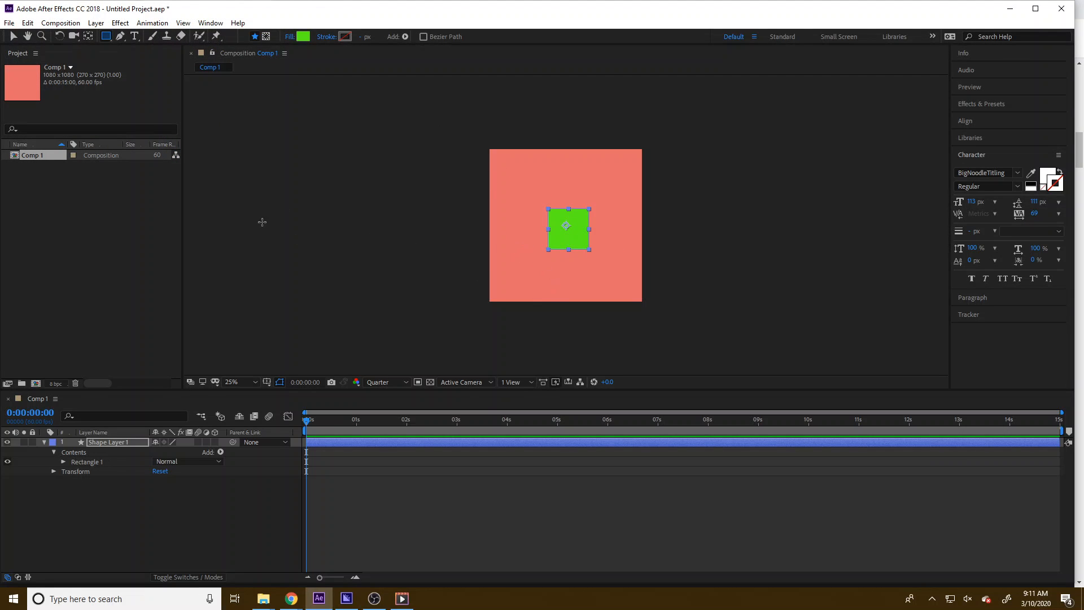
Centre the shape layer's anchor point in its layer content
click(96, 23)
mouse_move(144, 158)
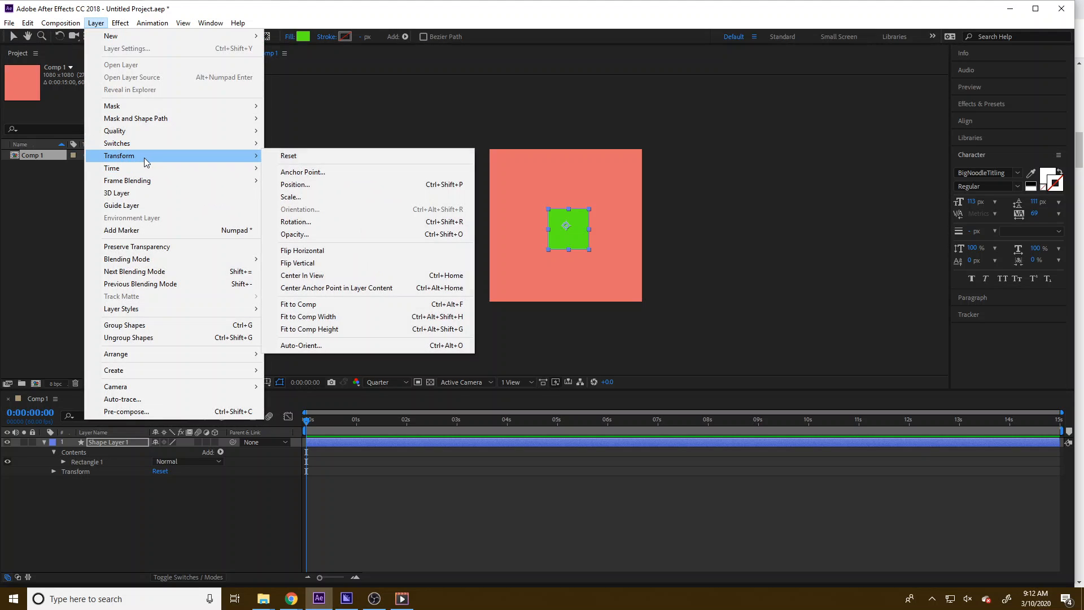
click(347, 290)
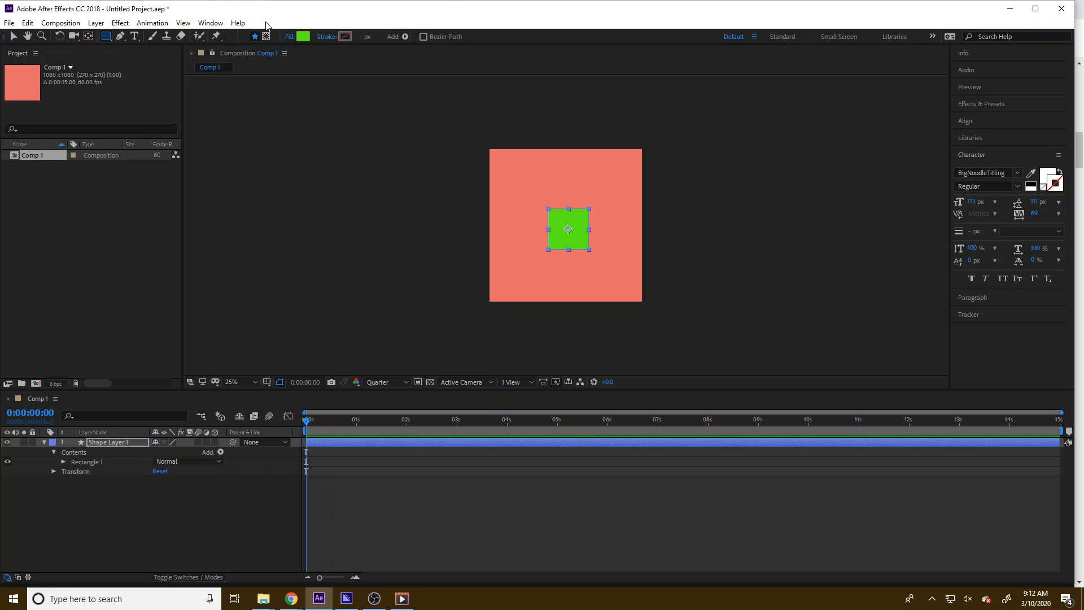
click(152, 21)
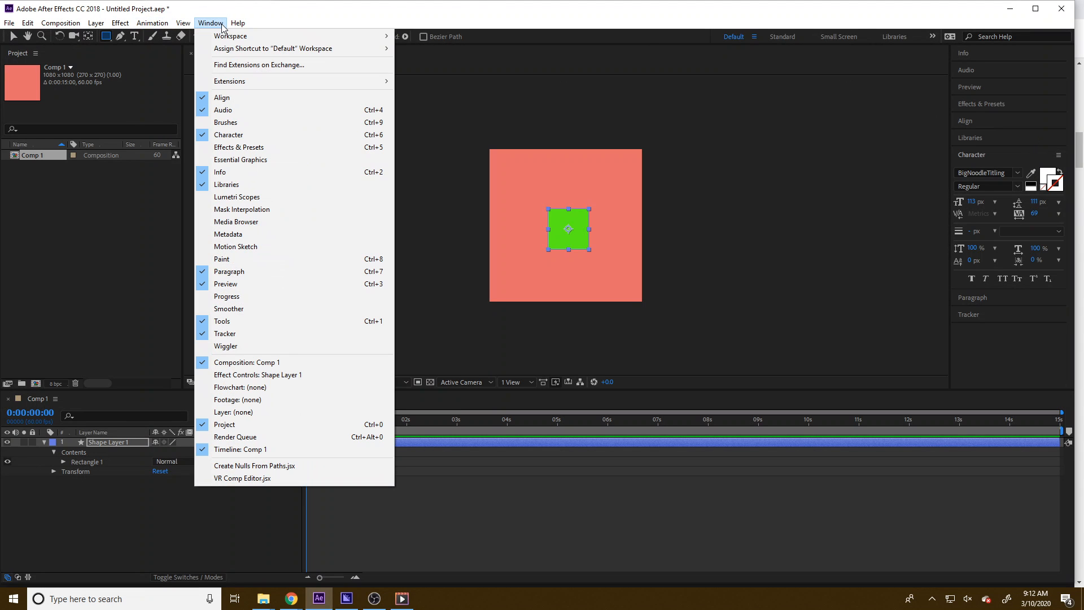
click(210, 23)
click(211, 23)
mouse_move(232, 48)
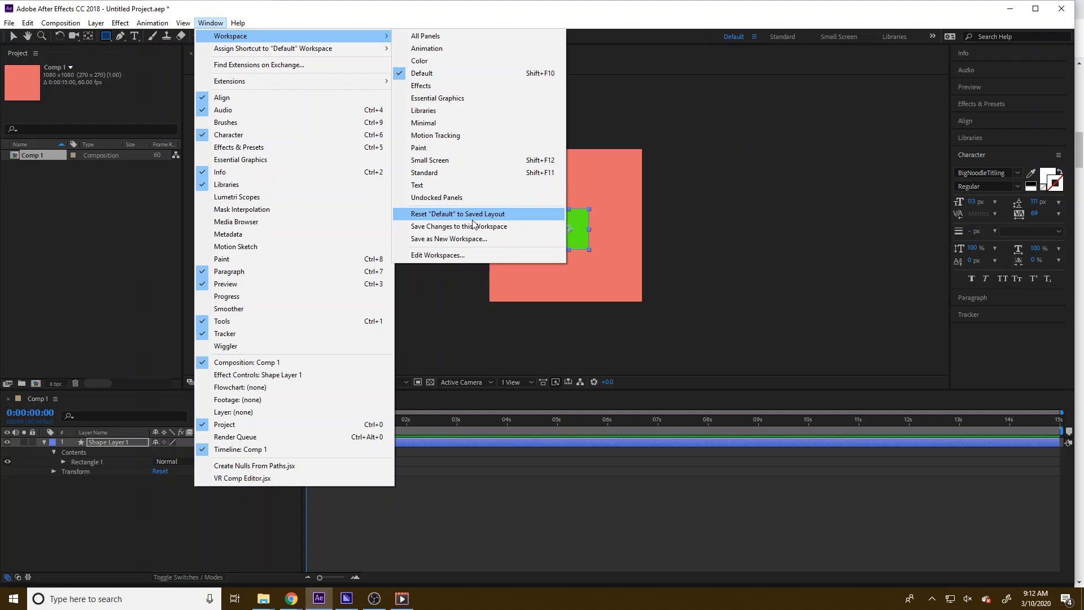
click(652, 57)
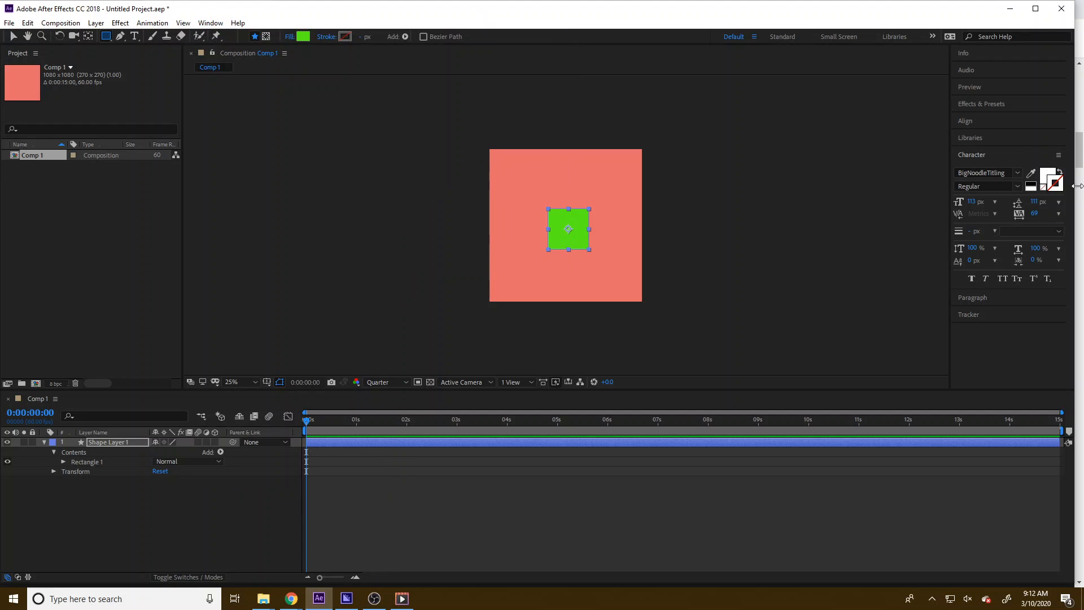
Align the square to the composition's horizontal and vertical centres
click(987, 120)
click(981, 149)
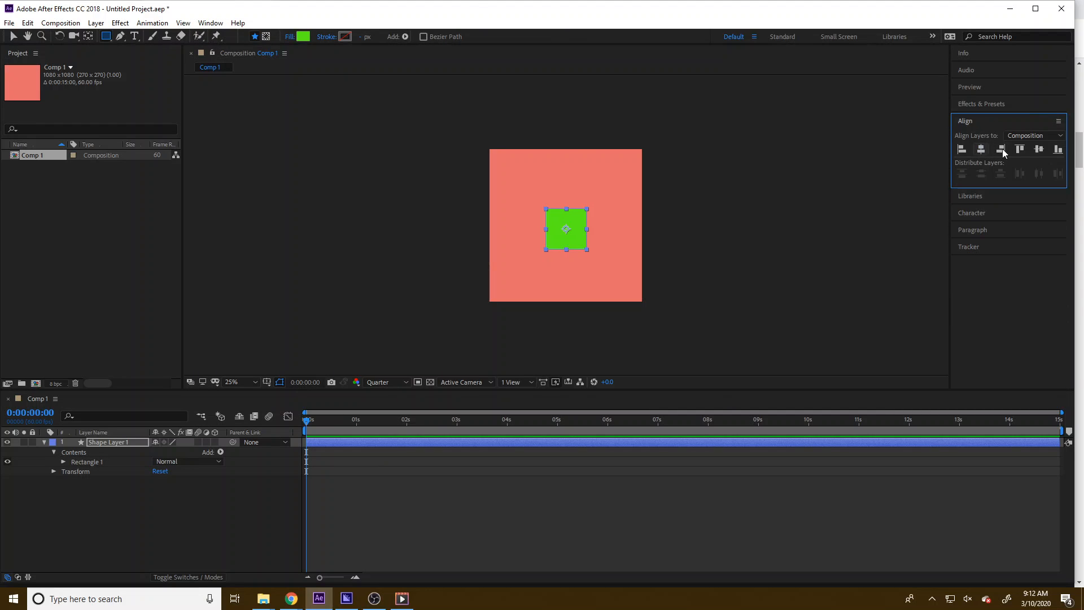
click(1039, 150)
Show the shape layer's Position property and add Position keyframes at 1 second and at 0 seconds
click(101, 492)
click(103, 445)
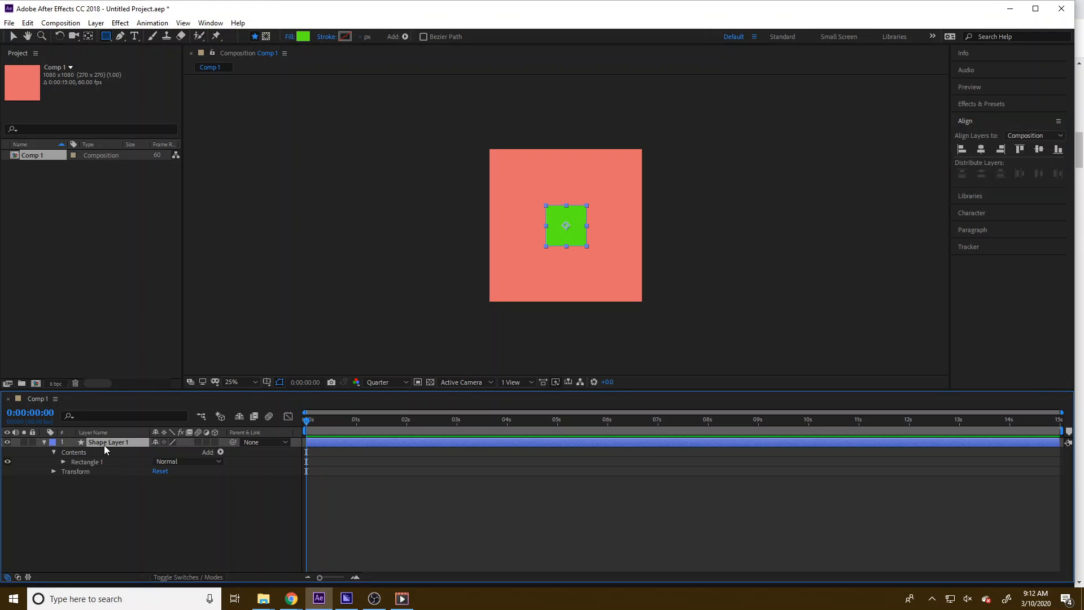
key(p)
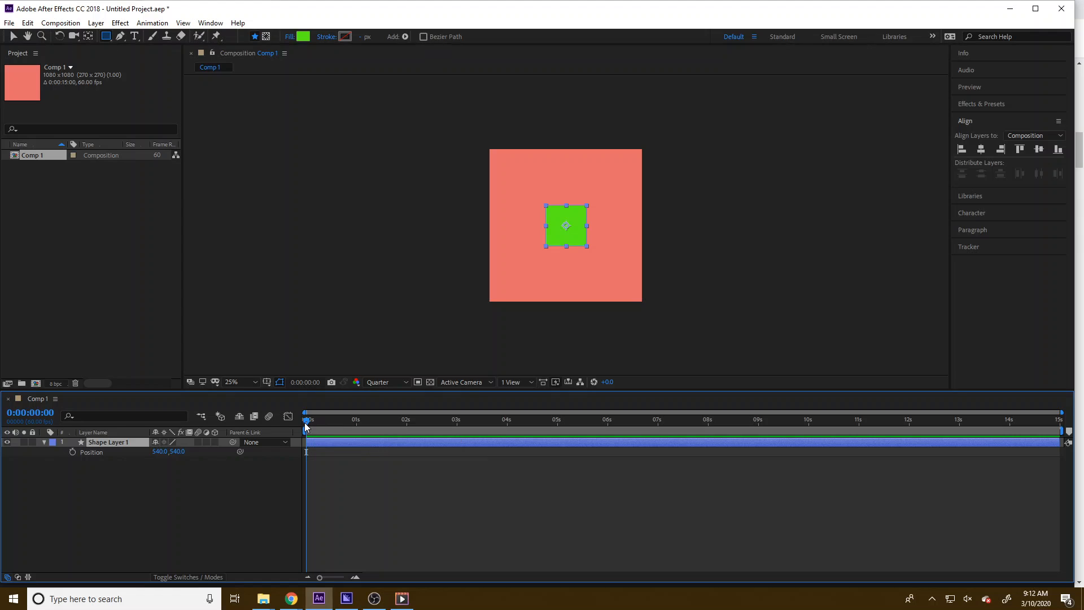
mouse_move(306, 421)
mouse_down()
mouse_move(357, 424)
mouse_move(306, 426)
mouse_up()
click(73, 452)
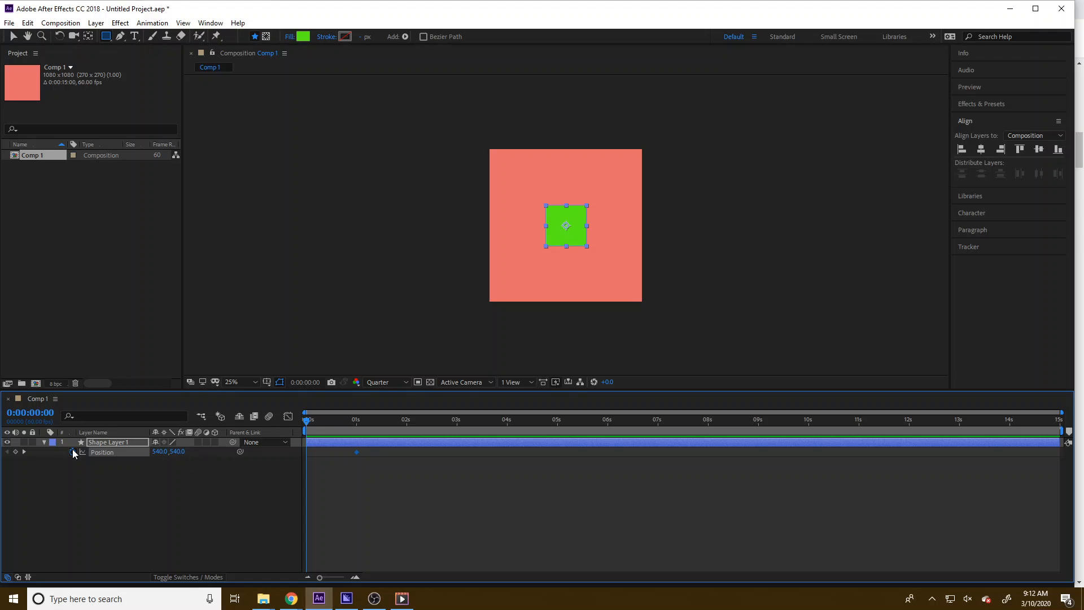
click(16, 452)
Move the second Position keyframe earlier to about 30 frames
drag(308, 422, 279, 426)
click(355, 578)
click(355, 578)
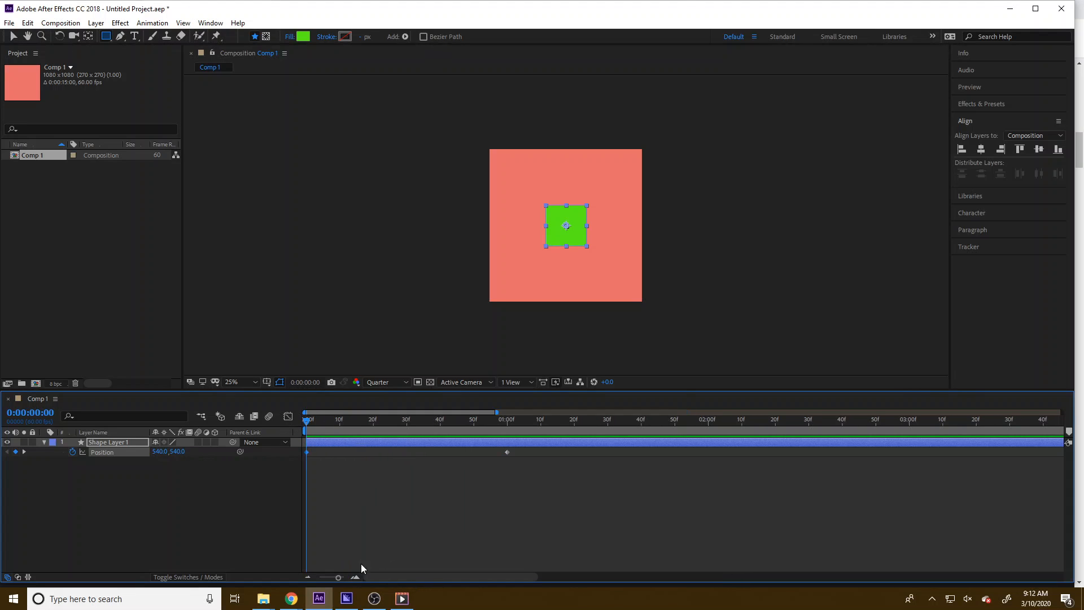
drag(504, 450, 419, 449)
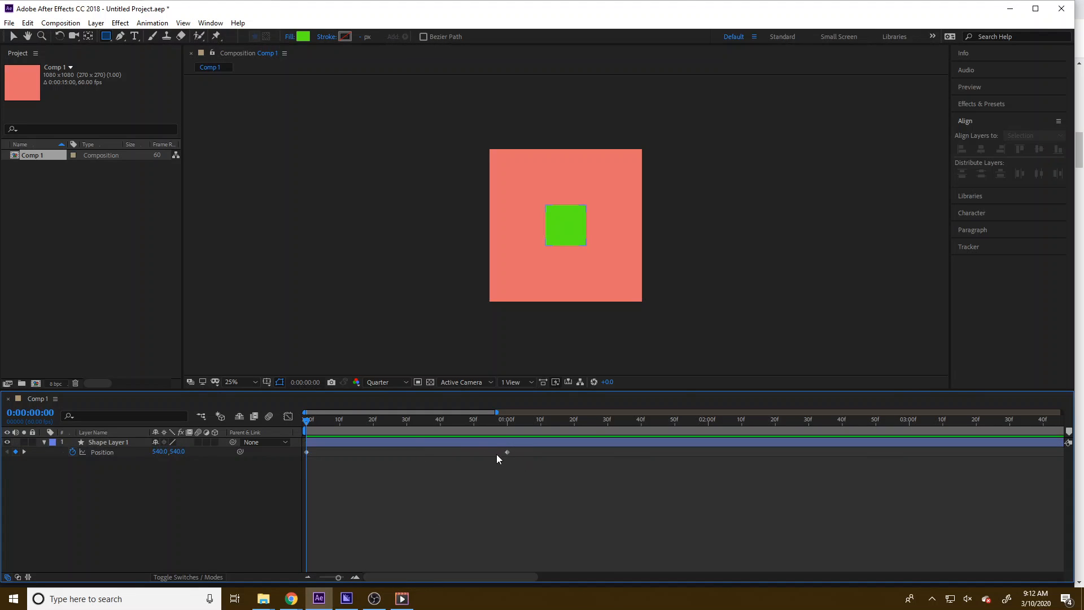
drag(506, 453, 406, 450)
Set the square's Position at the first keyframe to 540, 148 near the top of the frame
mouse_move(306, 424)
mouse_down()
mouse_move(410, 424)
mouse_move(301, 432)
mouse_up()
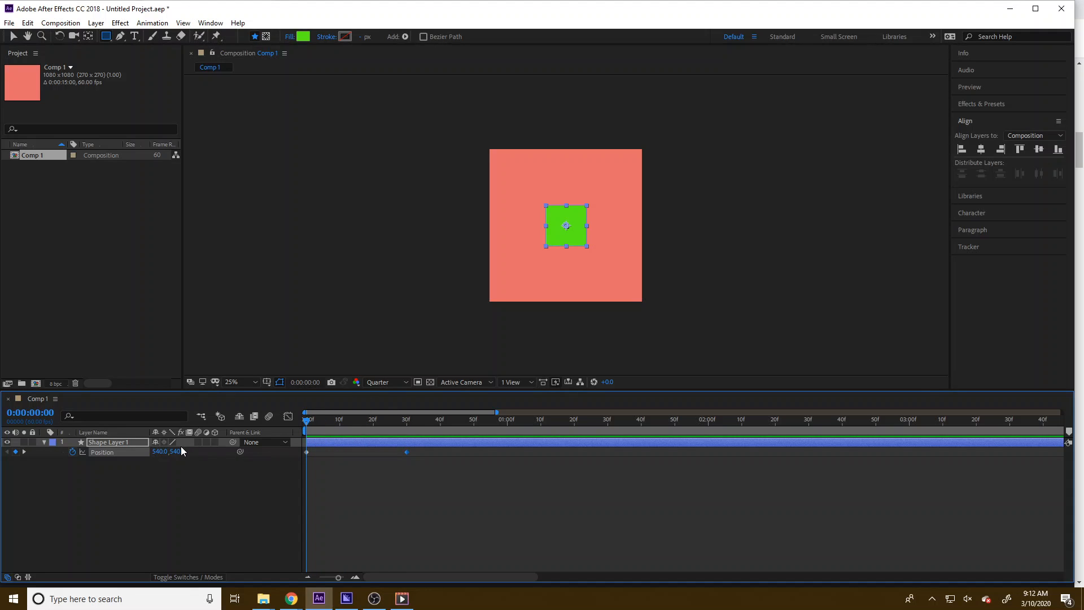
drag(177, 452, 17, 461)
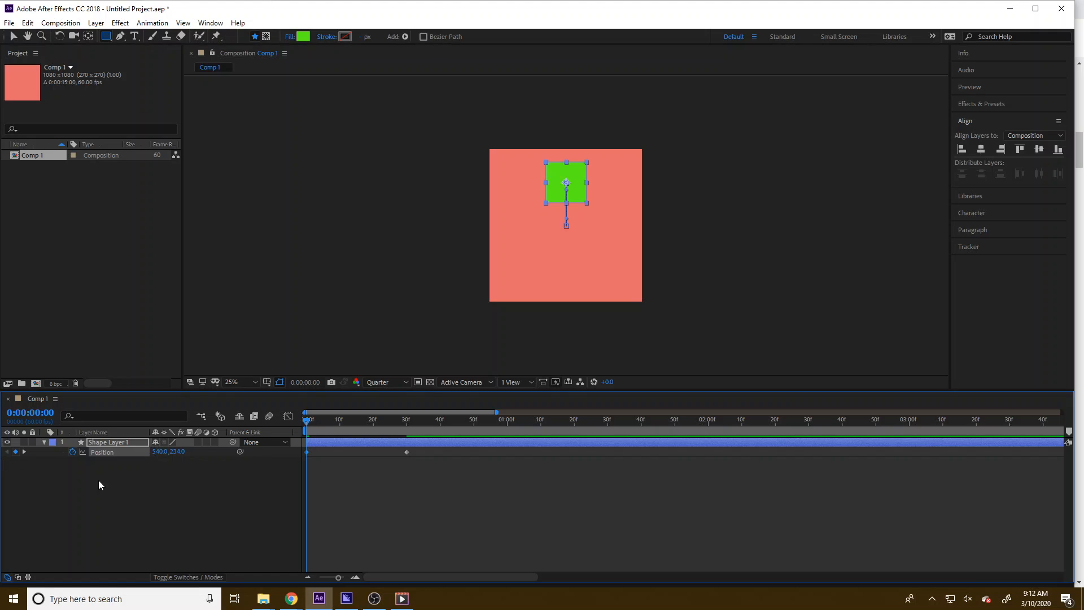
drag(165, 451, 131, 455)
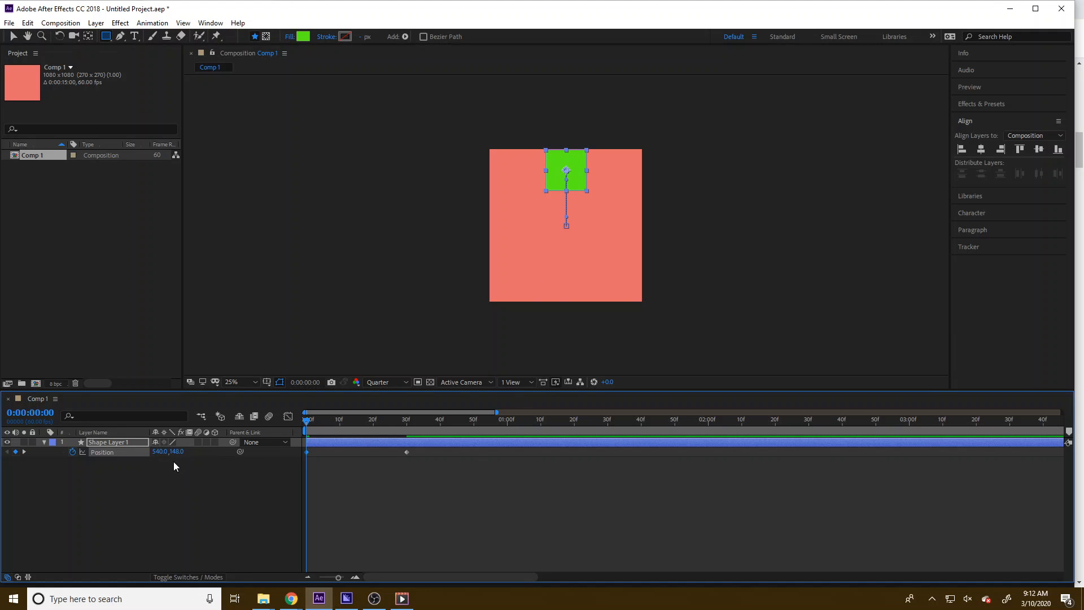
Expand the shape layer's Contents down to the Rectangle Path properties
click(97, 443)
click(43, 443)
click(43, 443)
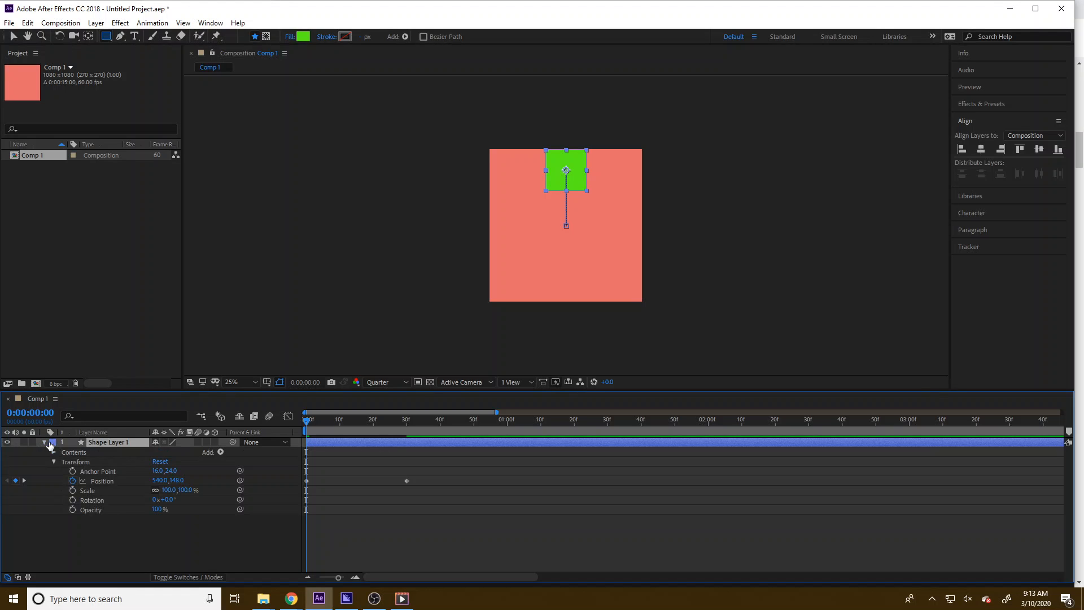
click(54, 452)
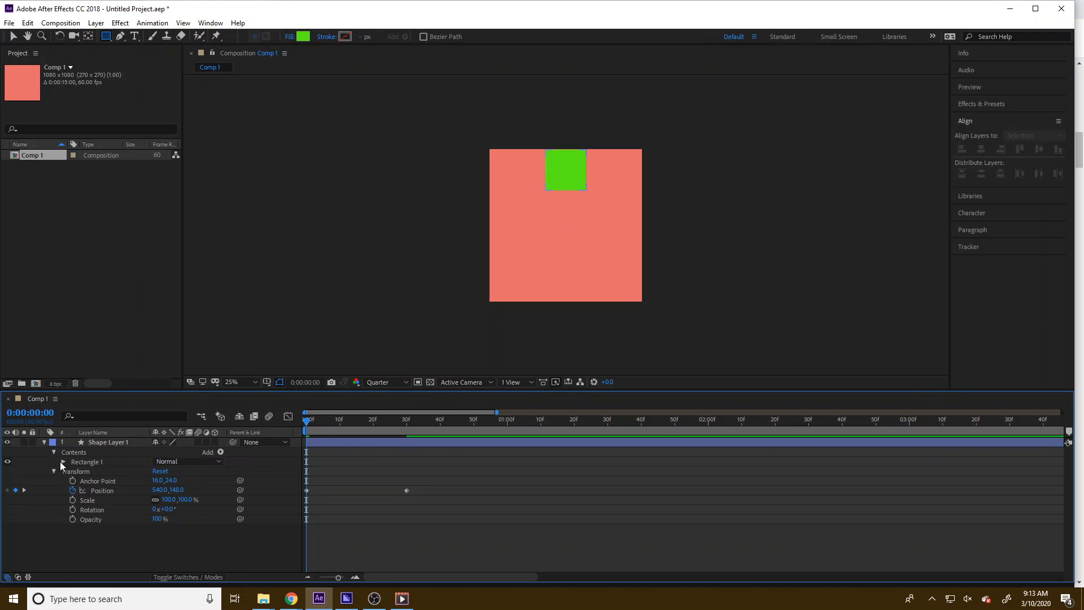
click(63, 462)
click(74, 472)
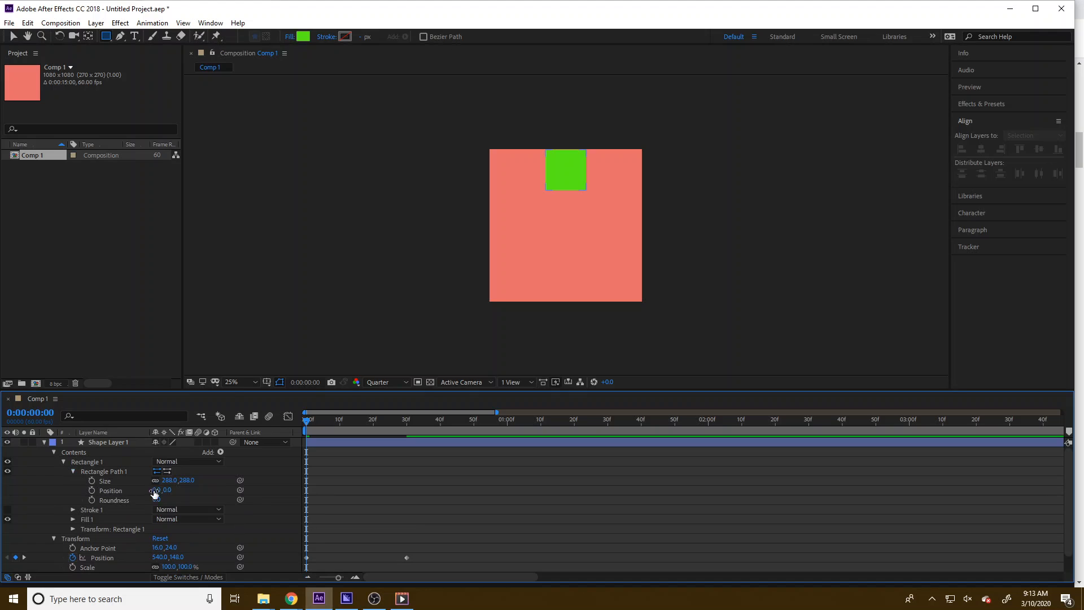
Preview the square's animation and return to the start of the timeline
key(space)
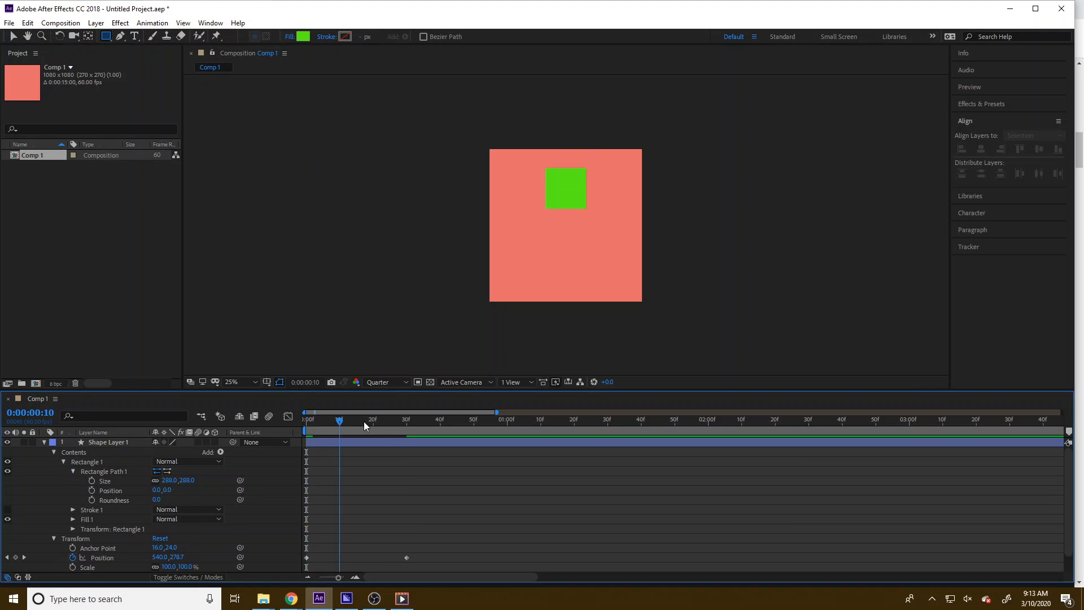
key(space)
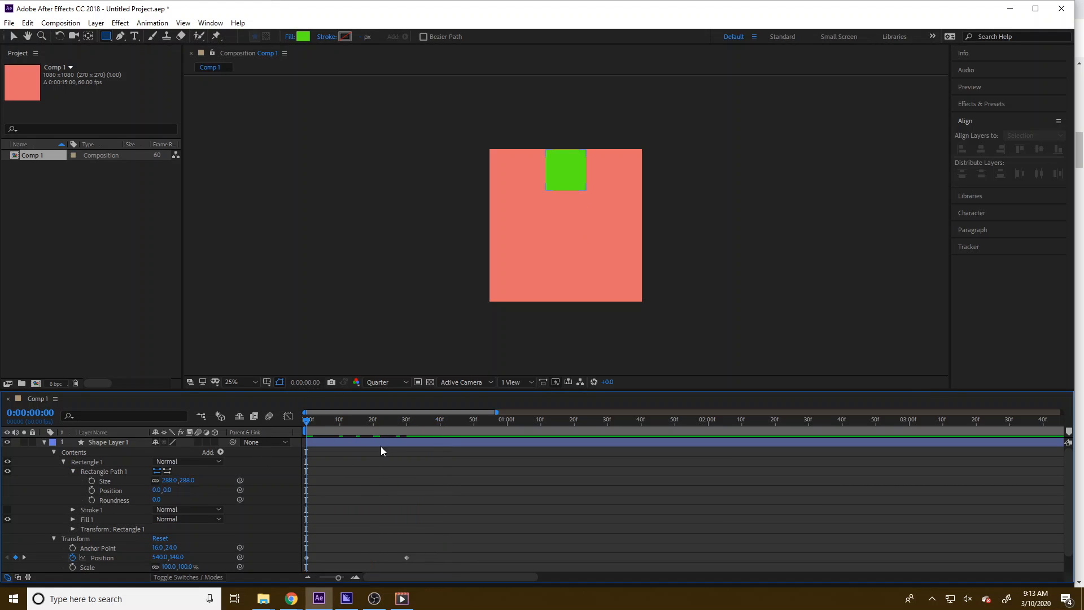
drag(327, 426, 211, 467)
Curve the square's motion path by pulling out bezier handles on the Position keyframes with the Pen tool
click(44, 442)
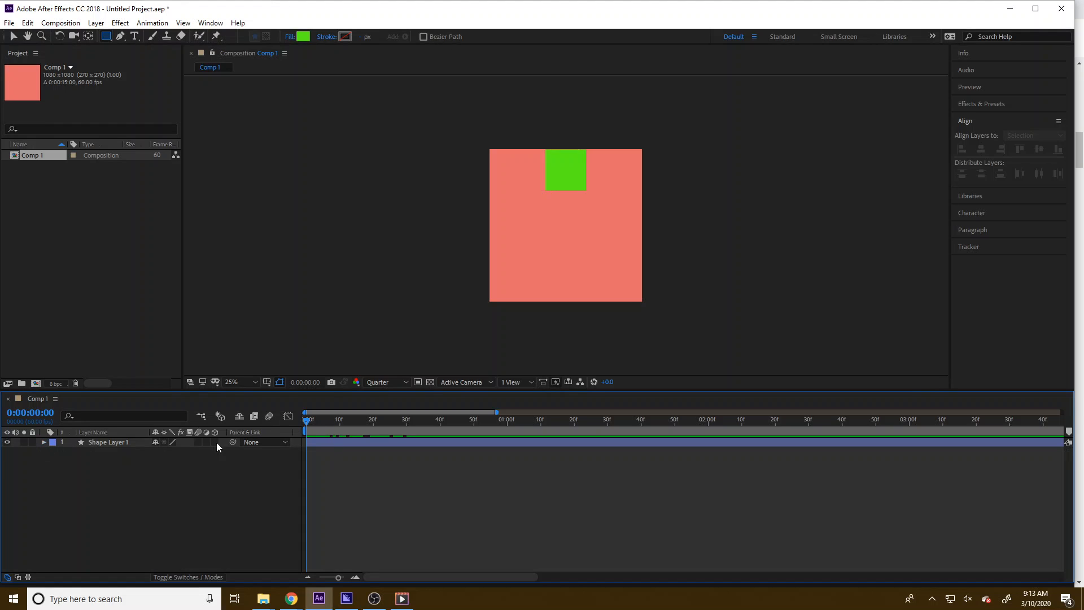
click(111, 442)
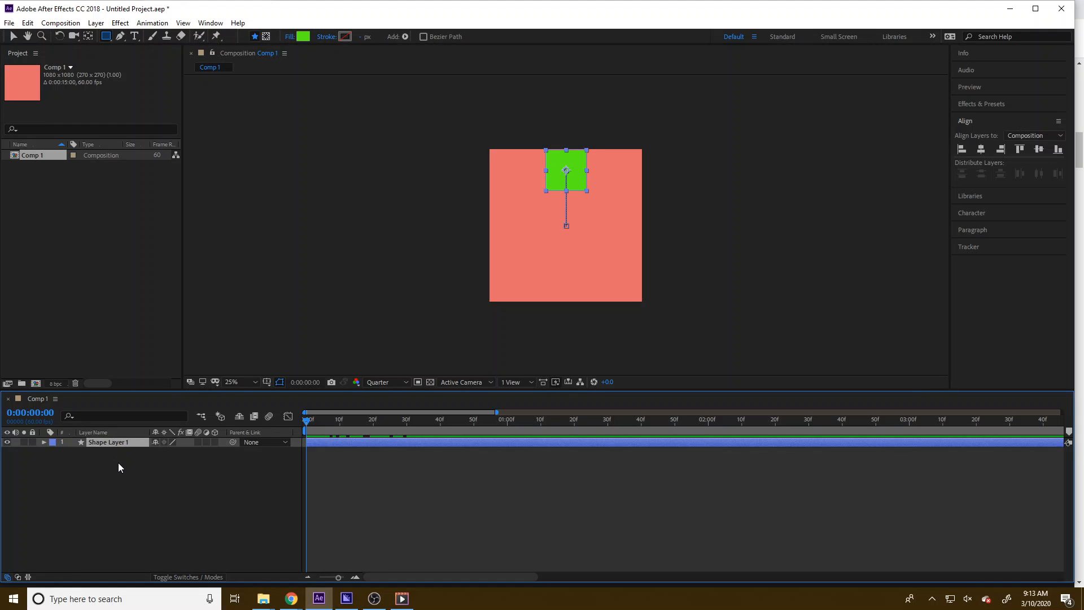
key(p)
click(307, 452)
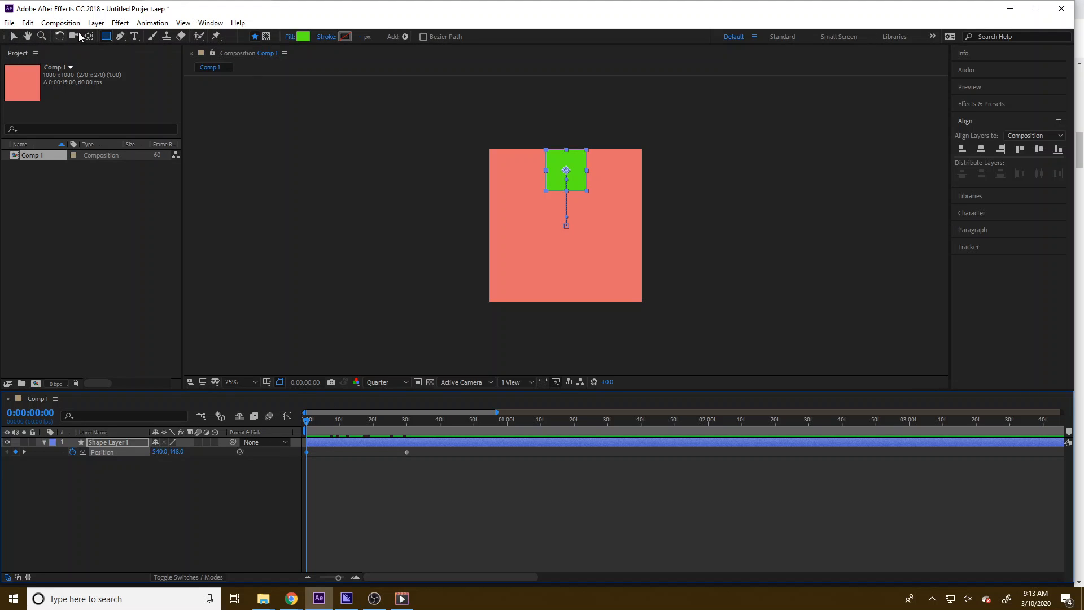
click(118, 37)
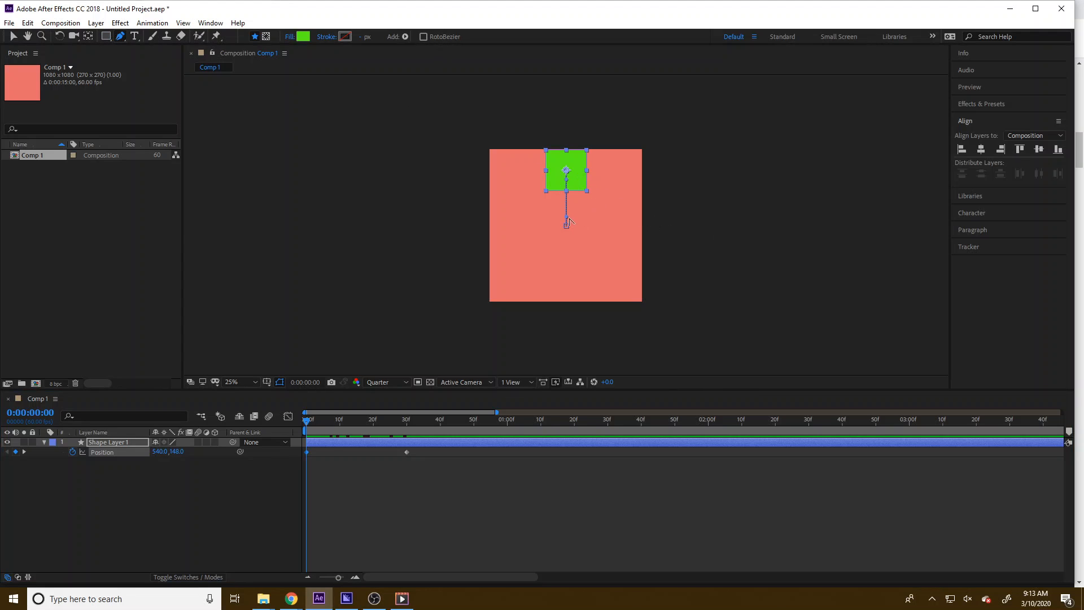
scroll(567, 226, up, 4)
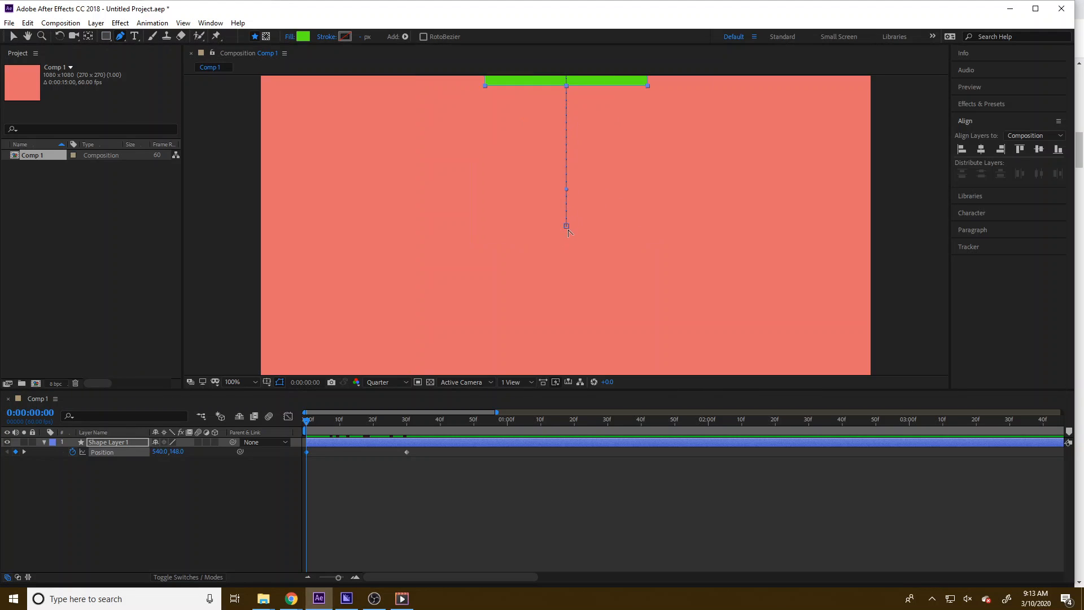
scroll(567, 226, down, 6)
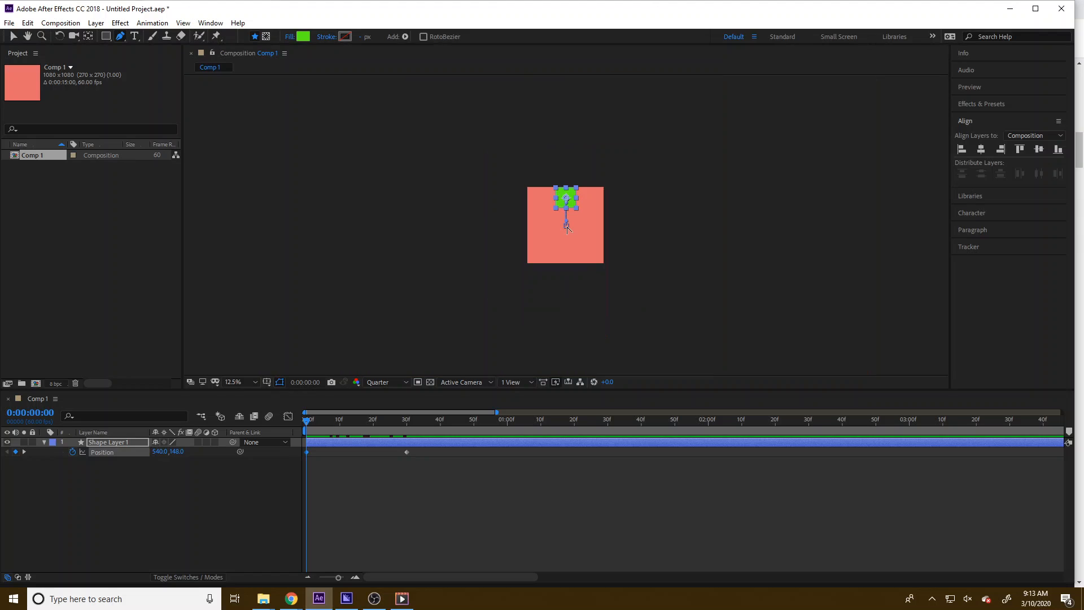
scroll(567, 226, up, 4)
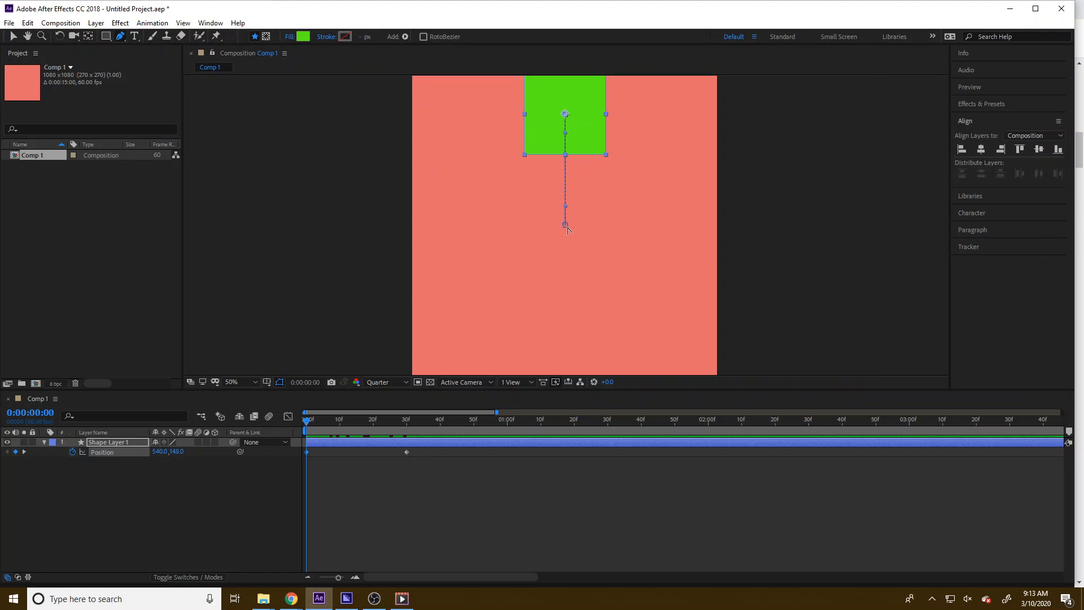
drag(566, 225, 615, 362)
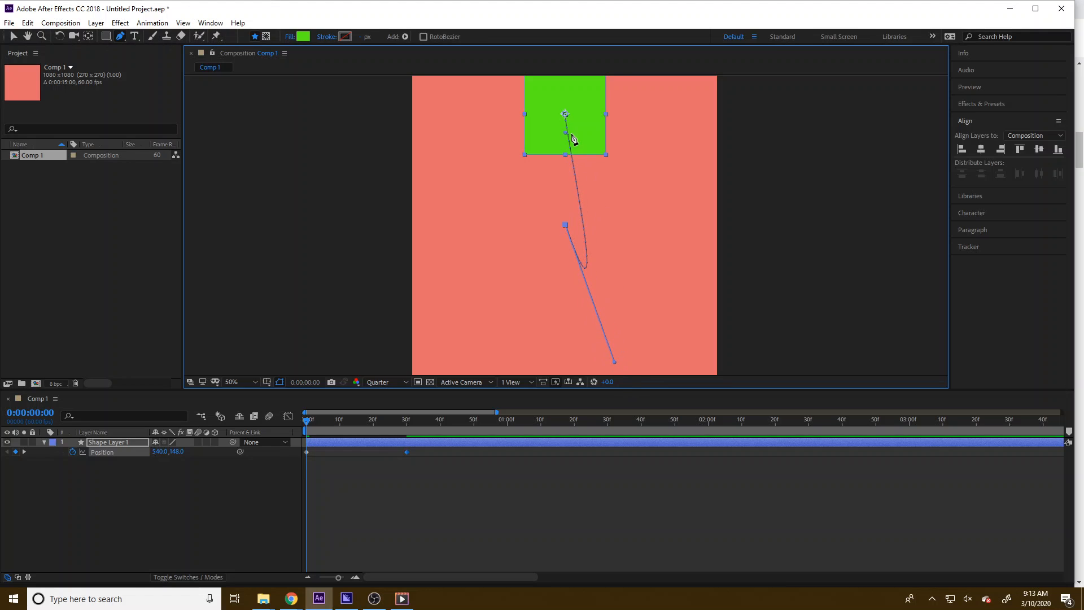
drag(568, 134, 787, 168)
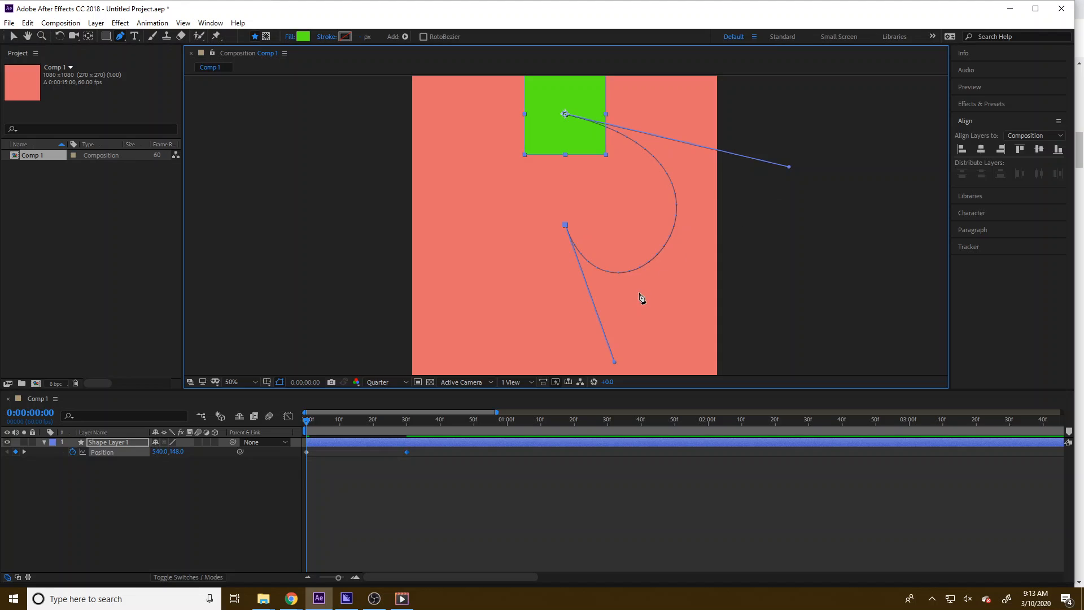
Refine the curved motion path by adjusting its bezier handles at several frames, and preview the motion
key(comma)
key(comma)
key(comma)
key(comma)
drag(579, 261, 565, 280)
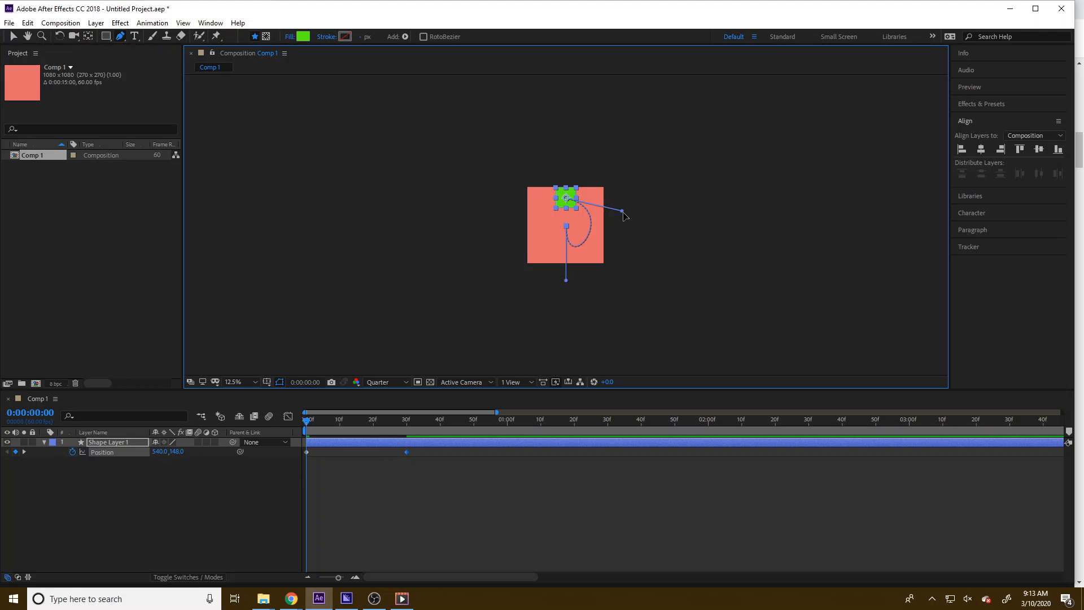
drag(623, 212, 633, 207)
drag(304, 421, 349, 429)
key(period)
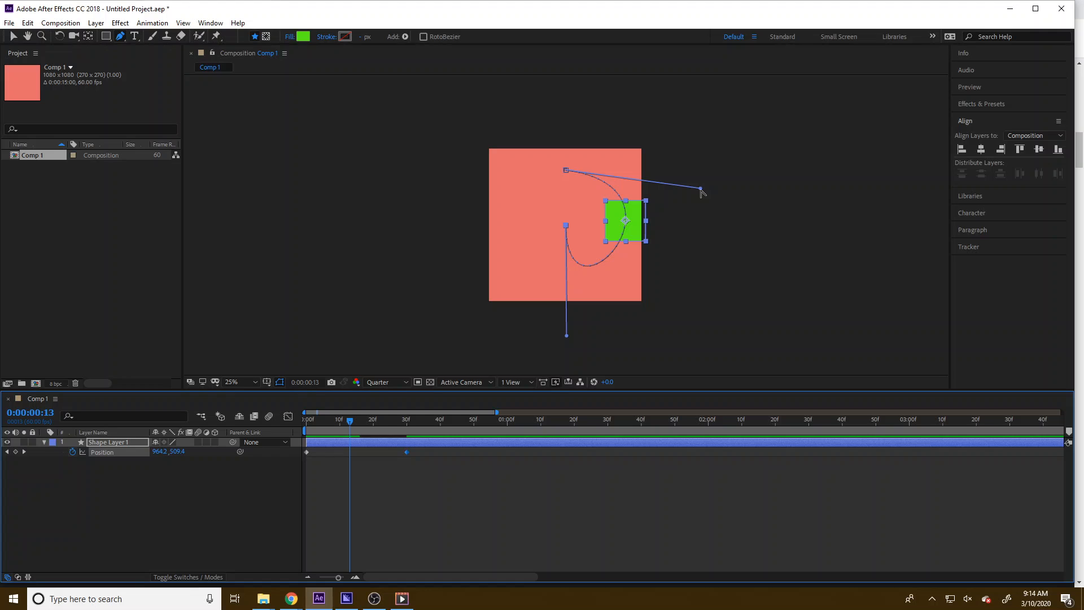
drag(700, 188, 687, 185)
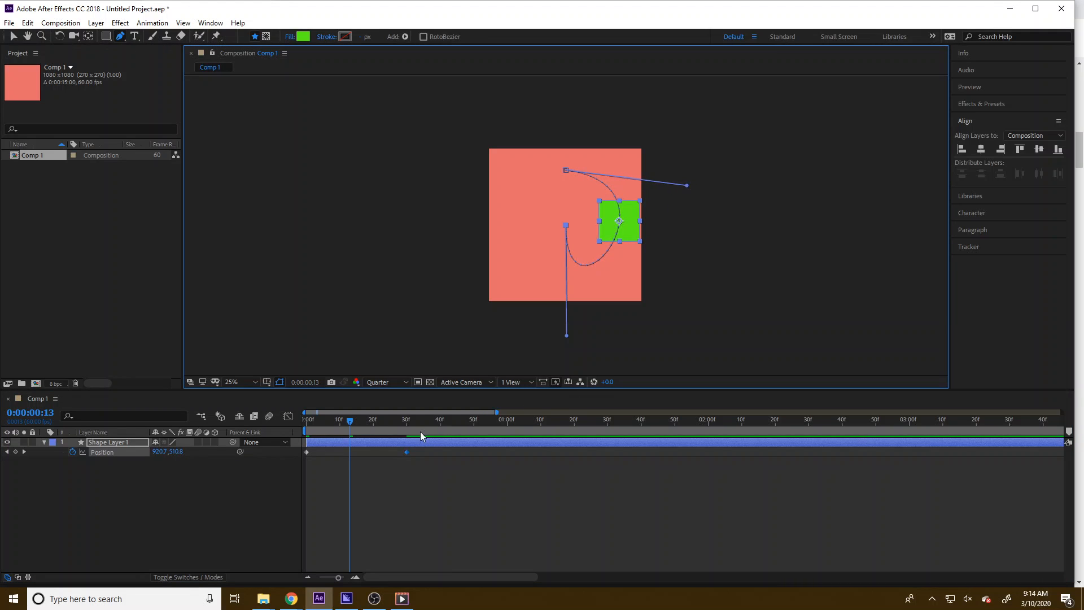
drag(352, 419, 387, 445)
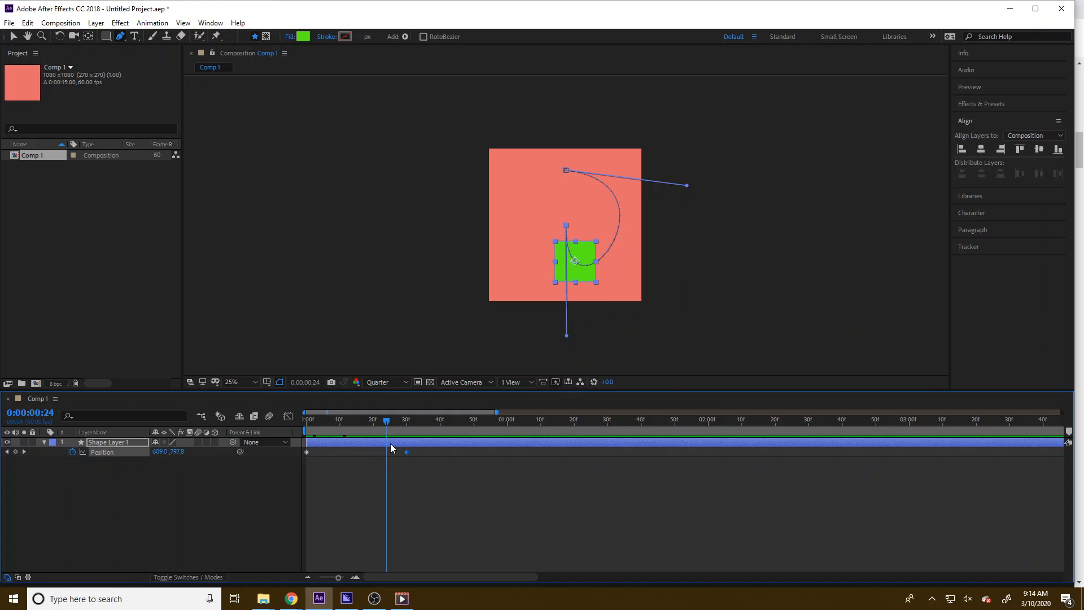
drag(566, 338, 569, 360)
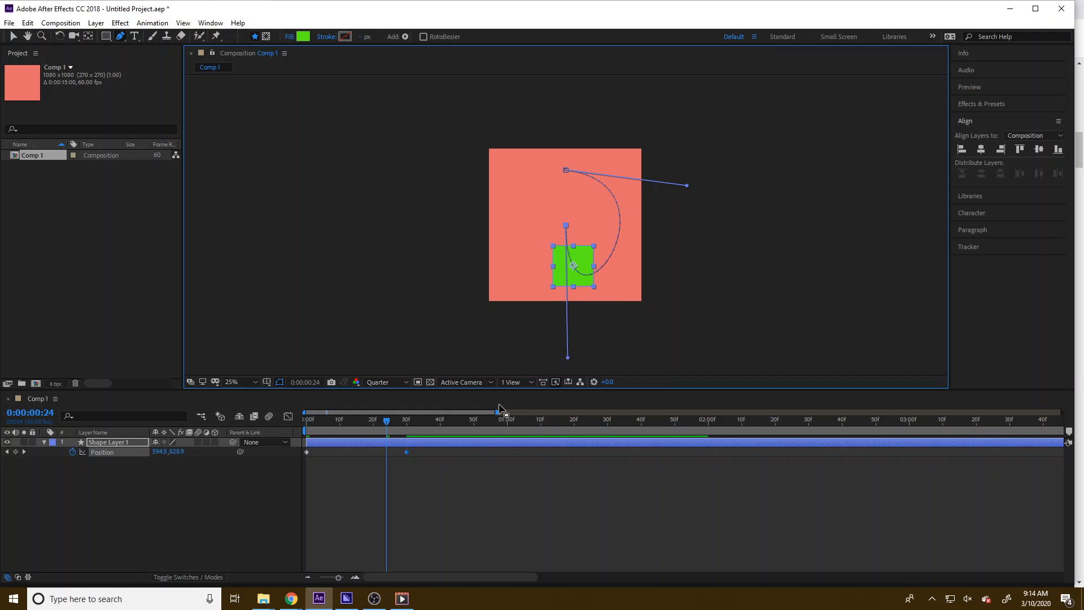
drag(387, 420, 292, 428)
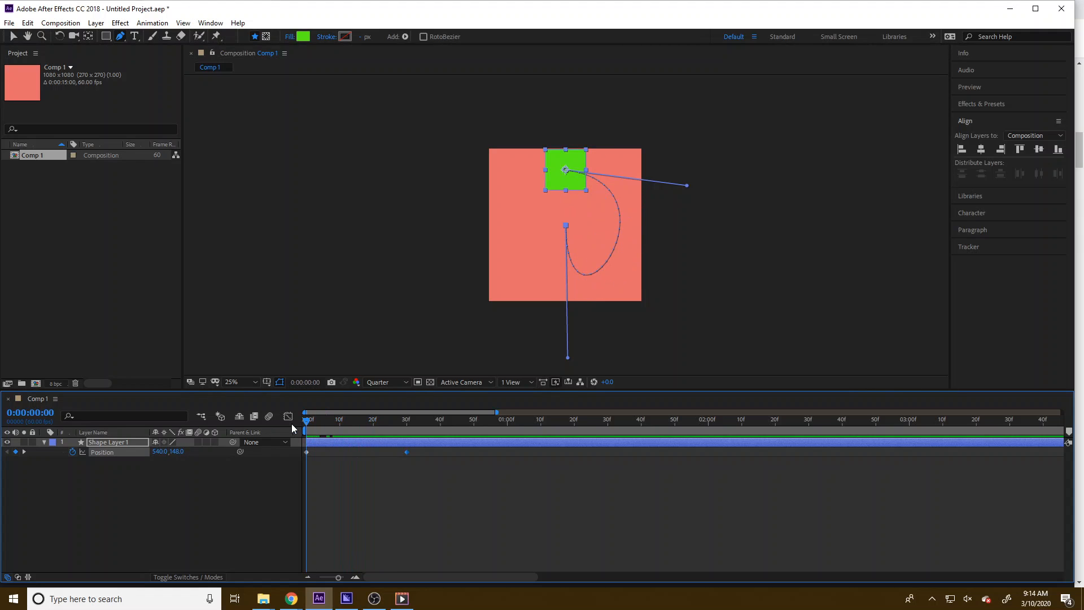
key(space)
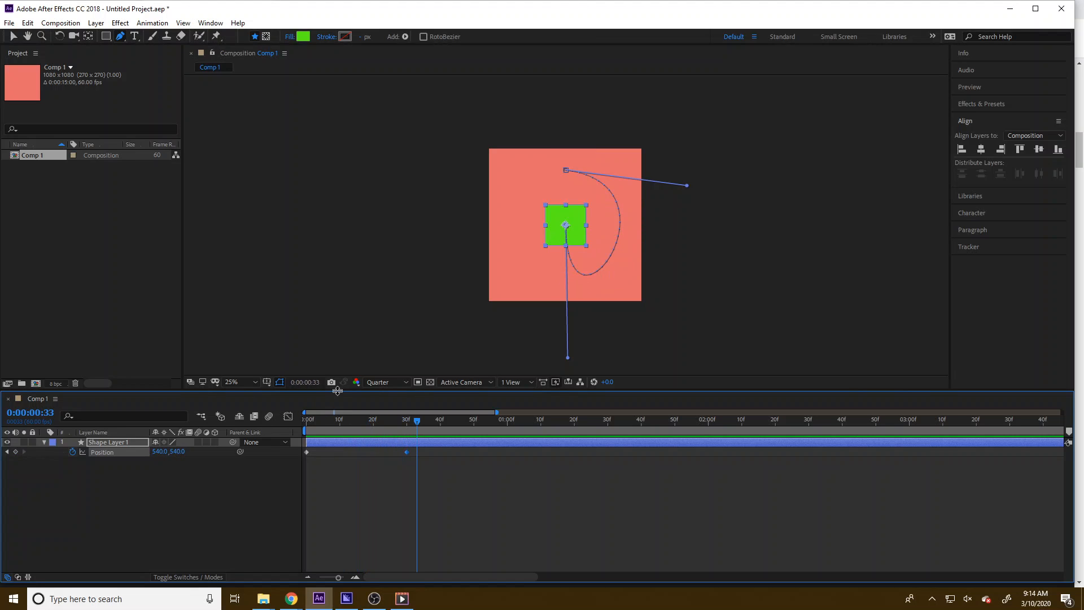
Apply Easy Ease to both Position keyframes
drag(422, 433, 299, 429)
drag(427, 493, 308, 452)
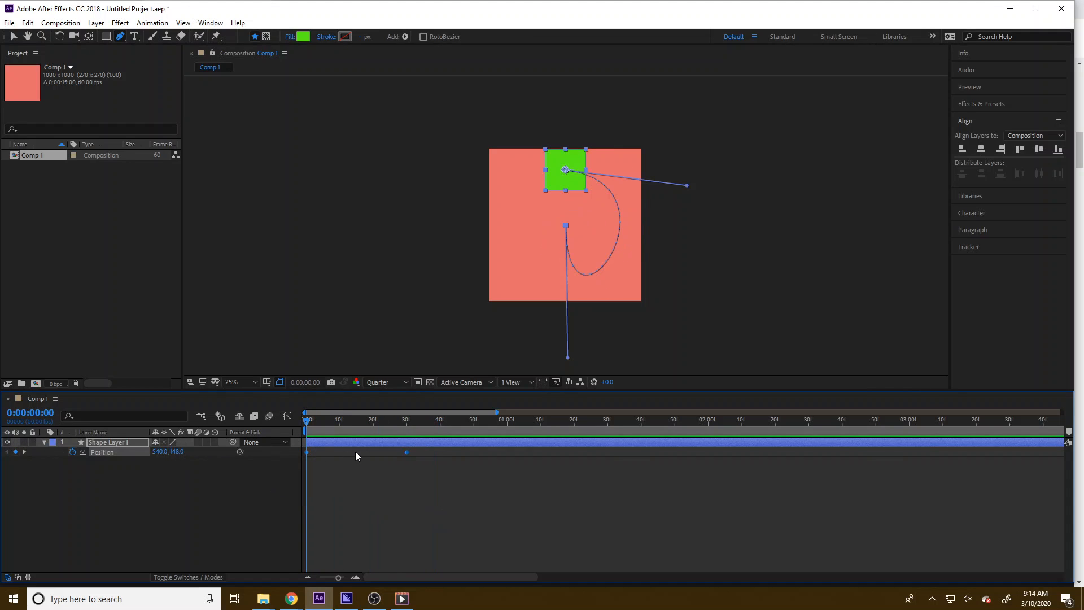
right_click(406, 453)
mouse_move(508, 442)
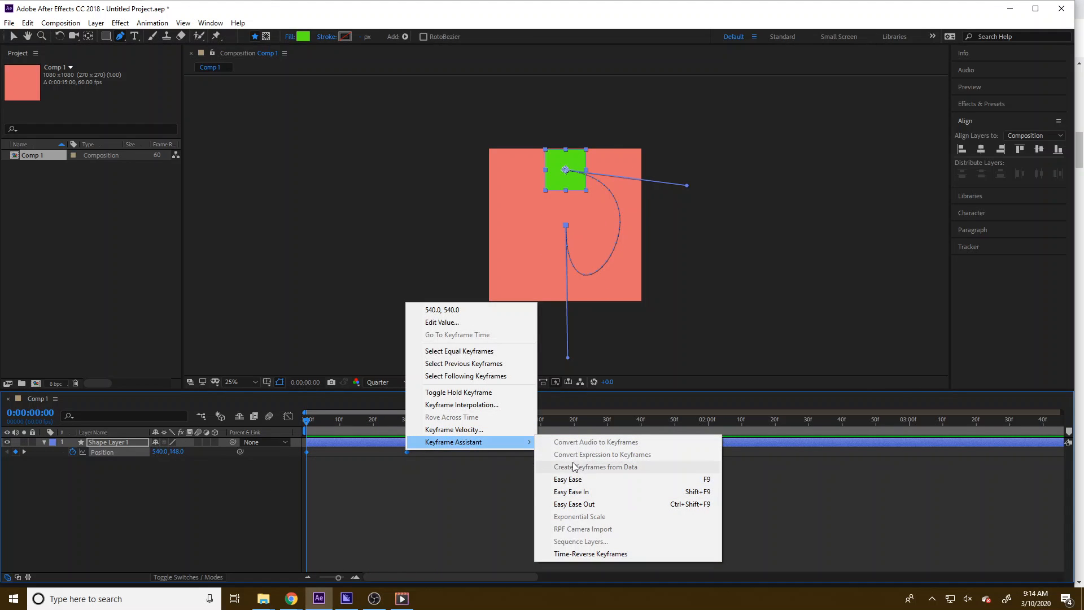
click(599, 489)
Show the square's Opacity and set it to 0% at 0 seconds so it fades in
drag(309, 429, 232, 428)
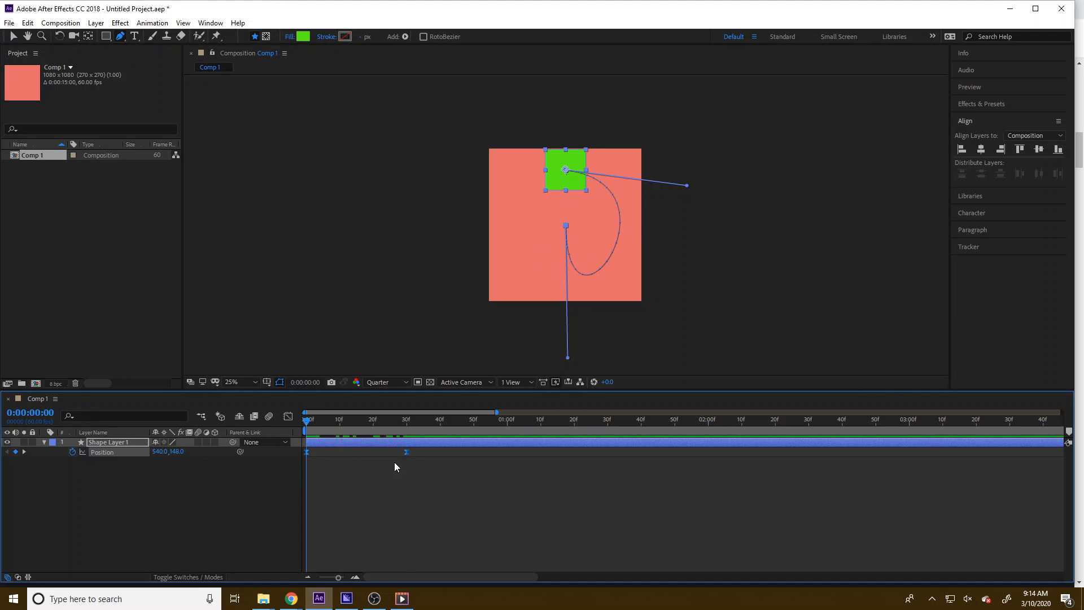
click(387, 486)
drag(304, 420, 236, 429)
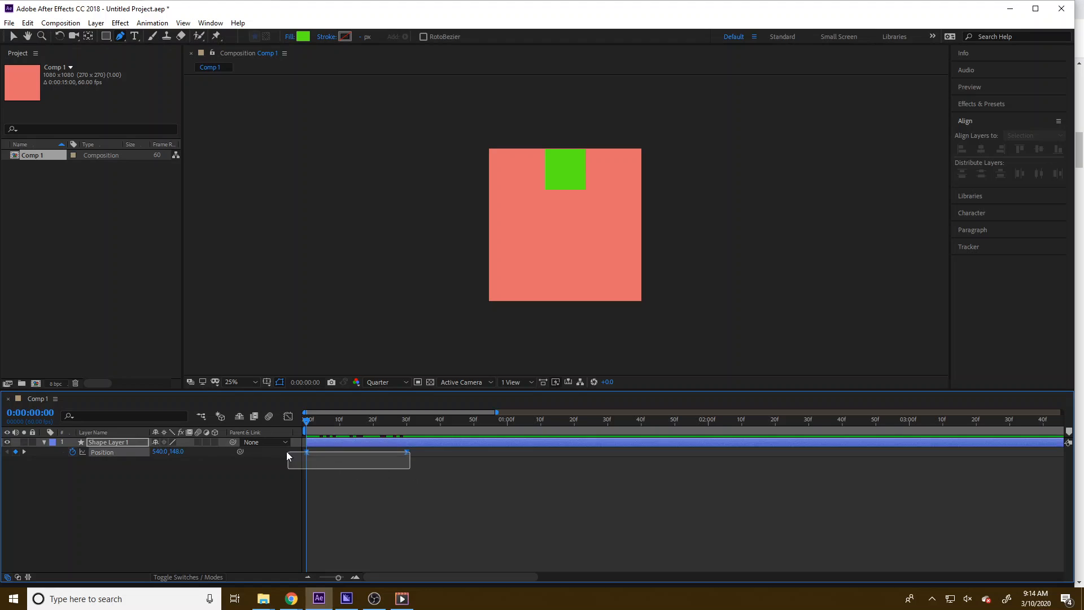
click(115, 443)
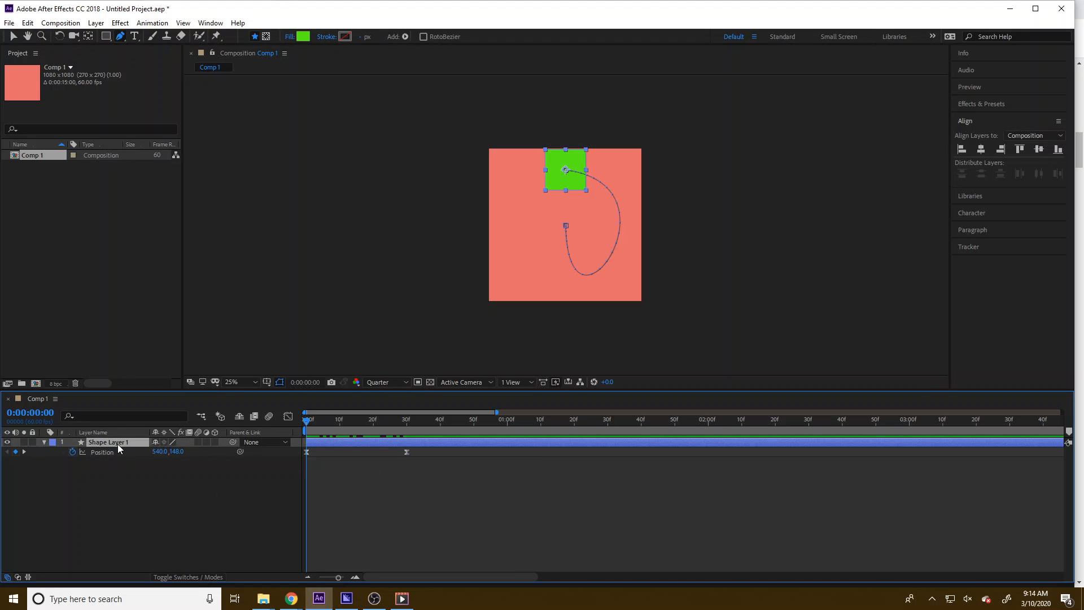
key(t)
drag(306, 422, 357, 424)
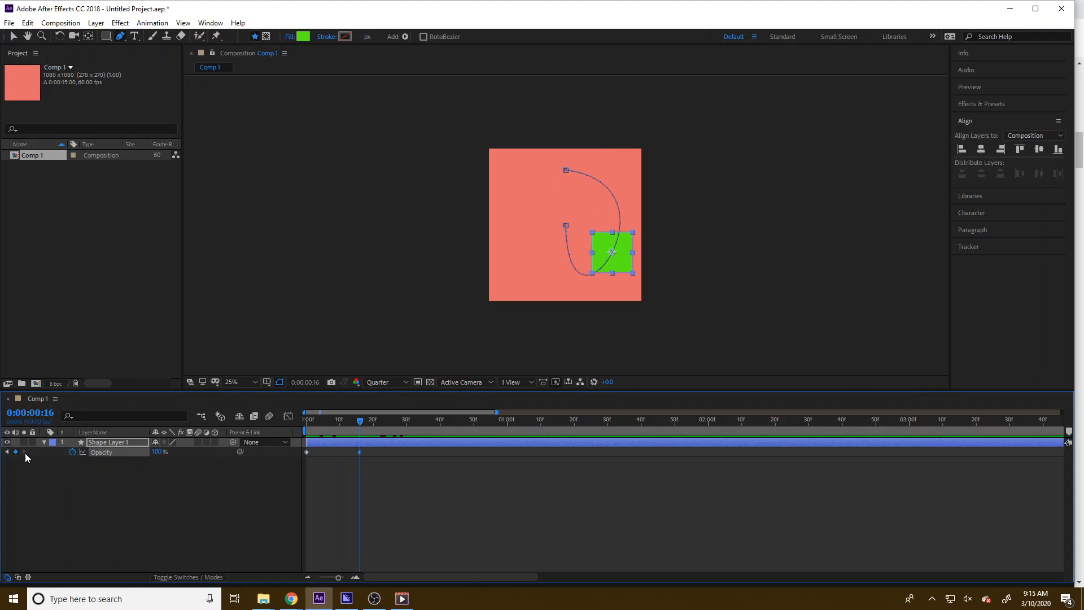
key(Home)
click(158, 451)
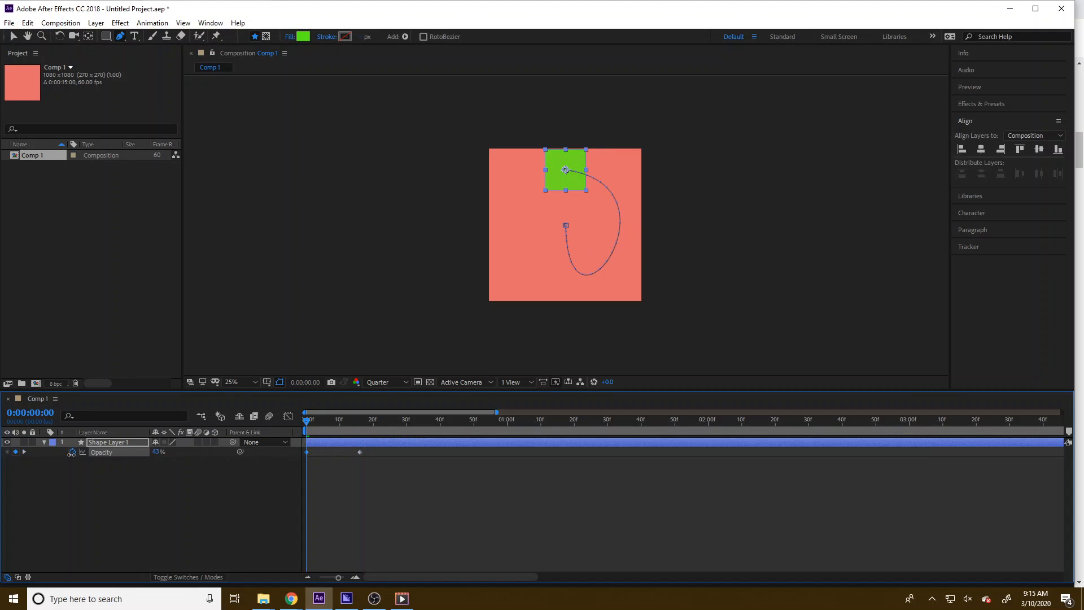
text(0)
key(Return)
Add Rotation keyframes to the square at about 35 and 50 frames
drag(307, 427, 214, 416)
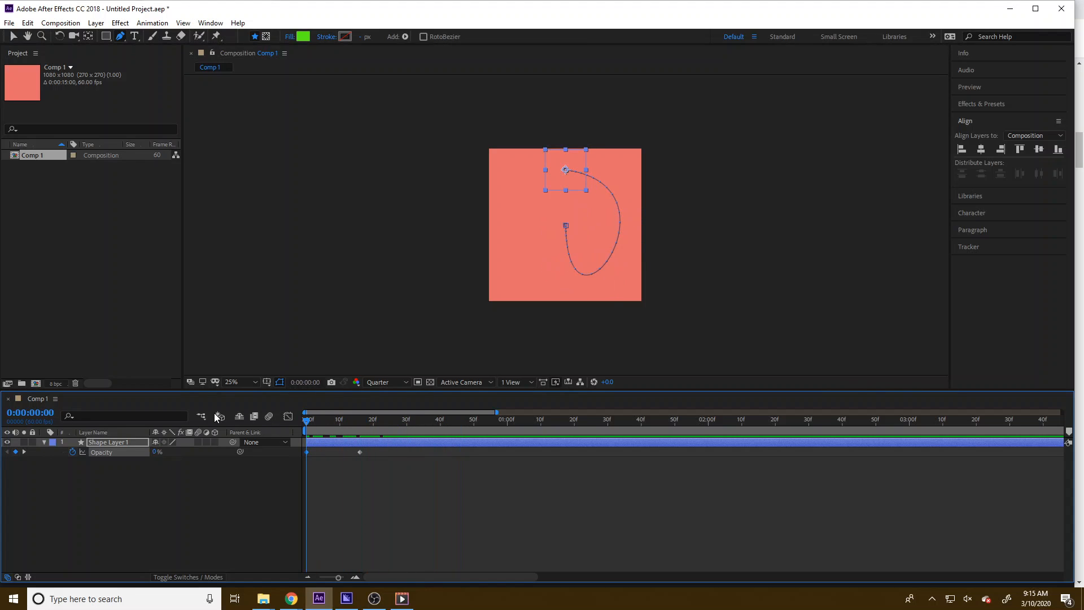
click(152, 480)
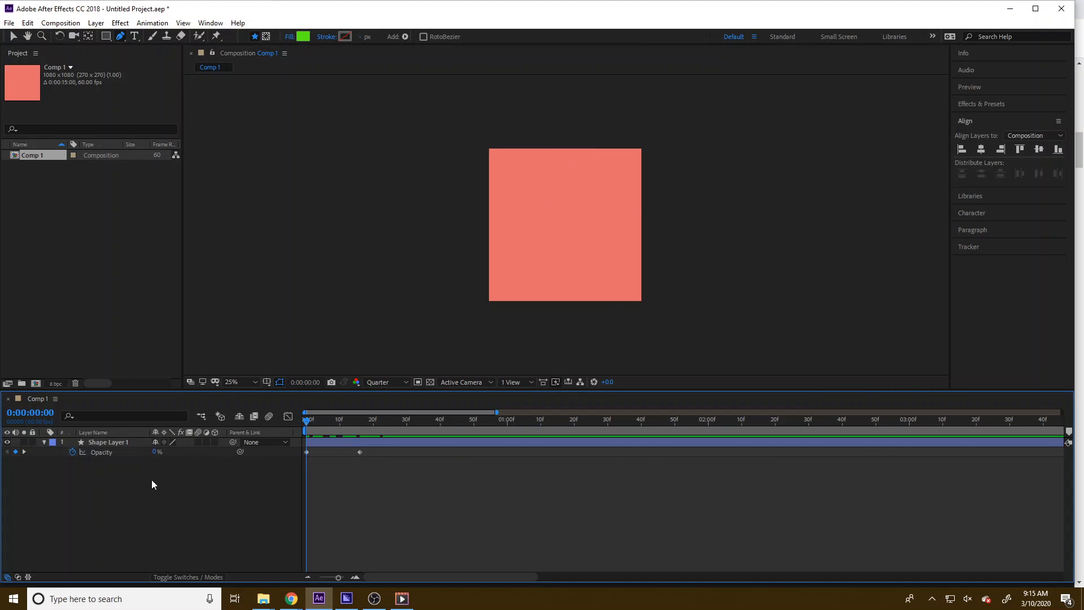
key(shift+p)
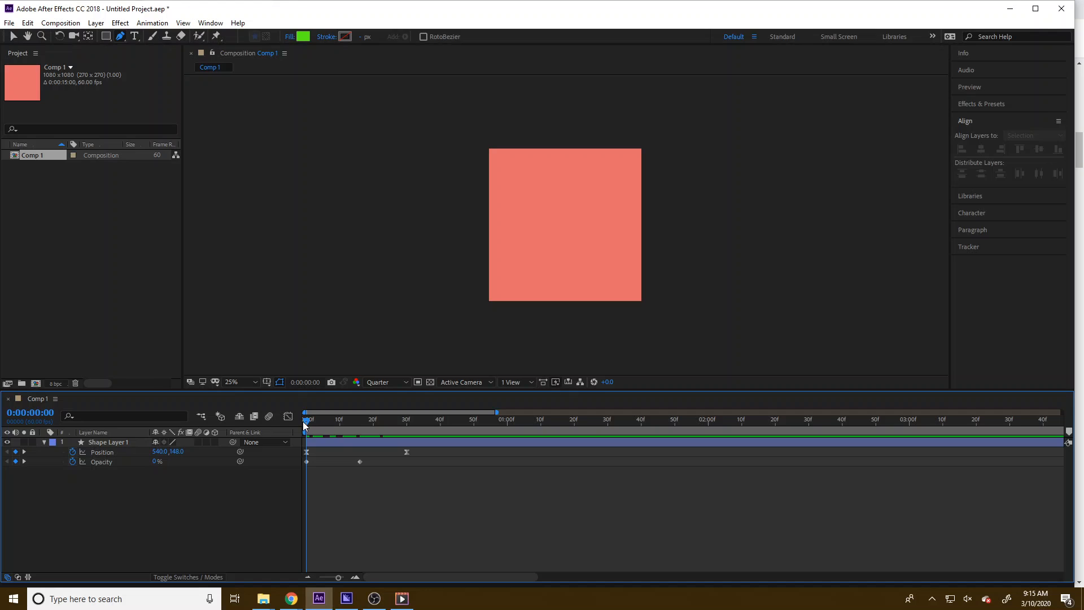
drag(303, 421, 453, 424)
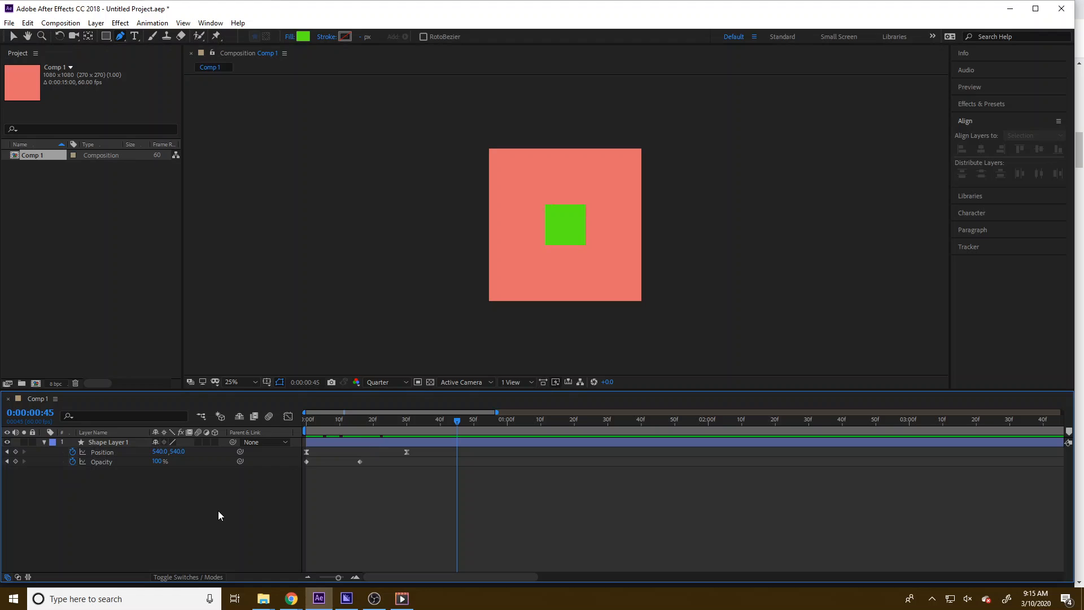
key(r)
click(72, 452)
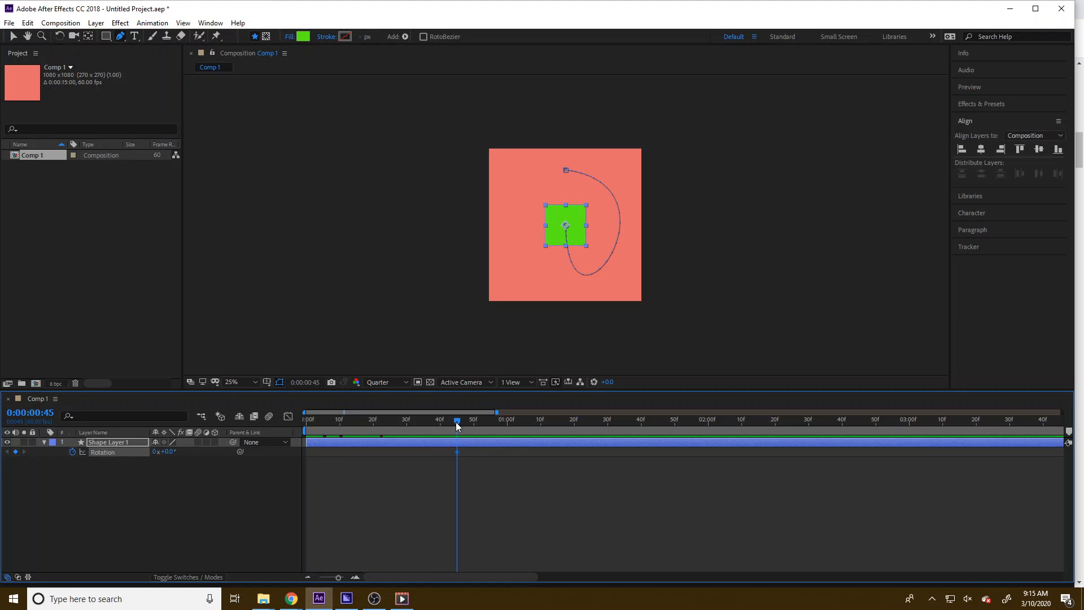
drag(453, 422, 422, 426)
key(u)
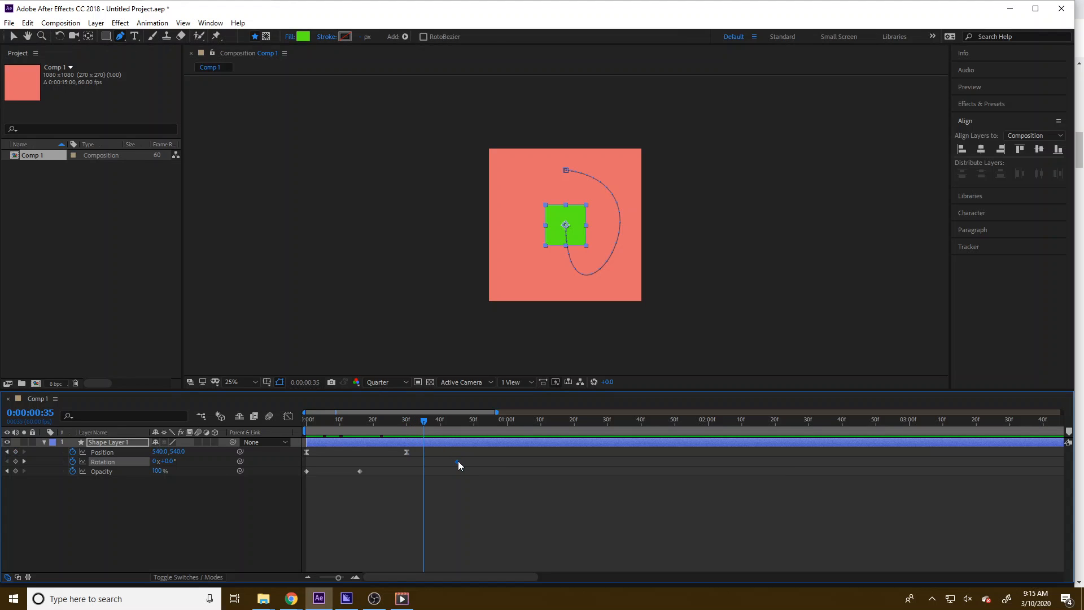
drag(459, 461, 475, 461)
click(196, 522)
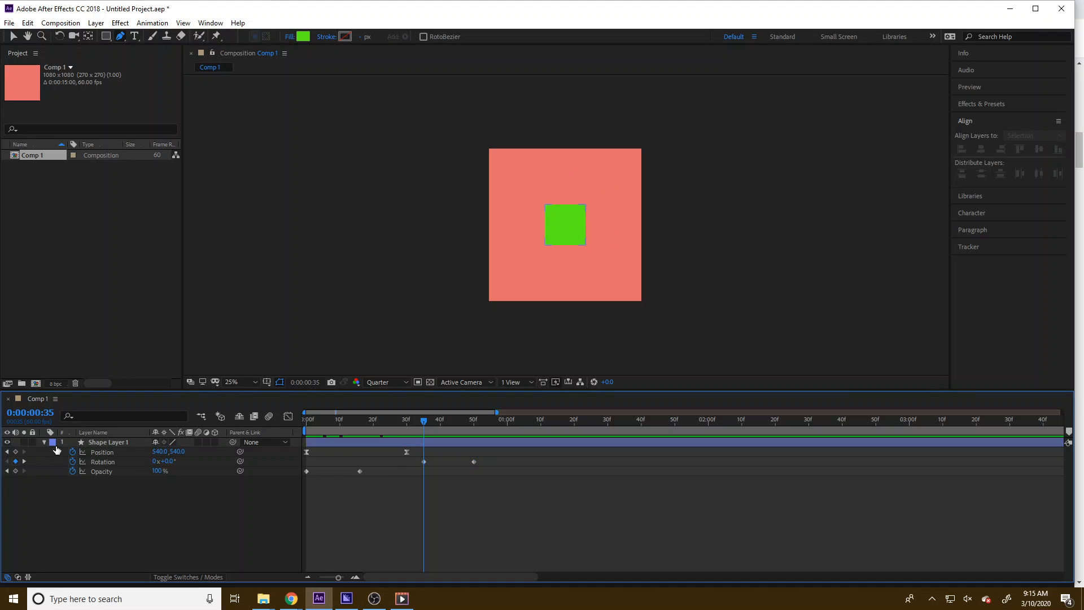
Expand the layer's Contents to reveal the Rectangle Path's Size, Position and Roundness
click(43, 442)
click(42, 441)
click(56, 453)
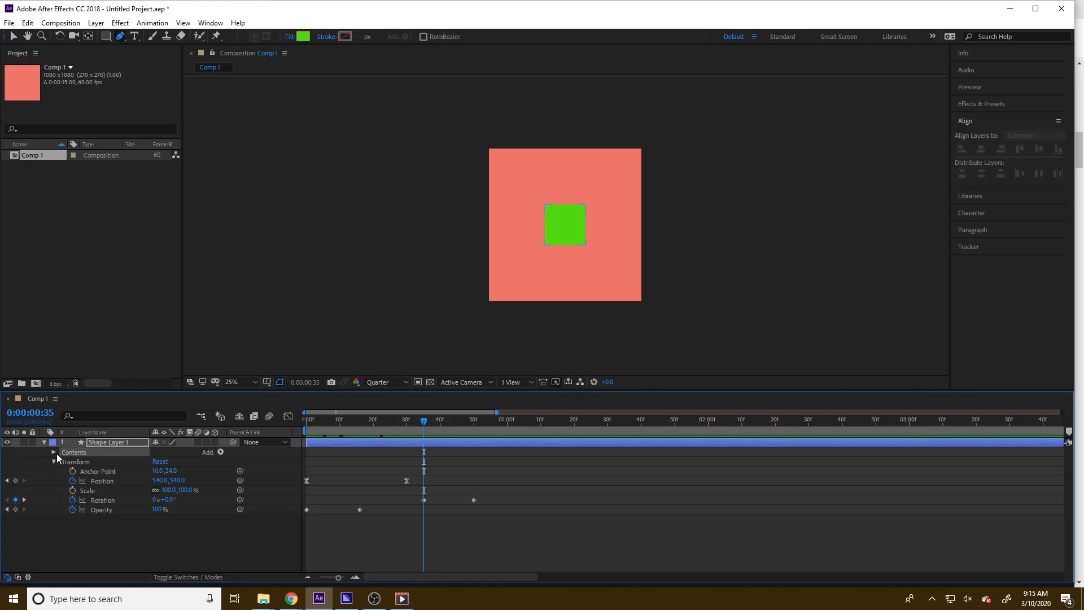
click(53, 452)
click(63, 461)
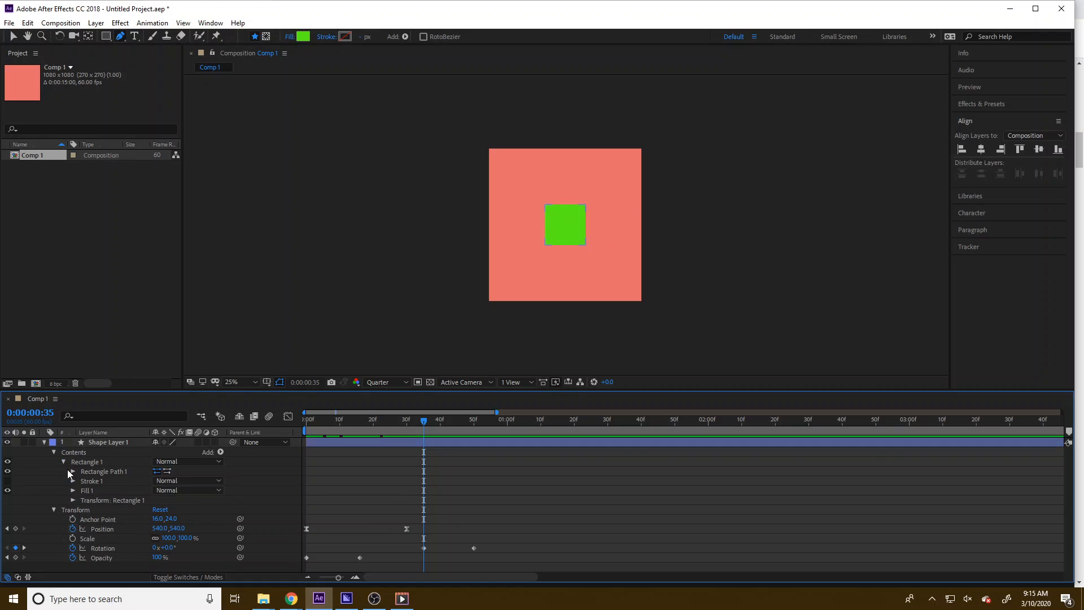
click(72, 470)
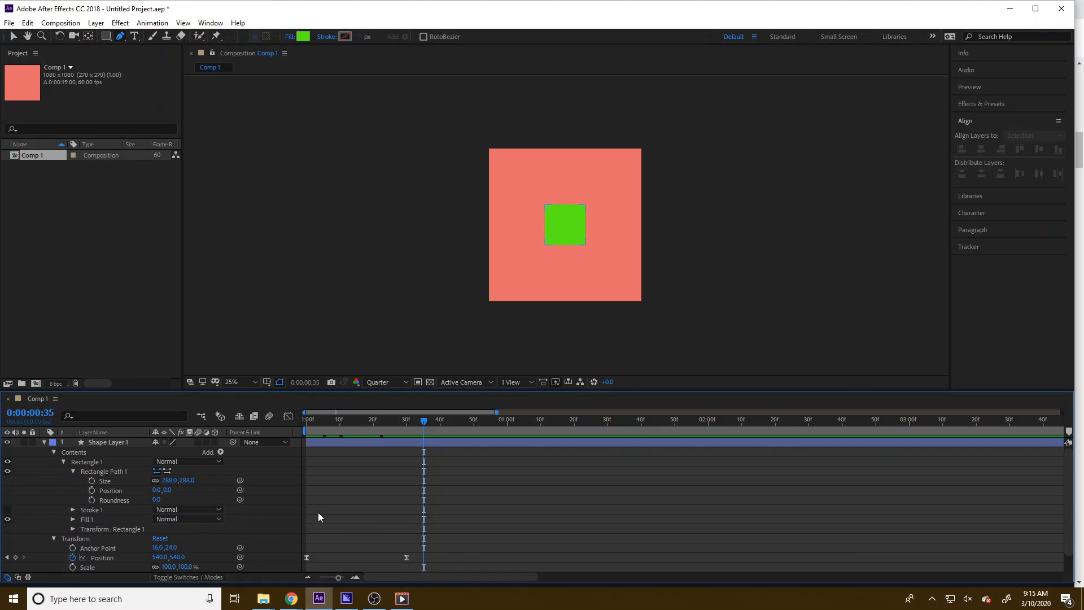
Keyframe the rectangle's Roundness and set it to 179 at 35 frames so the square starts as a circle
click(92, 499)
key(u)
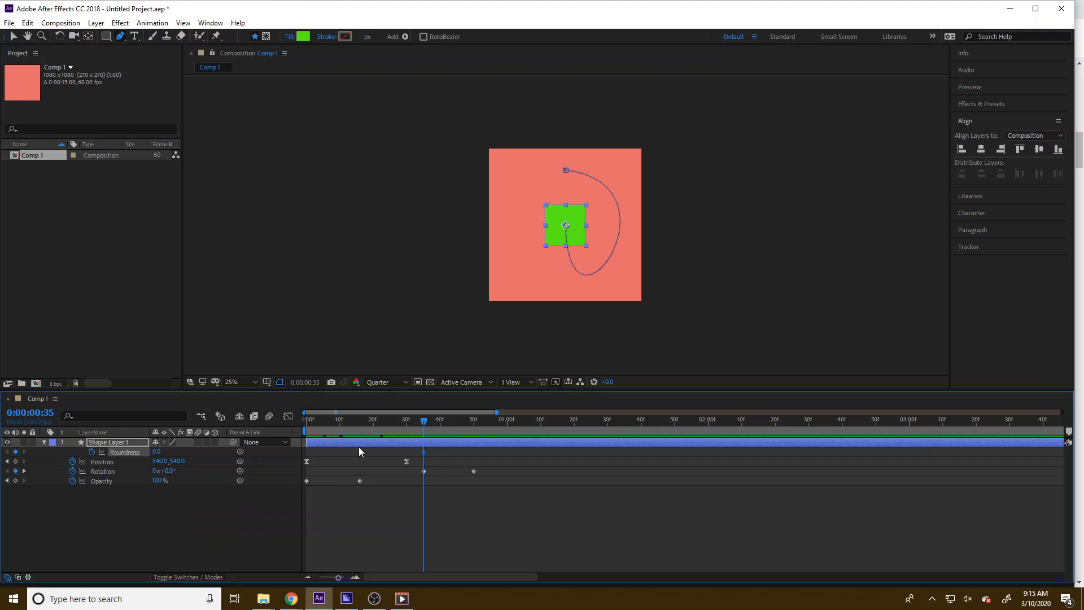
drag(425, 422, 476, 421)
click(15, 462)
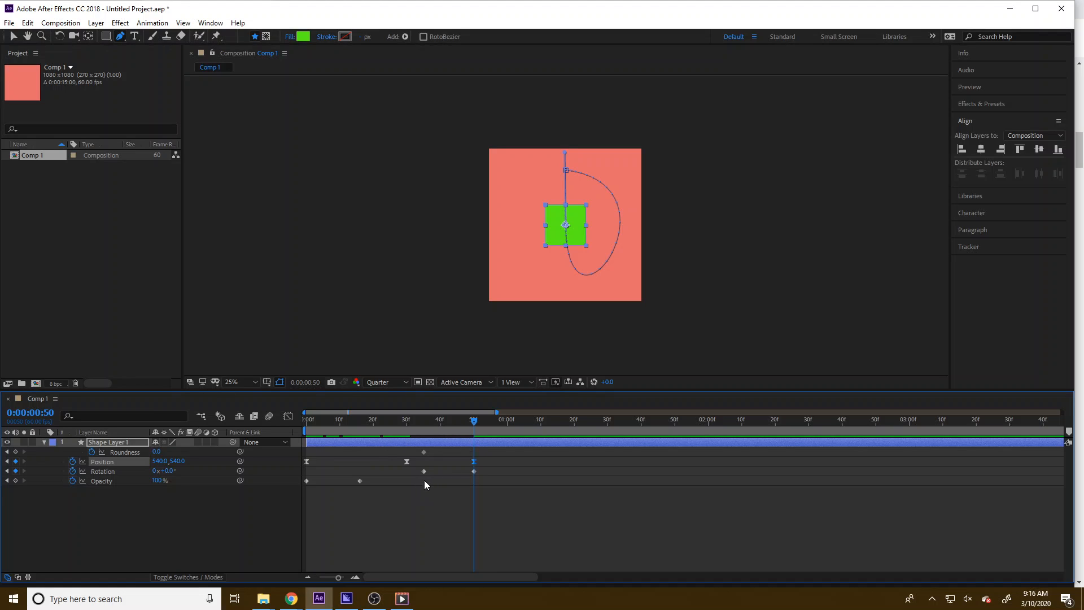
key(ctrl+z)
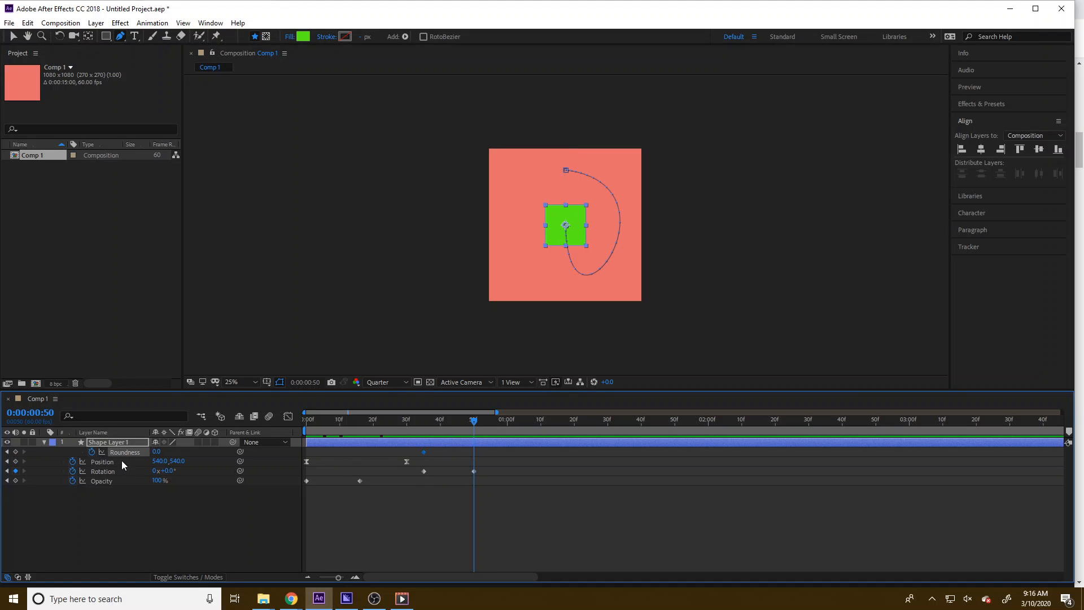
drag(473, 421, 423, 417)
click(158, 453)
drag(157, 454, 239, 452)
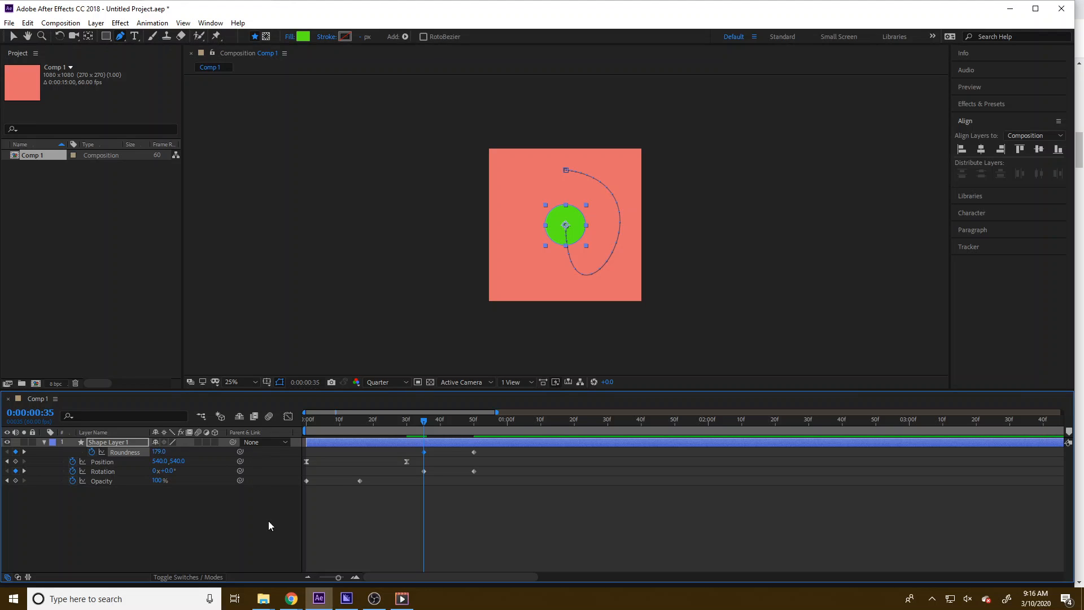
Set the Rotation to 1 full revolution at 50 frames
drag(426, 420, 473, 424)
text(1)
key(Return)
Select the Roundness and Rotation keyframes and apply Easy Ease to them
drag(401, 426, 473, 419)
drag(490, 517, 422, 451)
right_click(423, 451)
mouse_move(454, 443)
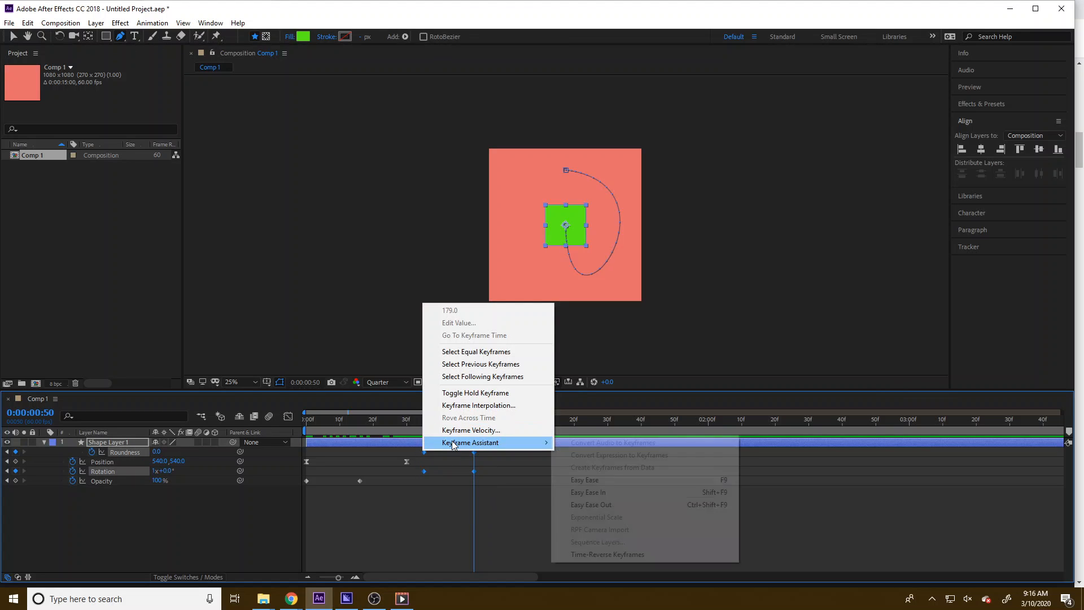
click(616, 485)
drag(418, 419, 476, 428)
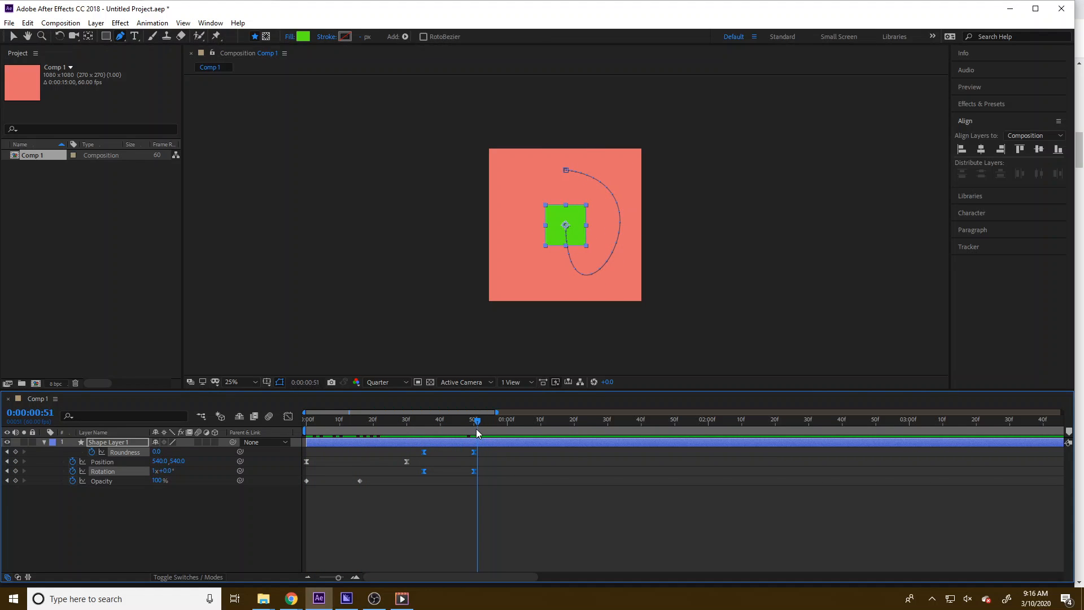
Rename the composition as "circle to square"
right_click(28, 161)
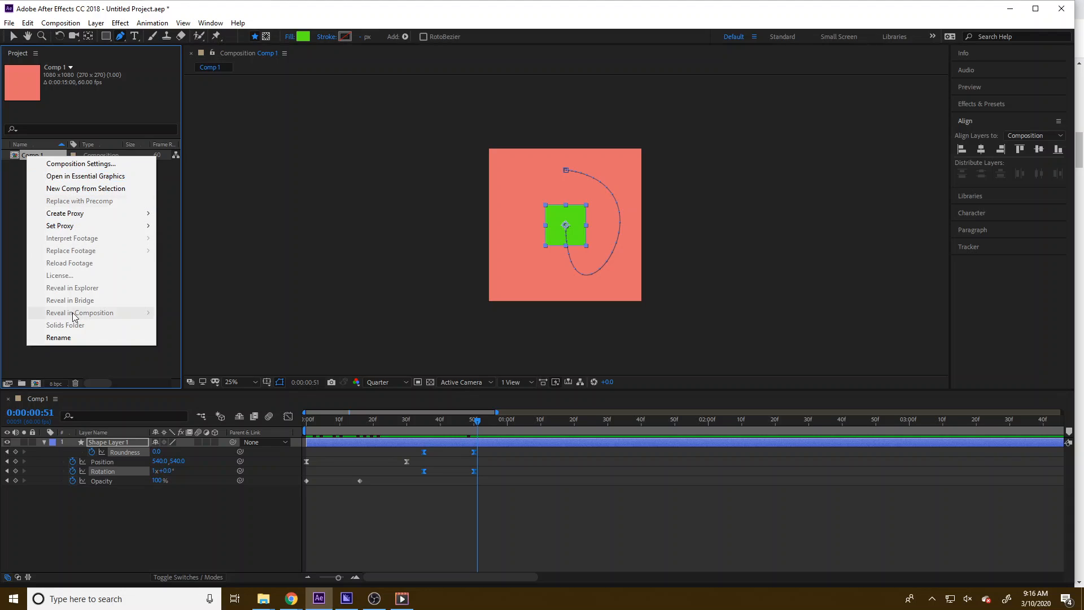
click(81, 338)
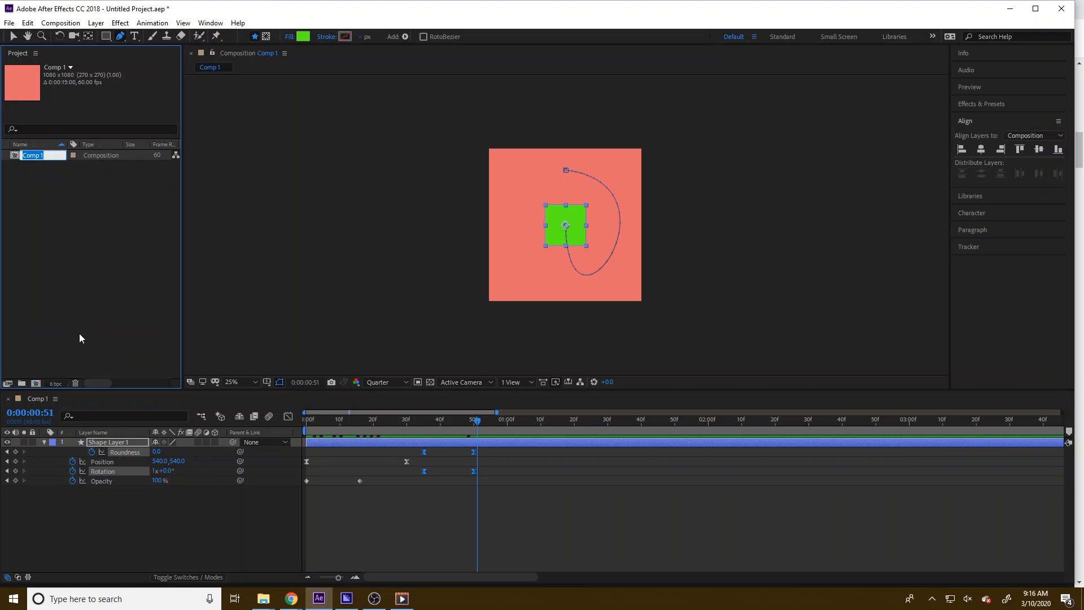
text(square)
key(Return)
Create a new composition with a width of 1920 px
click(61, 22)
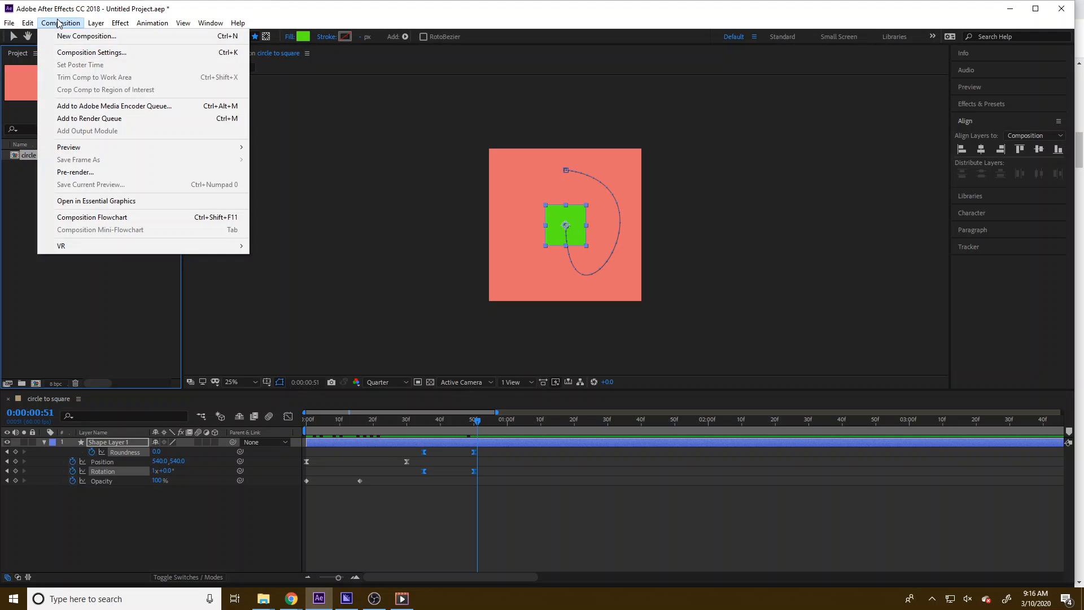
click(73, 43)
click(294, 107)
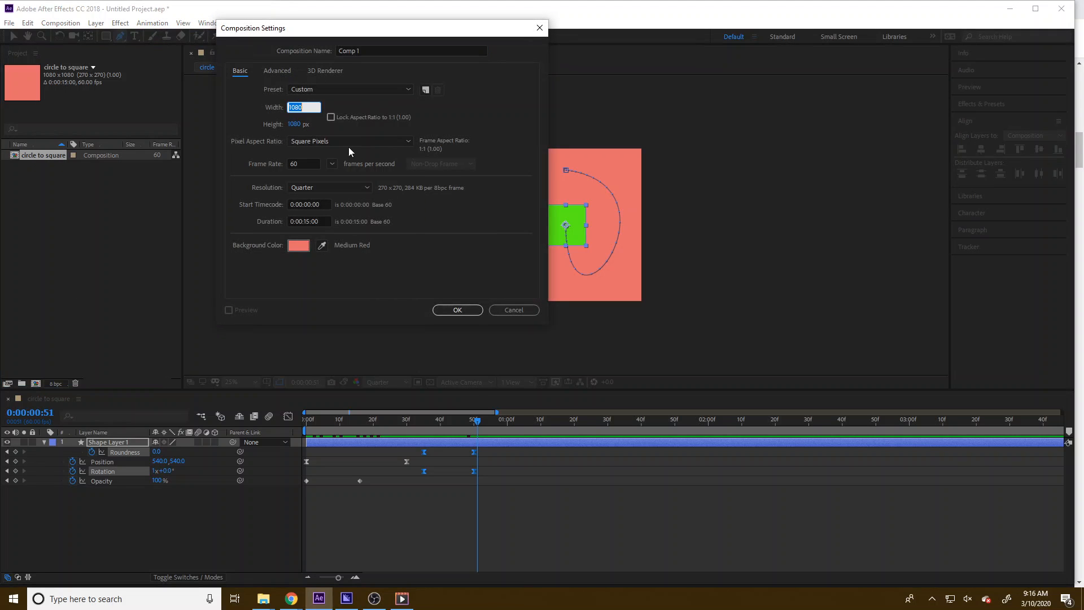
text(1920)
click(456, 310)
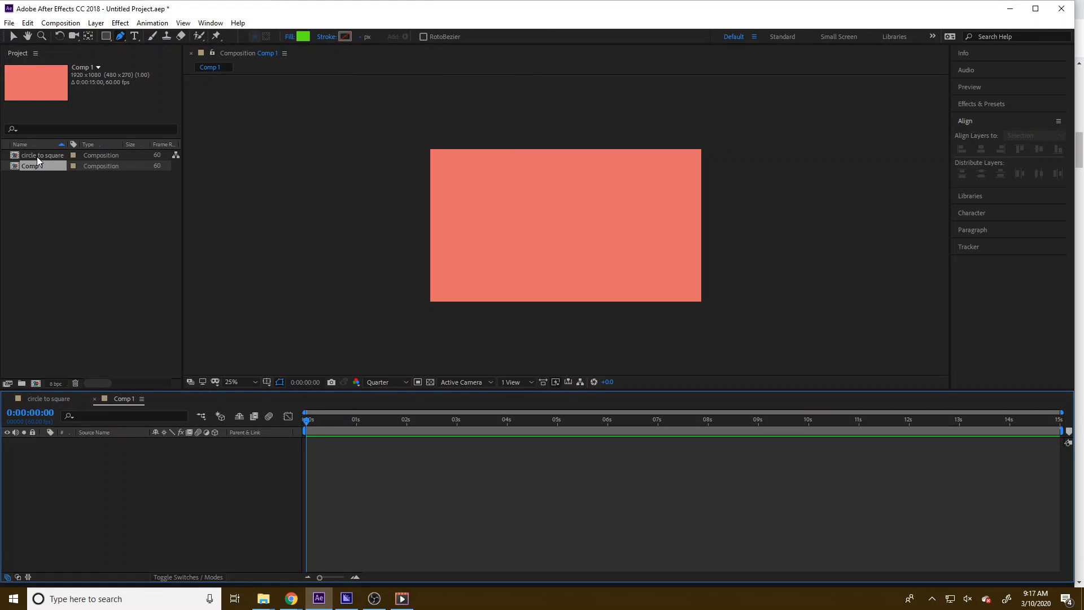
Rename the new composition as "four circles"
right_click(37, 166)
click(84, 345)
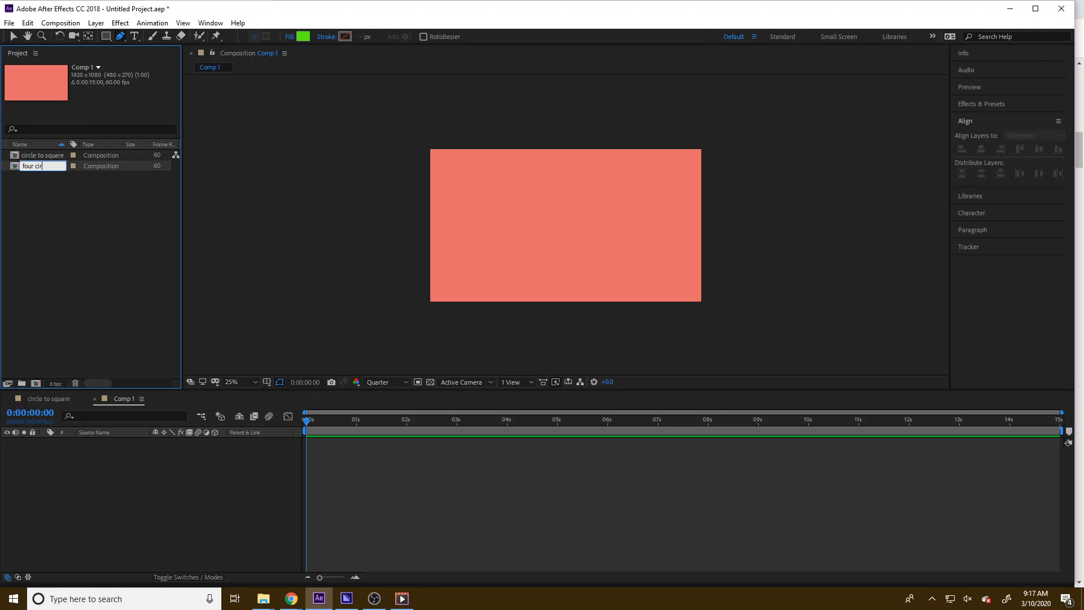
key(Return)
Add the circle to square composition into four circles and duplicate the layer to make four copies
drag(26, 155, 92, 356)
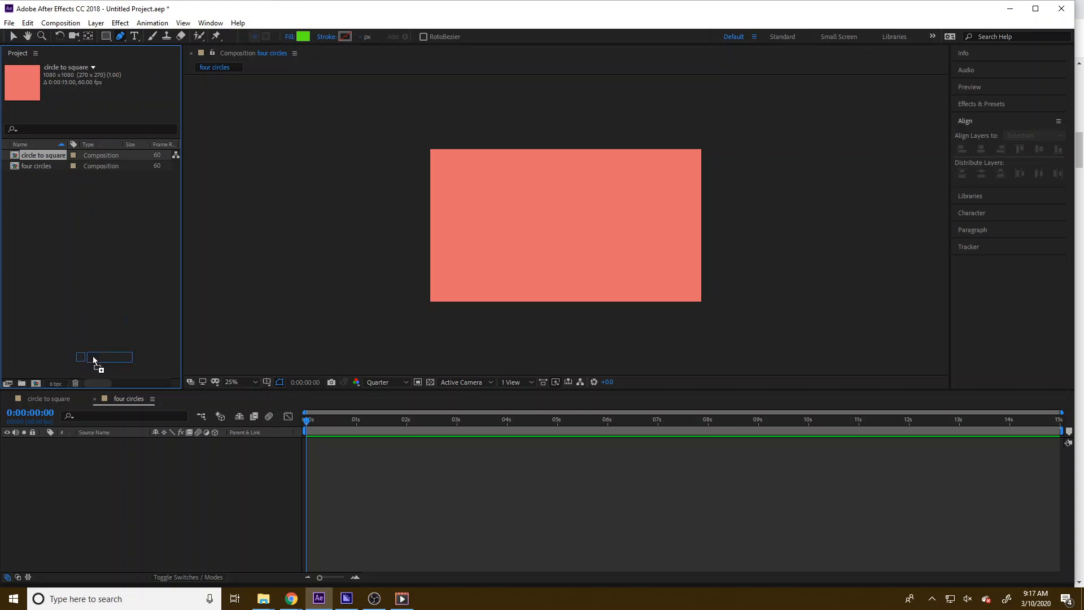
drag(95, 451, 95, 451)
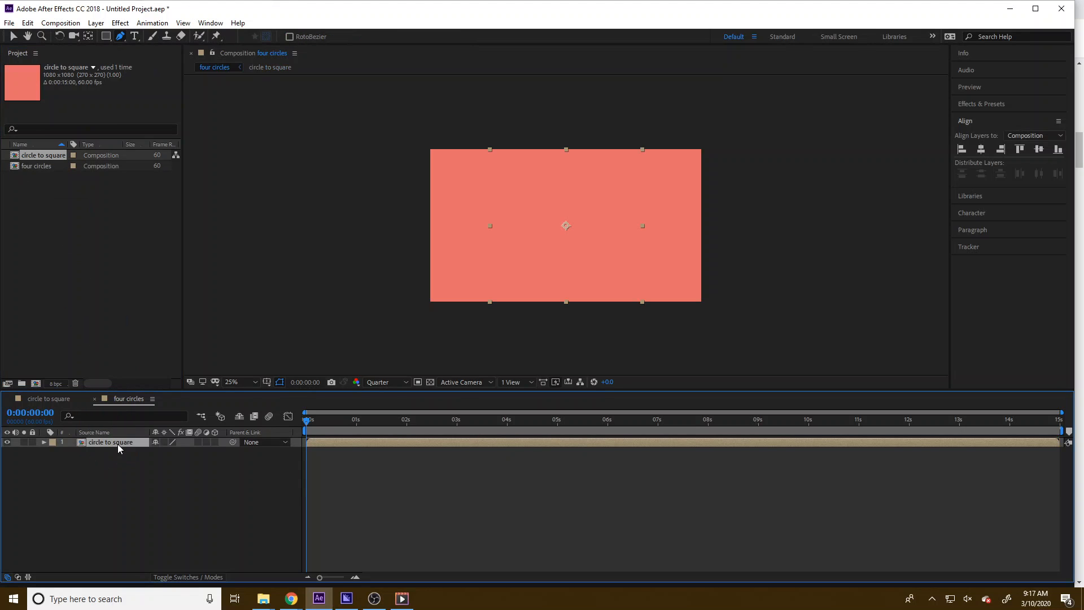
key(ctrl+d)
key(ctrl+d)
key(ctrl+d)
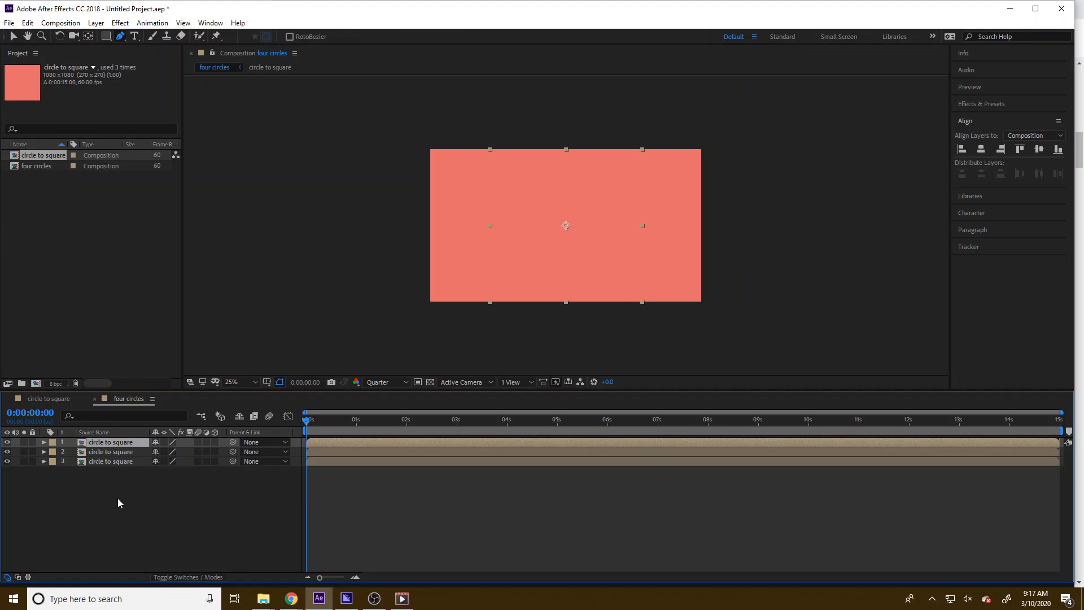
Try to reposition the nested copies in the viewer
drag(308, 422, 334, 426)
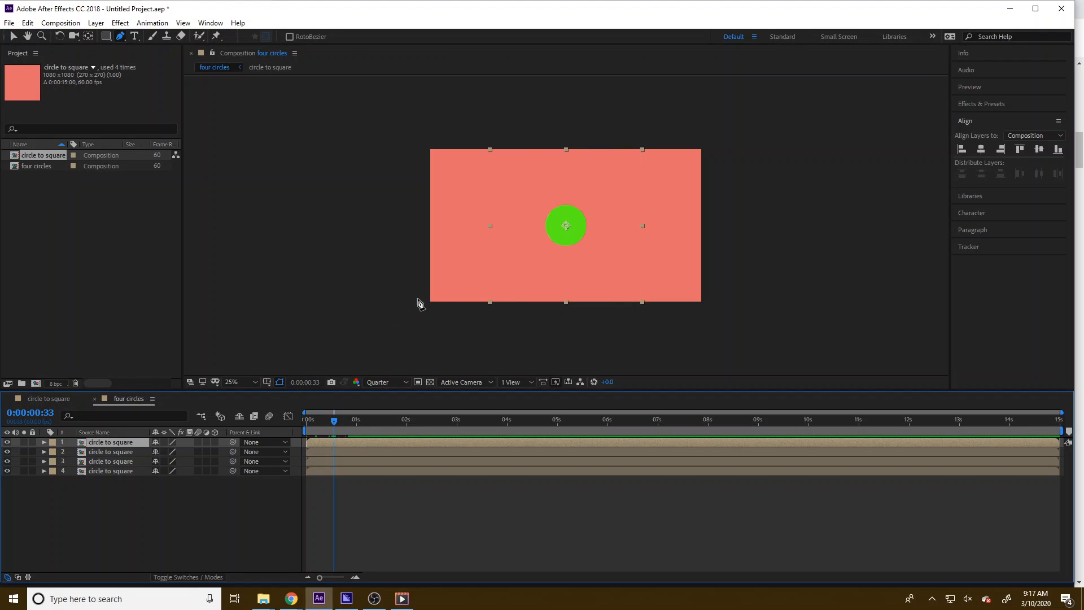
drag(563, 229, 605, 246)
key(v)
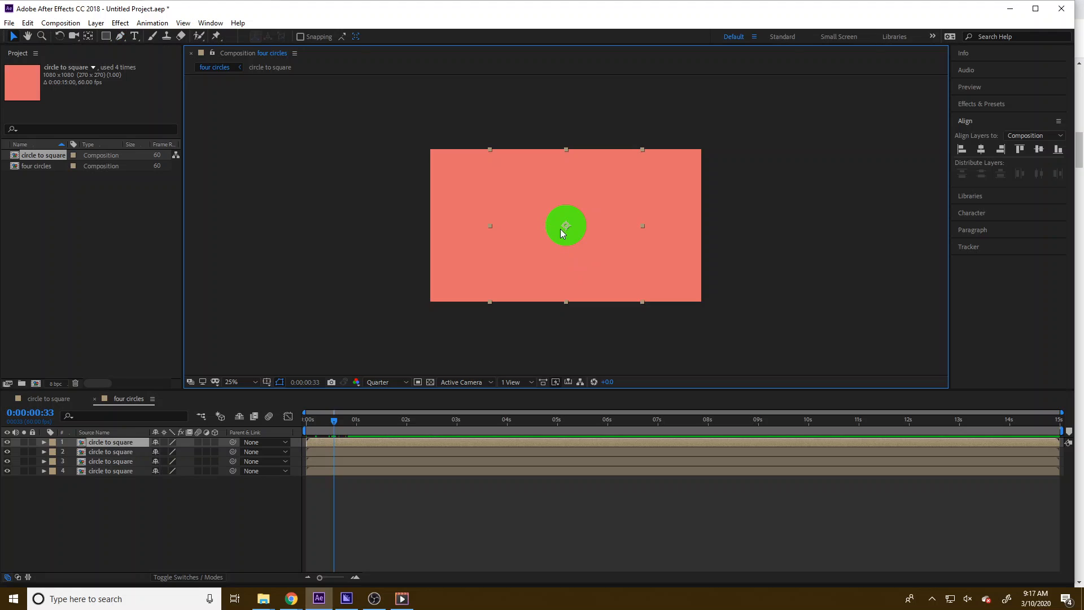
drag(540, 241, 480, 233)
click(583, 196)
drag(583, 193, 589, 158)
drag(552, 206, 488, 149)
key(ctrl+z)
key(ctrl+z)
key(ctrl+z)
key(Delete)
key(Home)
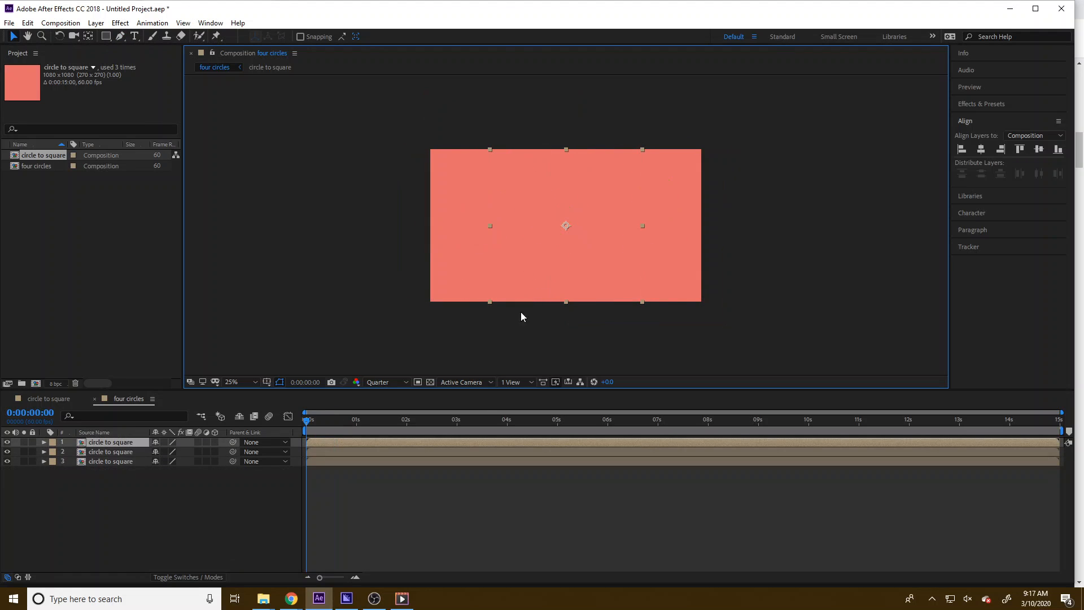
key(ctrl+d)
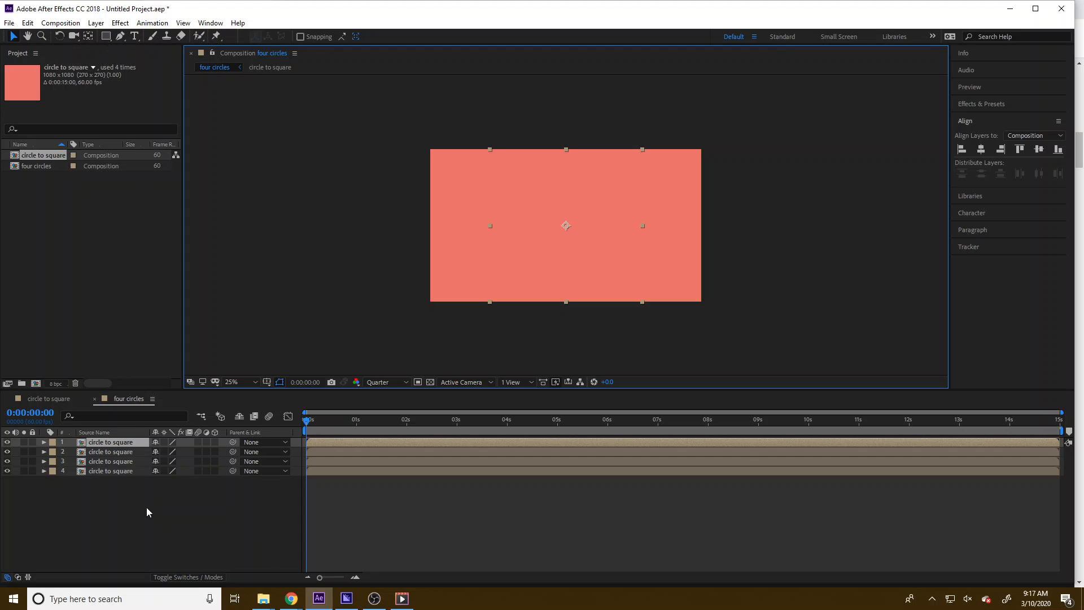
Select all four nested layers and apply a Fill effect to them
click(130, 520)
drag(315, 420, 361, 422)
click(81, 431)
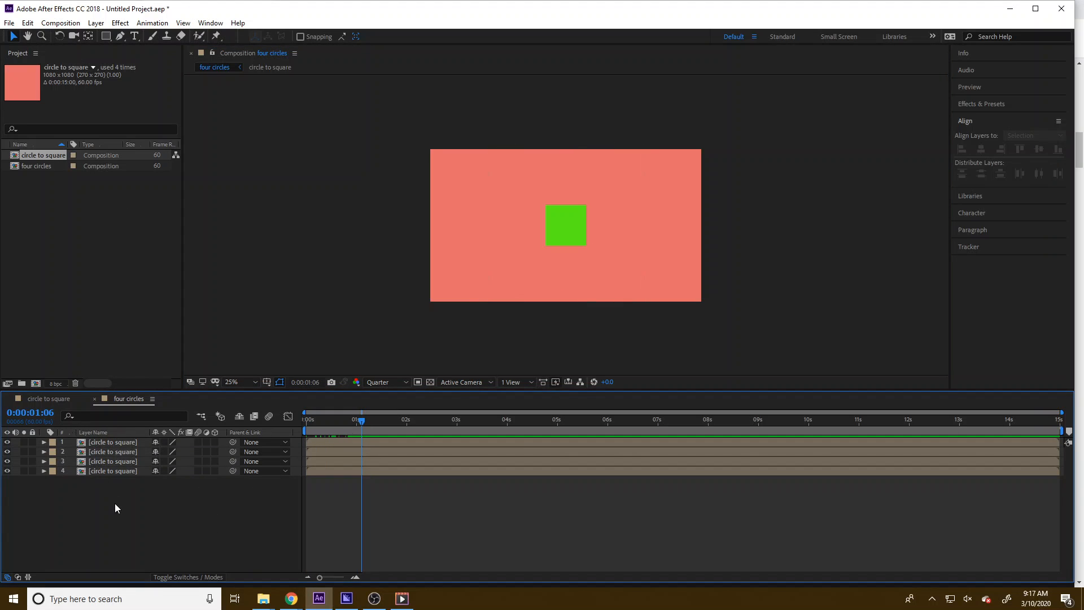
drag(114, 502, 93, 444)
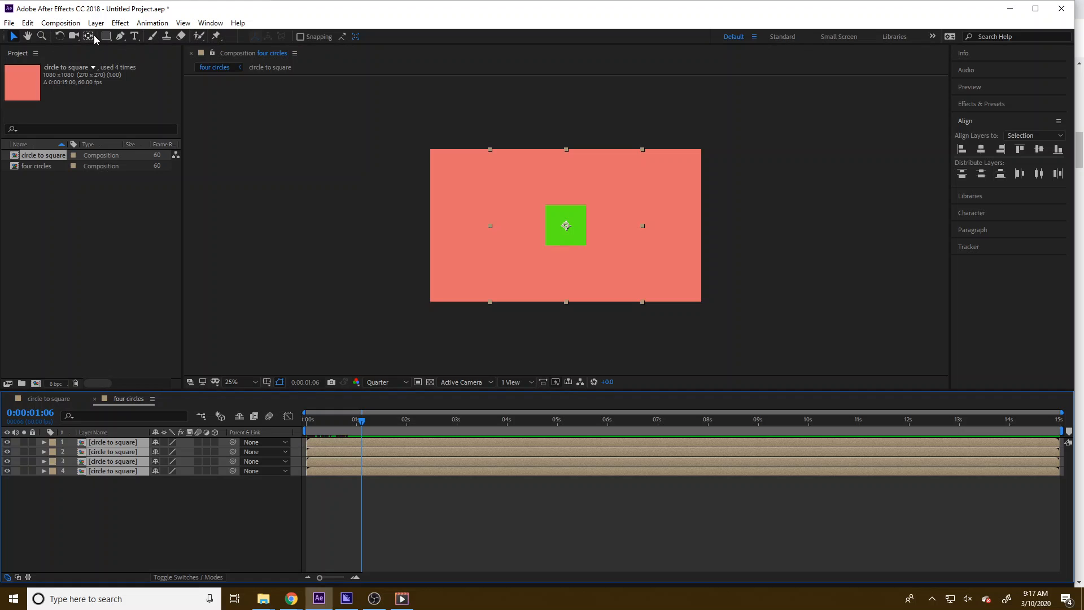
click(60, 23)
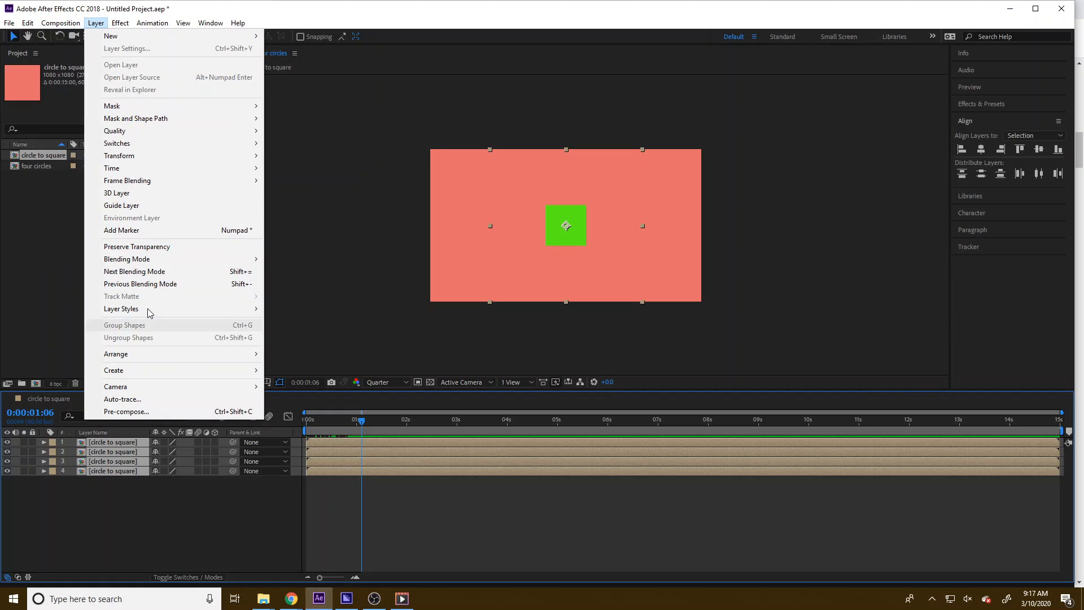
click(96, 22)
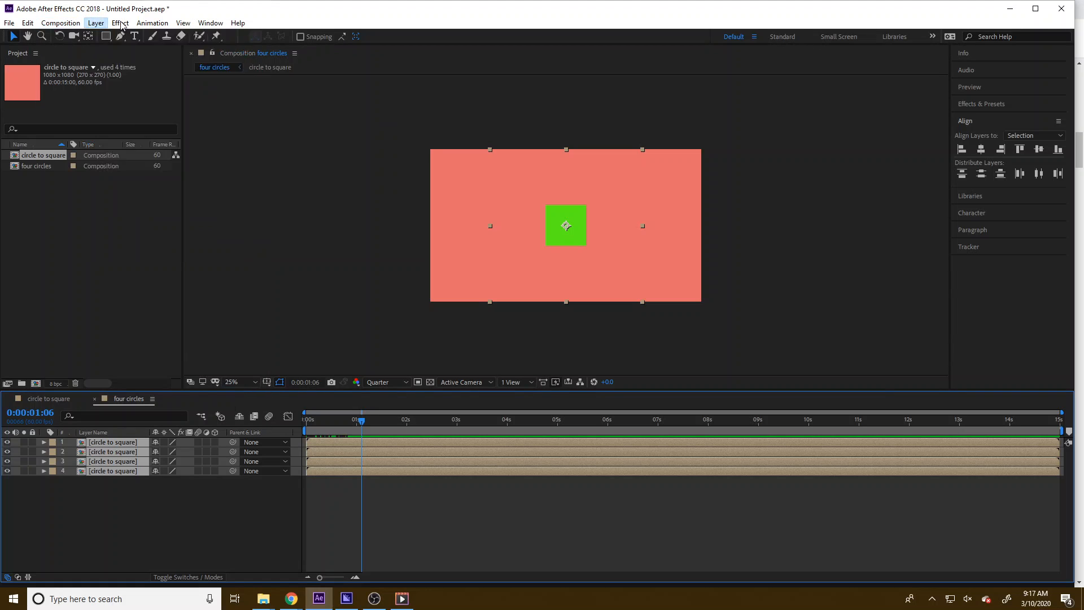
click(121, 23)
mouse_move(180, 169)
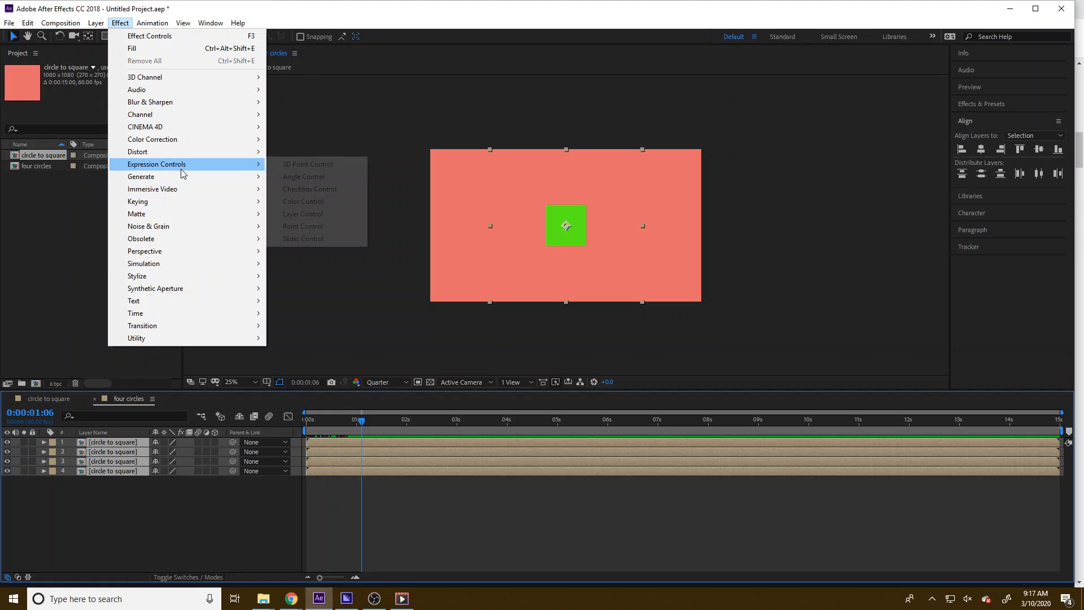
click(307, 364)
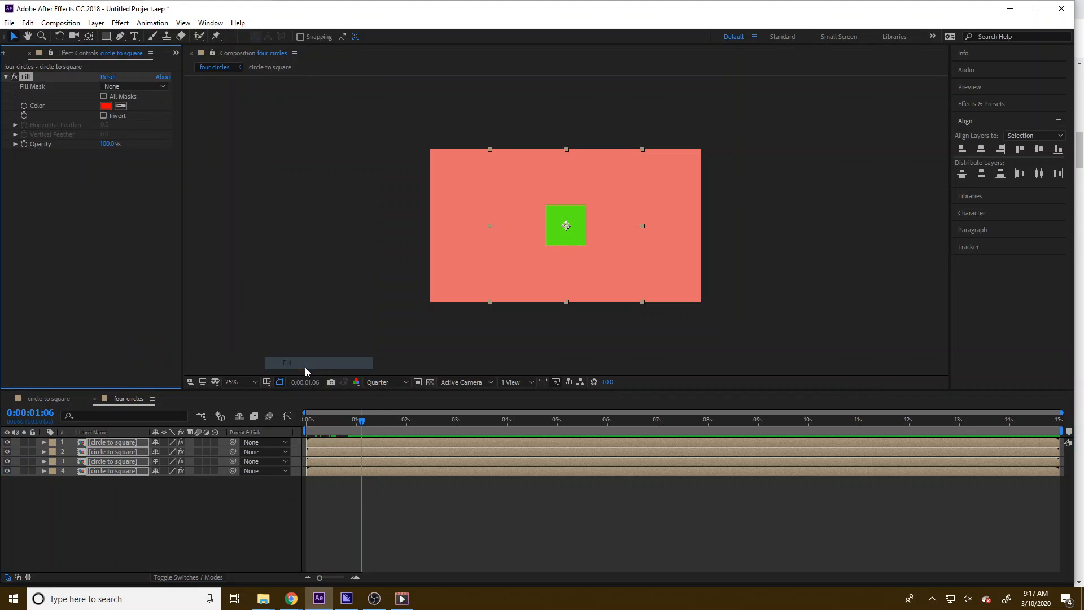
click(144, 506)
click(111, 443)
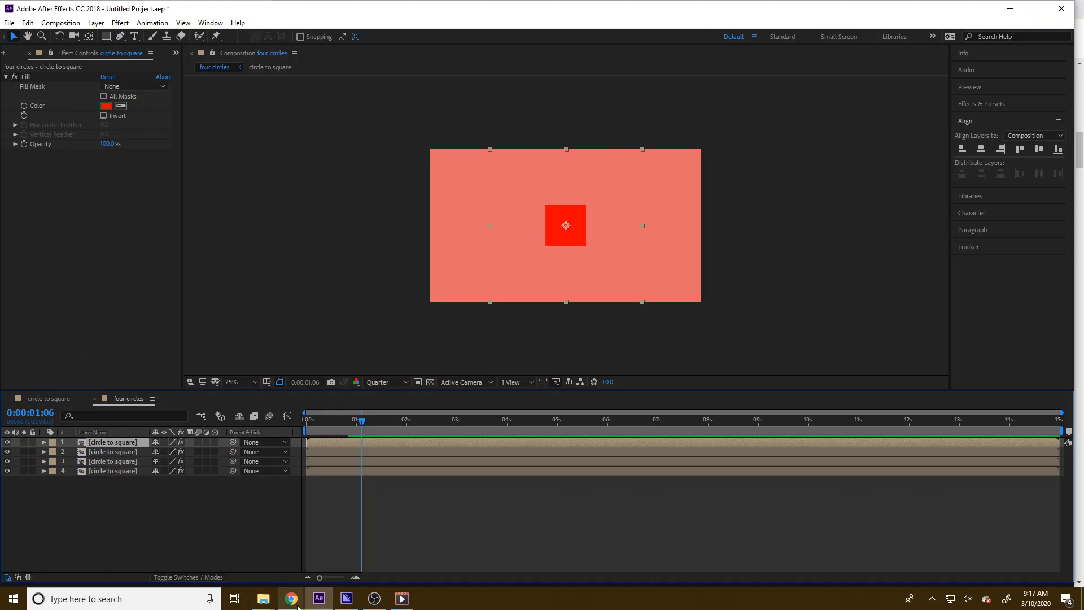
Switch to the browser and browse the Adobe Color palette results
mouse_move(294, 600)
click(232, 545)
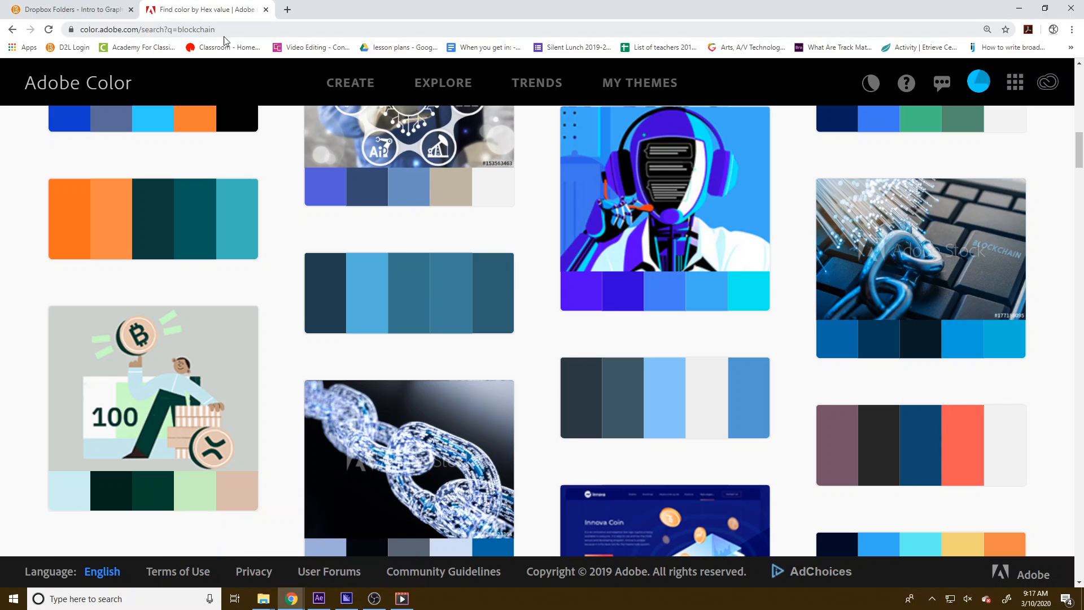
scroll(372, 348, down, 15)
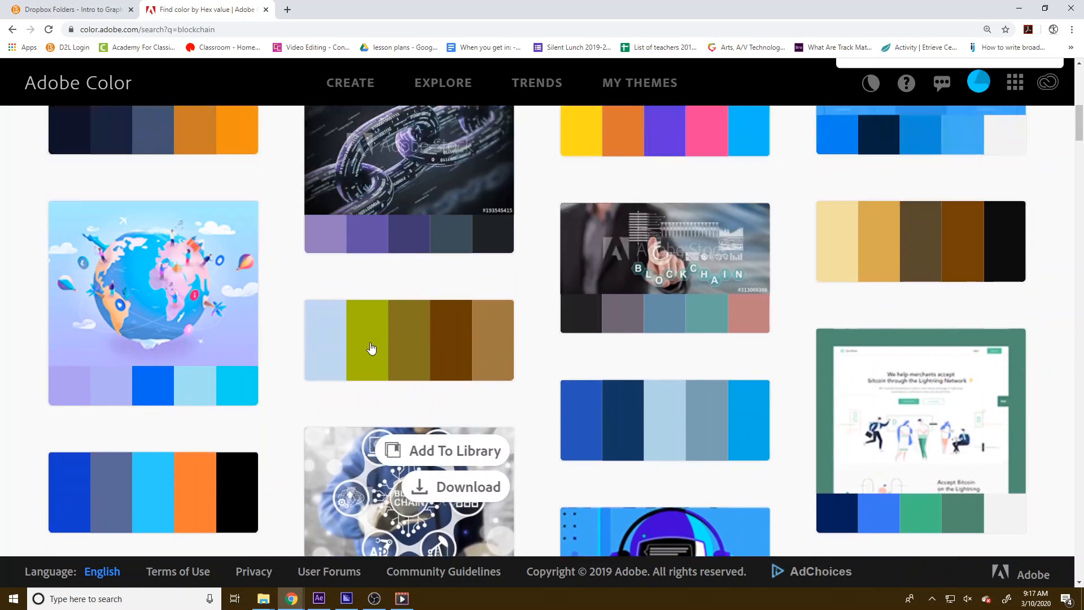
scroll(375, 352, up, 3)
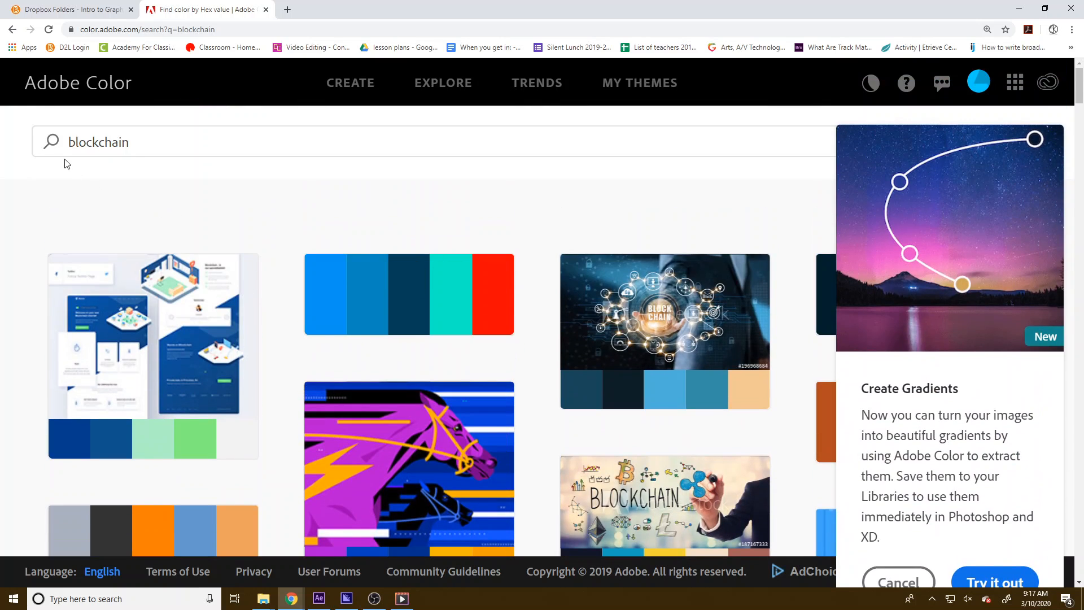
scroll(666, 293, down, 3)
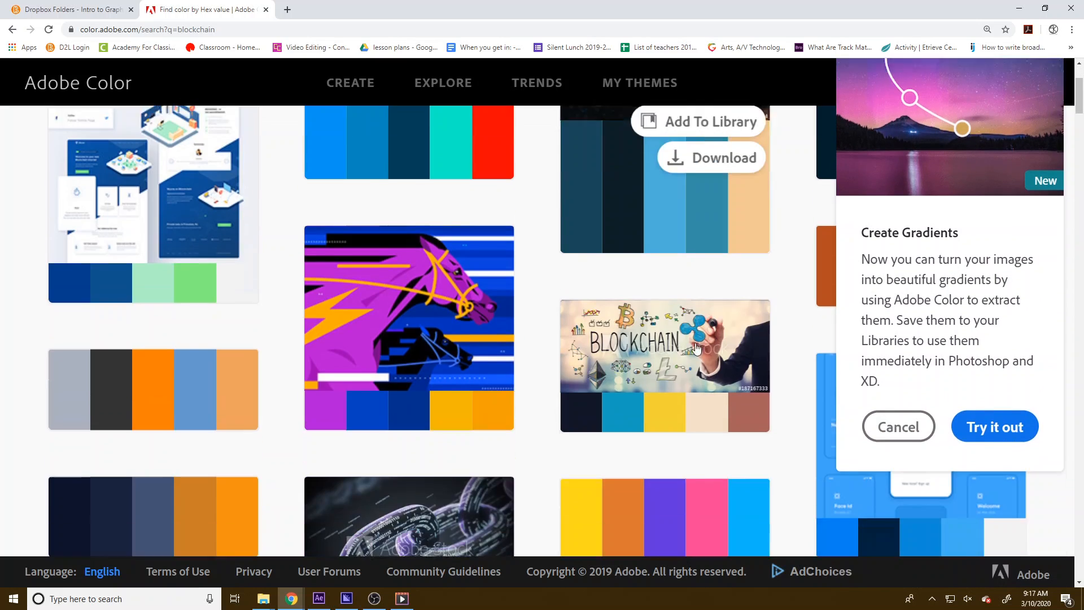
scroll(407, 282, up, 3)
Search Adobe Color for beach palettes and dismiss the Create Gradients popup
double_click(178, 146)
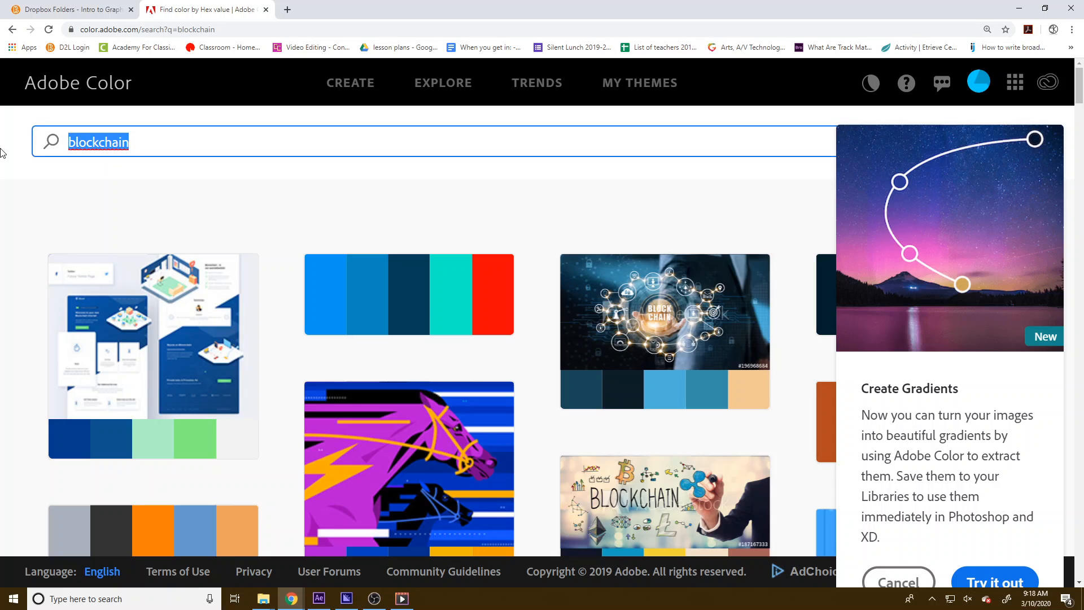
text(beach)
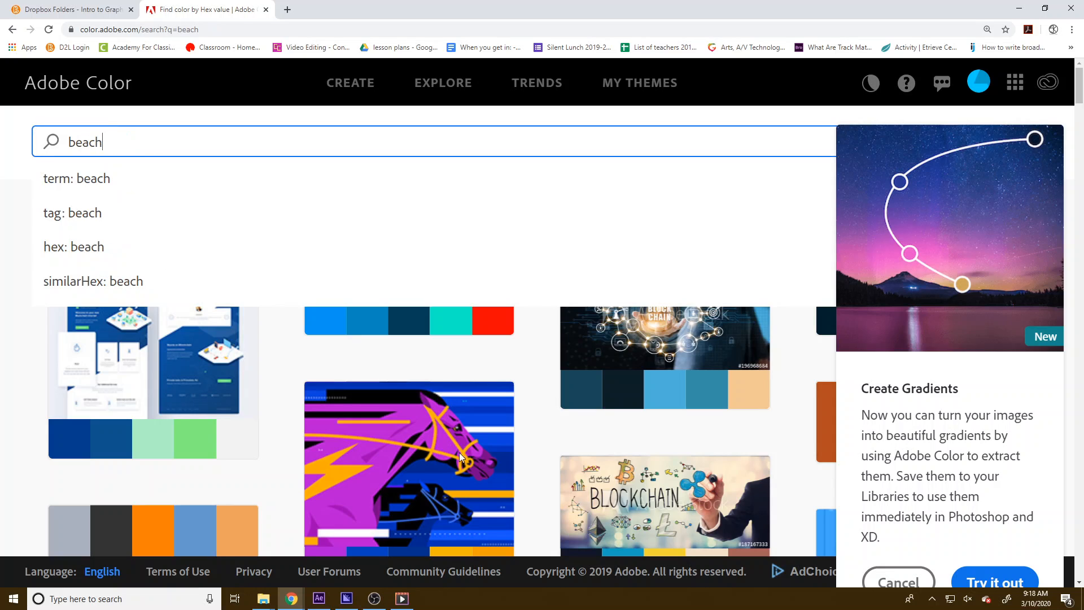
key(Return)
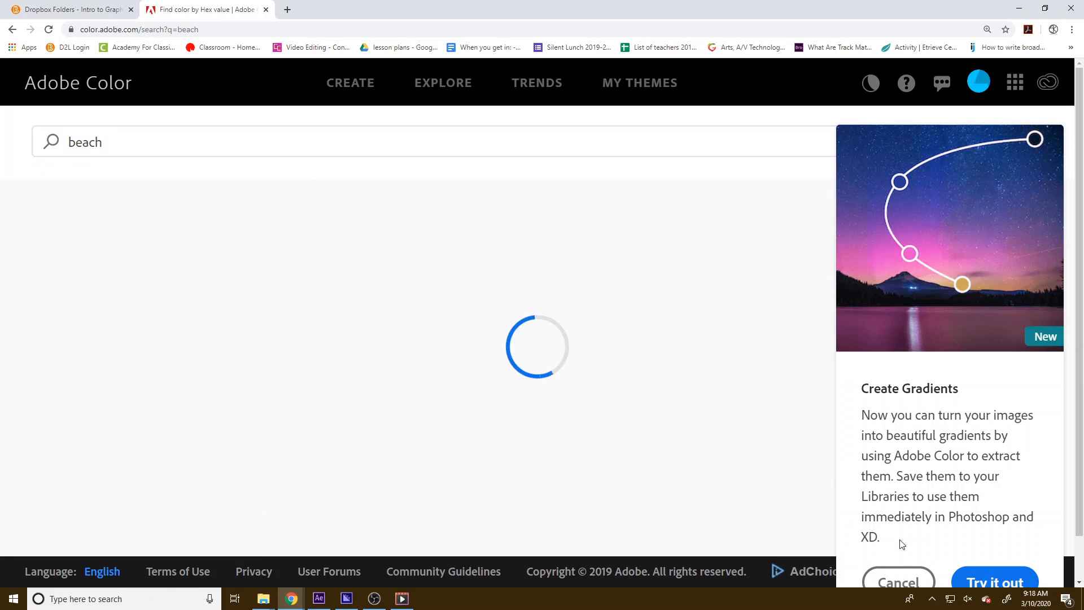
click(880, 572)
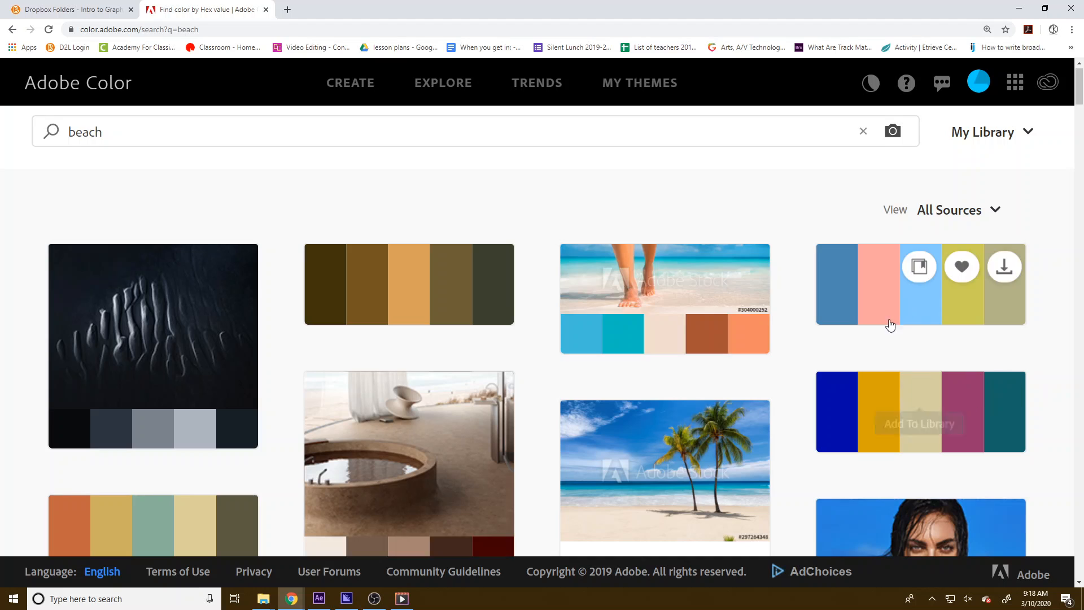
Open the Beach Feels palette to view its hex colours
scroll(710, 352, down, 3)
scroll(710, 352, up, 3)
click(885, 316)
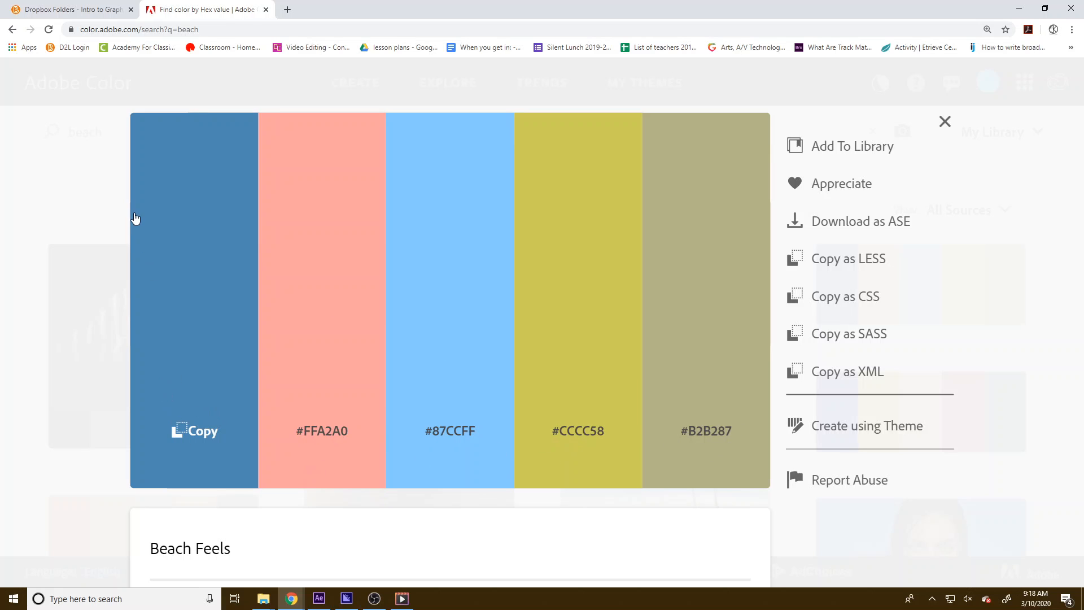
Copy the #B2B287 colour from the Beach Feels palette and paste it as the top layer's Fill colour
scroll(246, 394, down, 4)
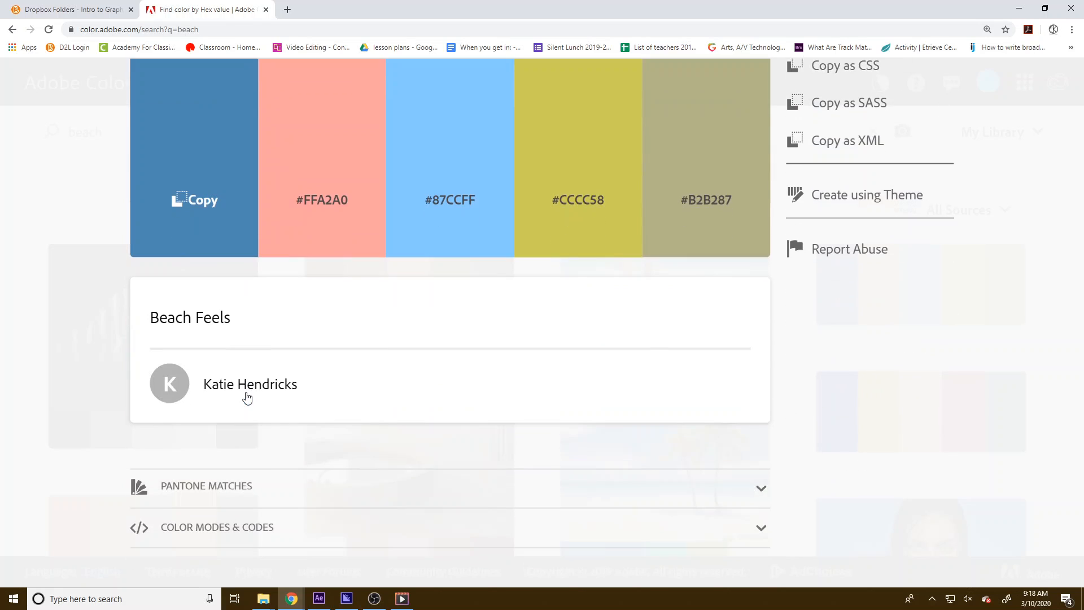
scroll(246, 395, up, 4)
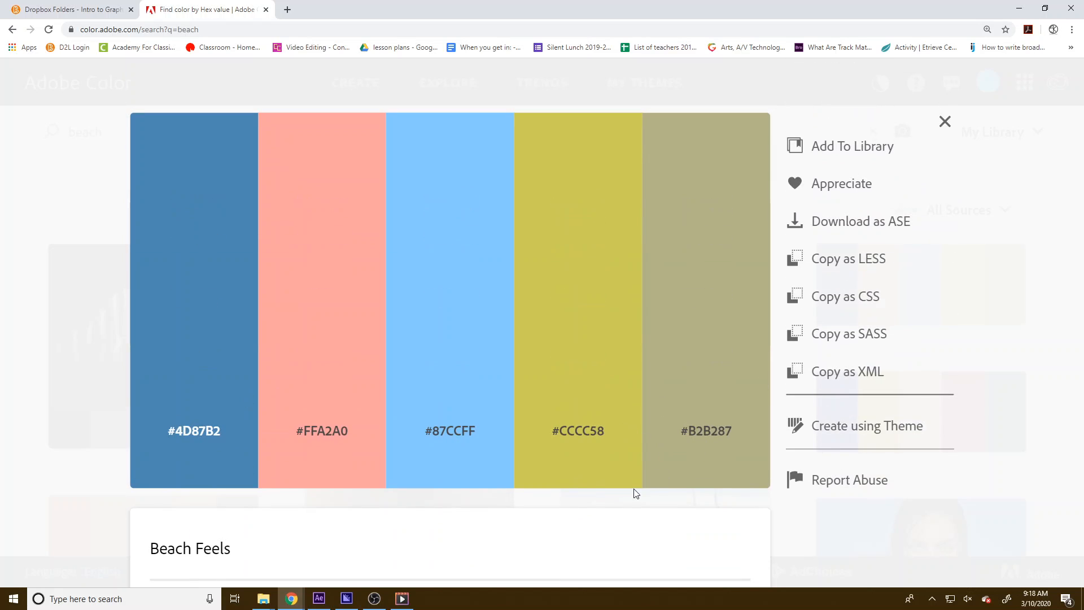
click(706, 437)
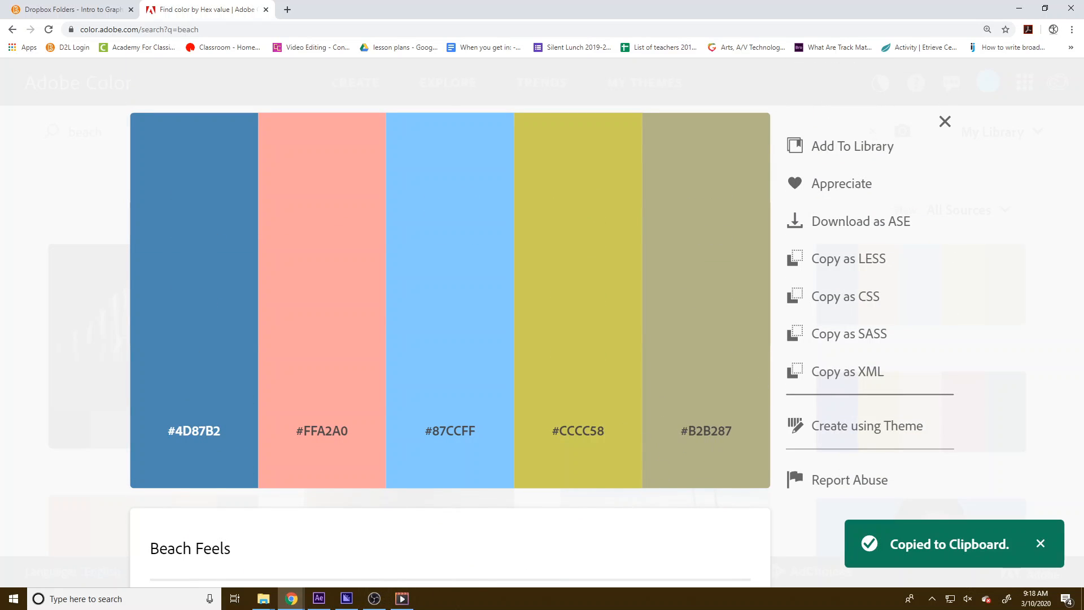
click(347, 598)
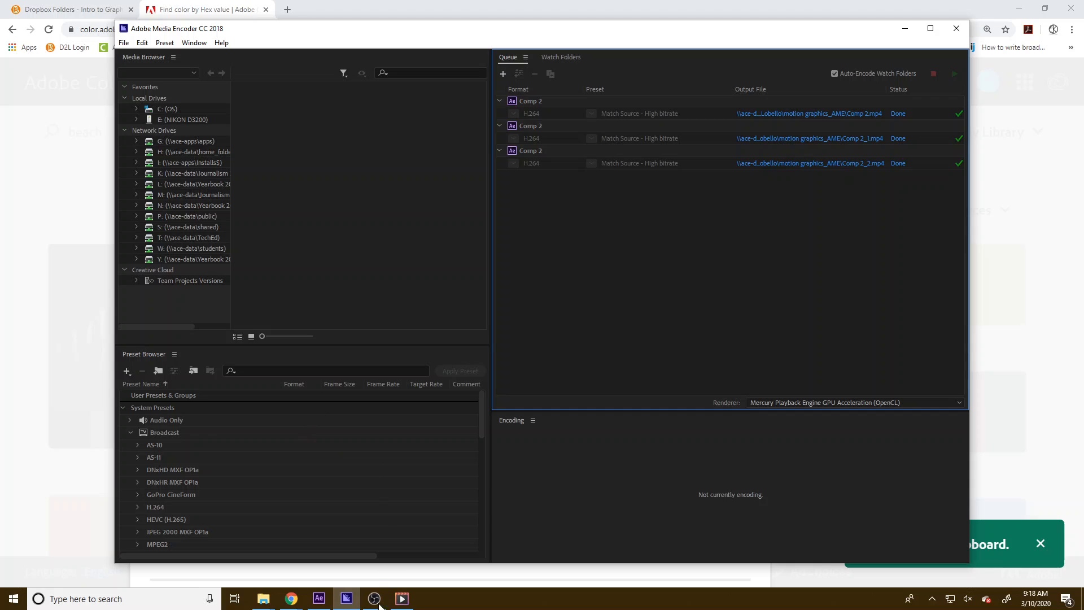
click(319, 598)
click(112, 108)
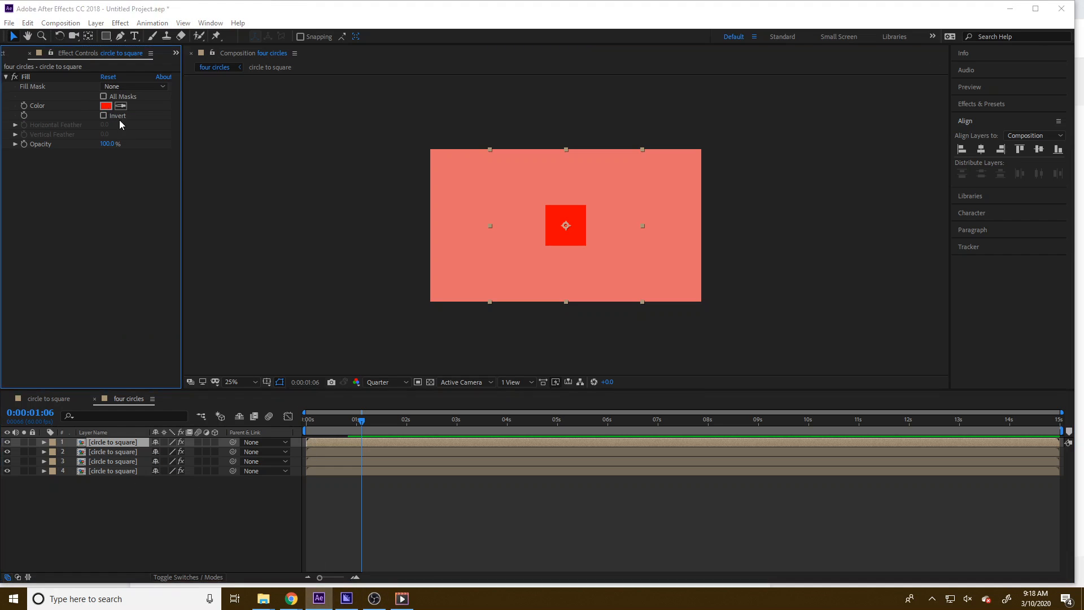
key(ctrl+v)
click(263, 31)
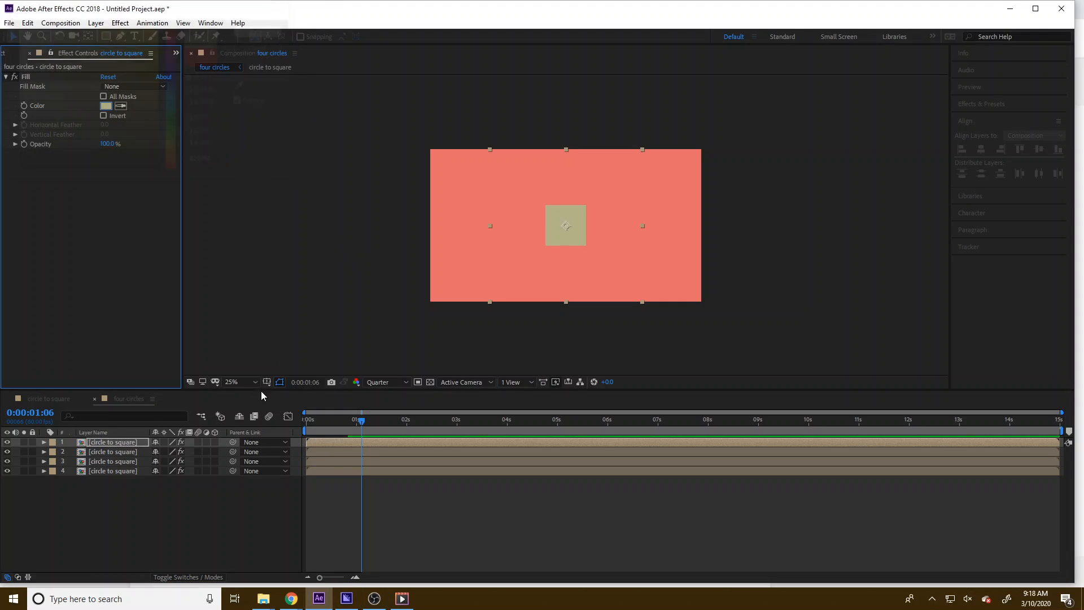
Set the second layer's Fill colour to #CCCC58 copied from the palette
click(97, 454)
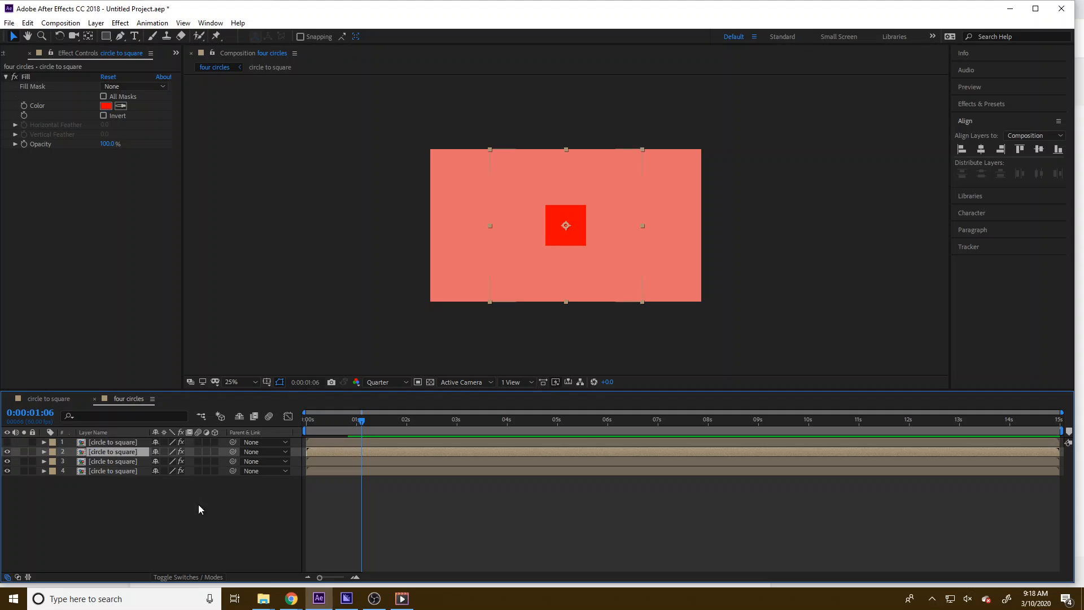
click(292, 599)
click(261, 557)
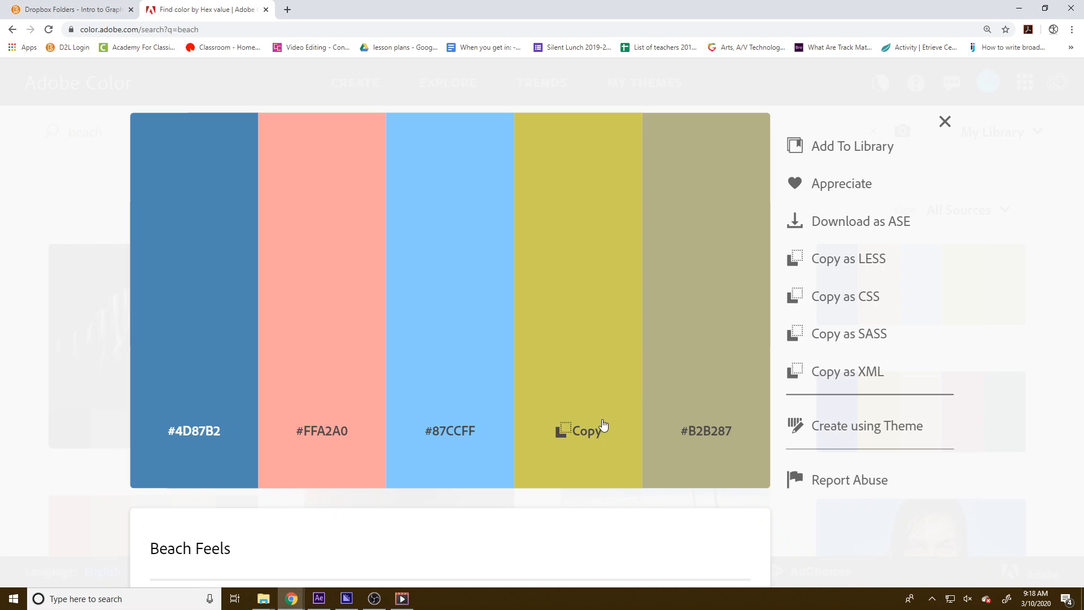
click(603, 426)
key(alt+Tab)
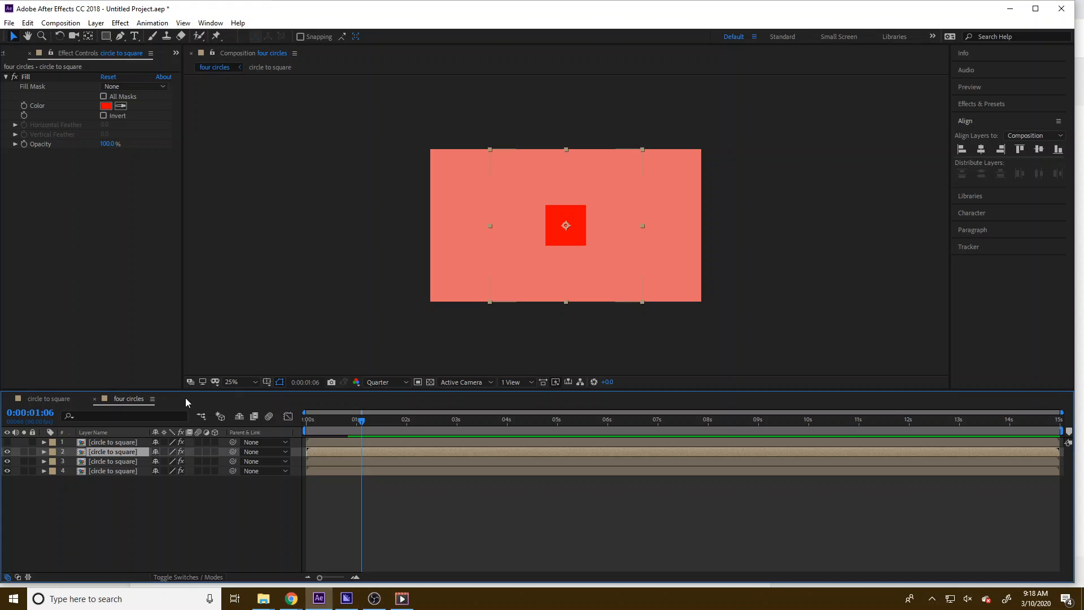
click(106, 106)
key(ctrl+v)
click(264, 30)
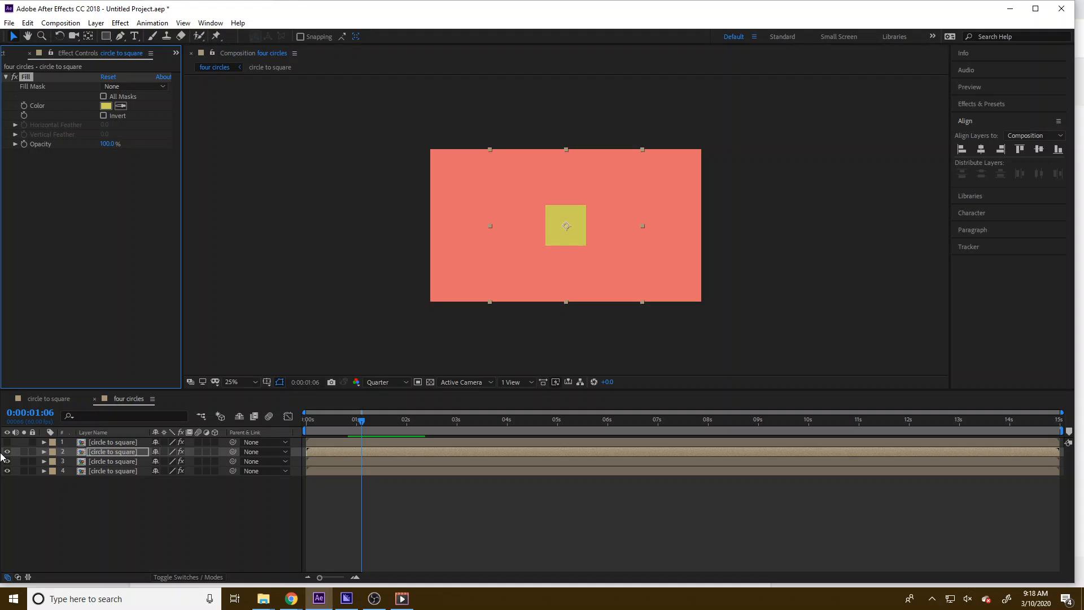
Hide the second layer and set the third layer's Fill colour to #87CCFF copied from the palette
click(7, 452)
click(108, 462)
mouse_move(284, 604)
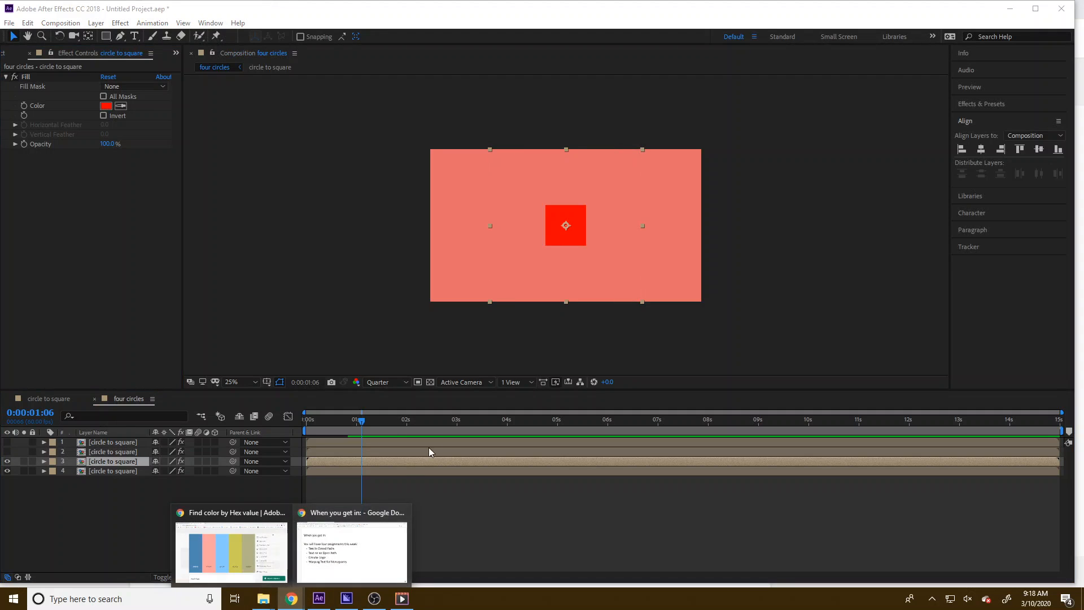
click(241, 557)
click(433, 438)
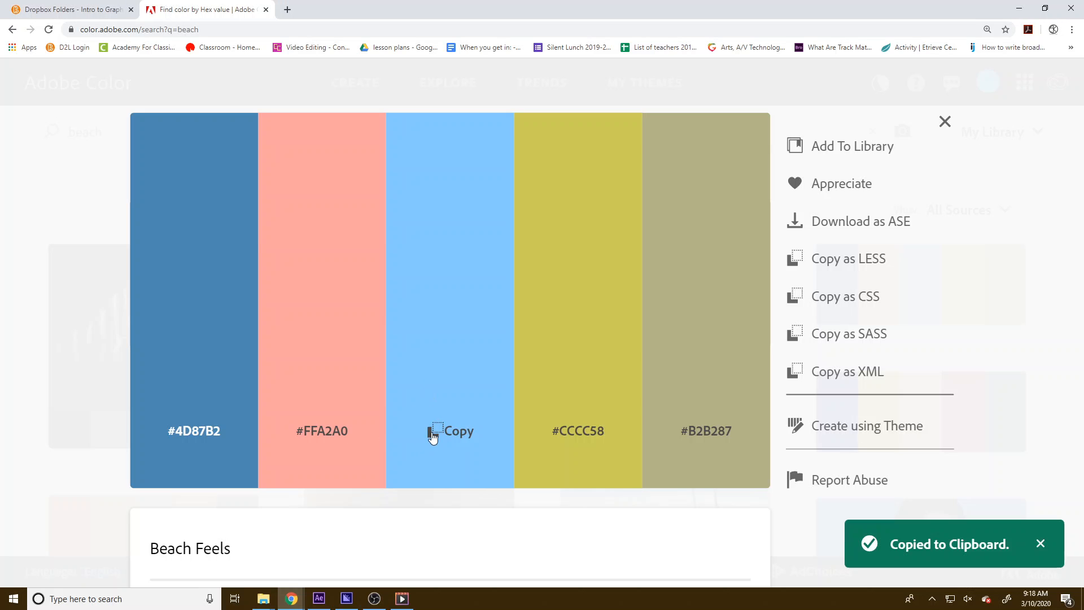
click(433, 438)
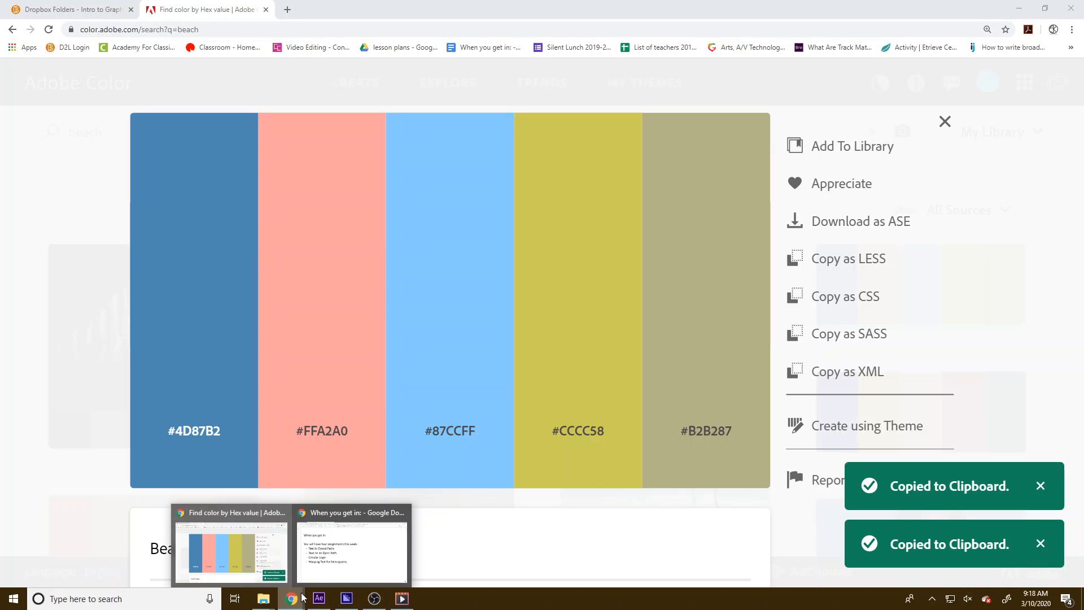
click(320, 599)
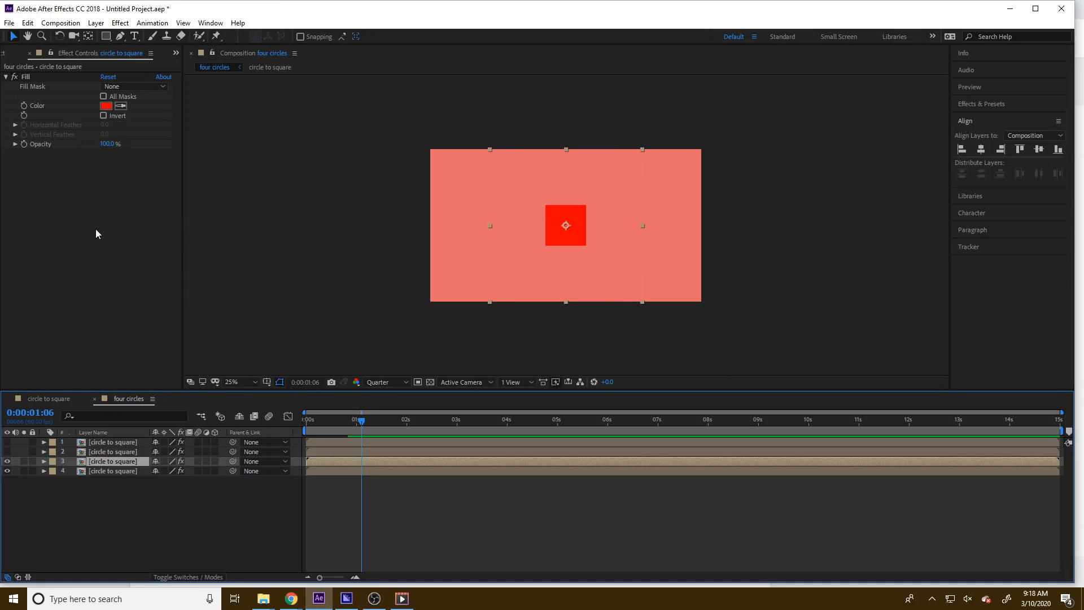
click(106, 105)
key(ctrl+v)
click(263, 34)
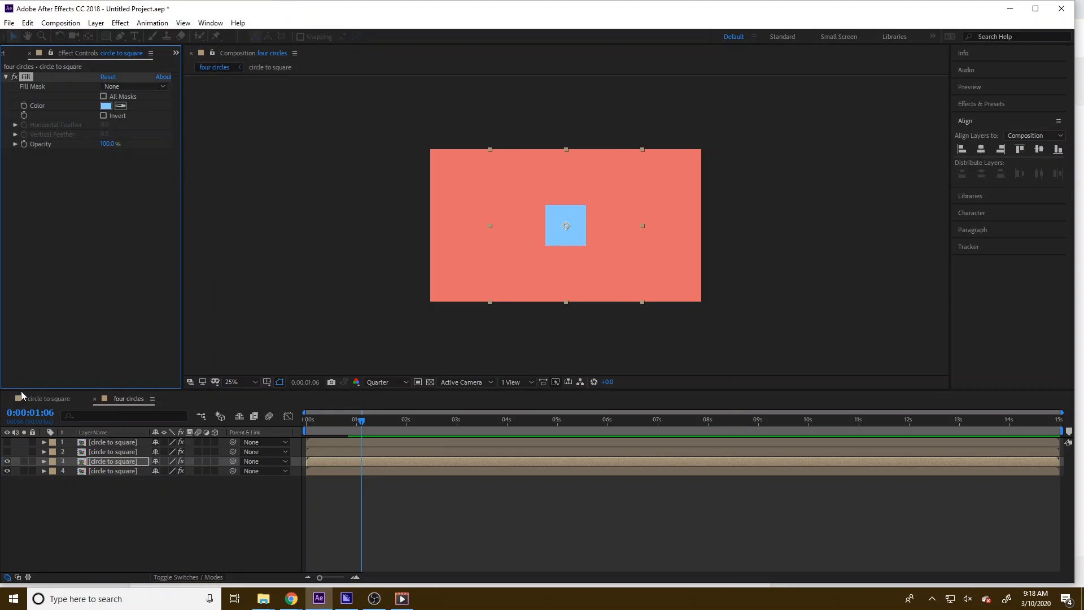
Hide the third layer and set the fourth layer's Fill colour to #FFA2A0 copied from the palette
click(7, 472)
click(7, 461)
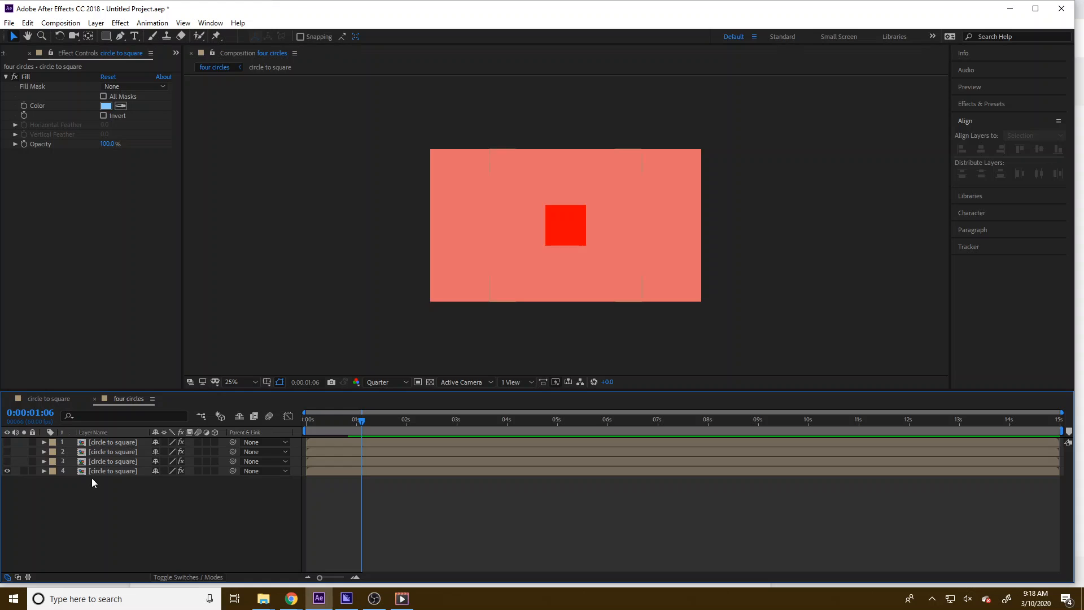
click(100, 471)
mouse_move(292, 599)
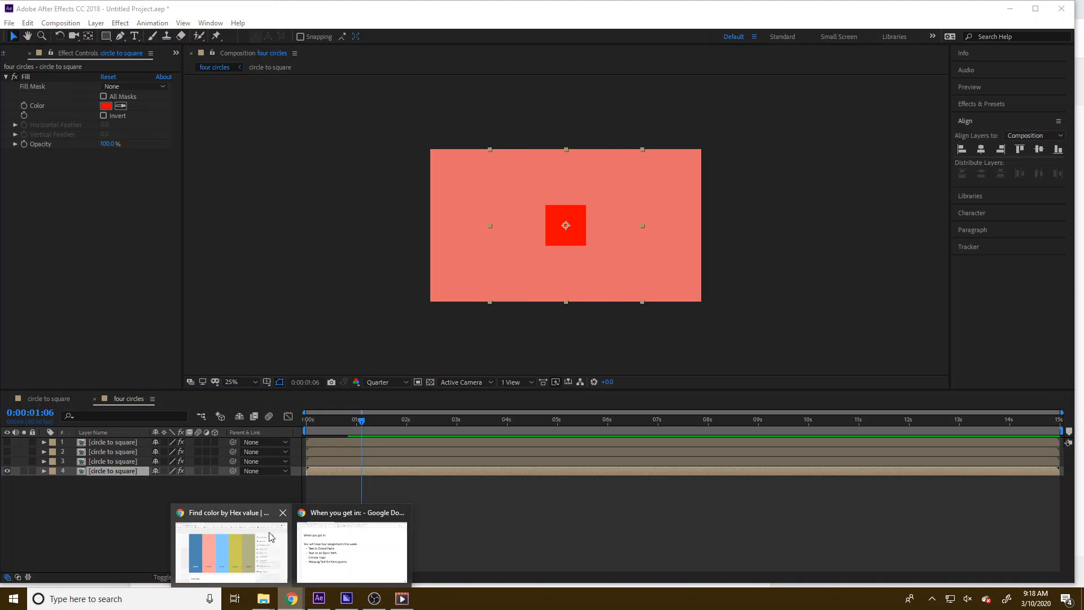
click(232, 547)
click(320, 436)
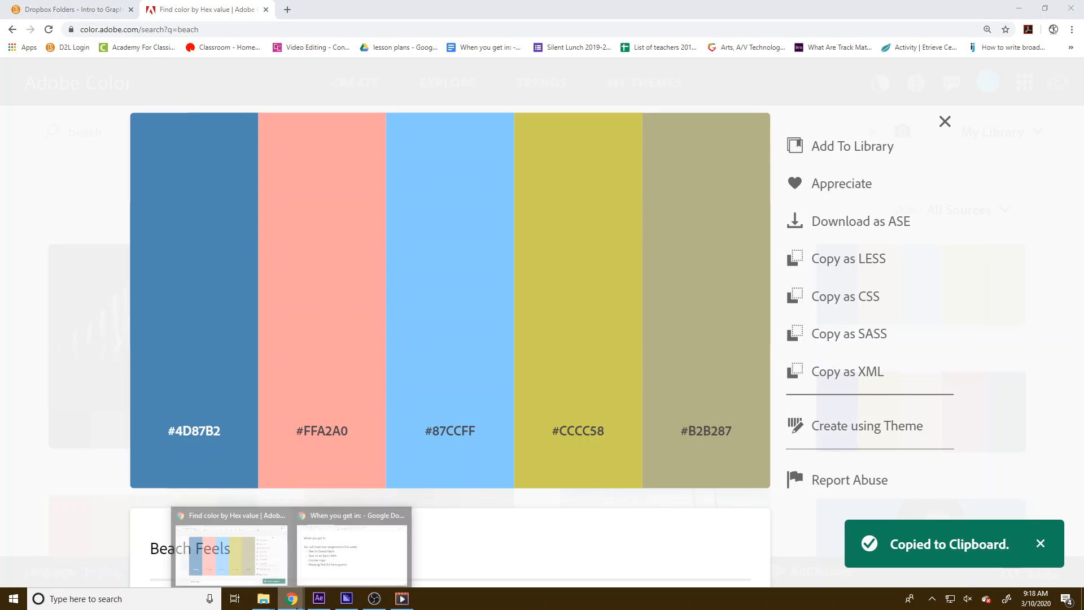
click(319, 599)
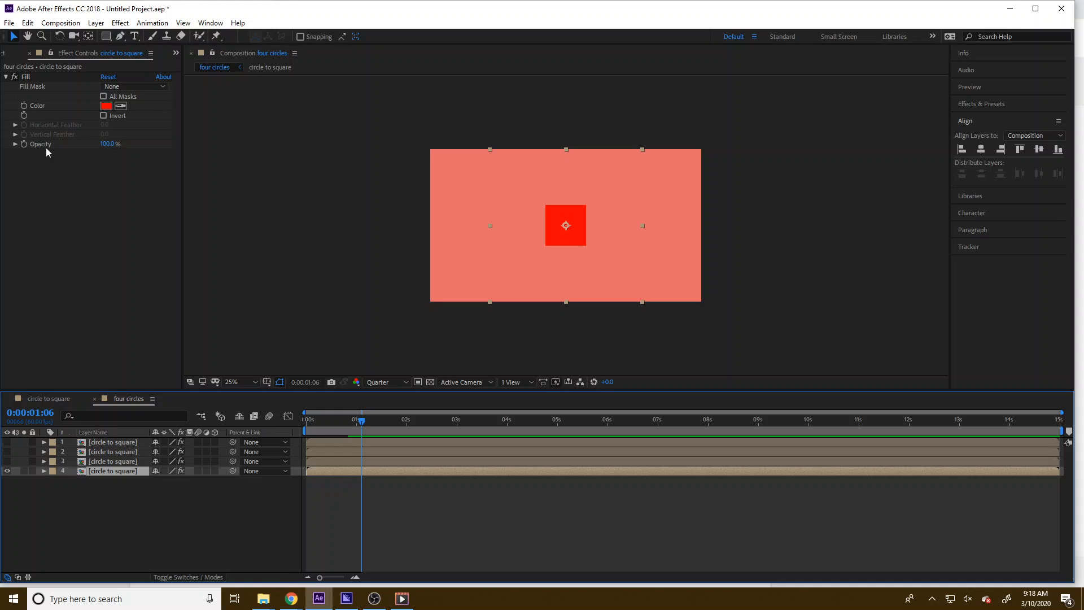
click(105, 106)
key(ctrl+v)
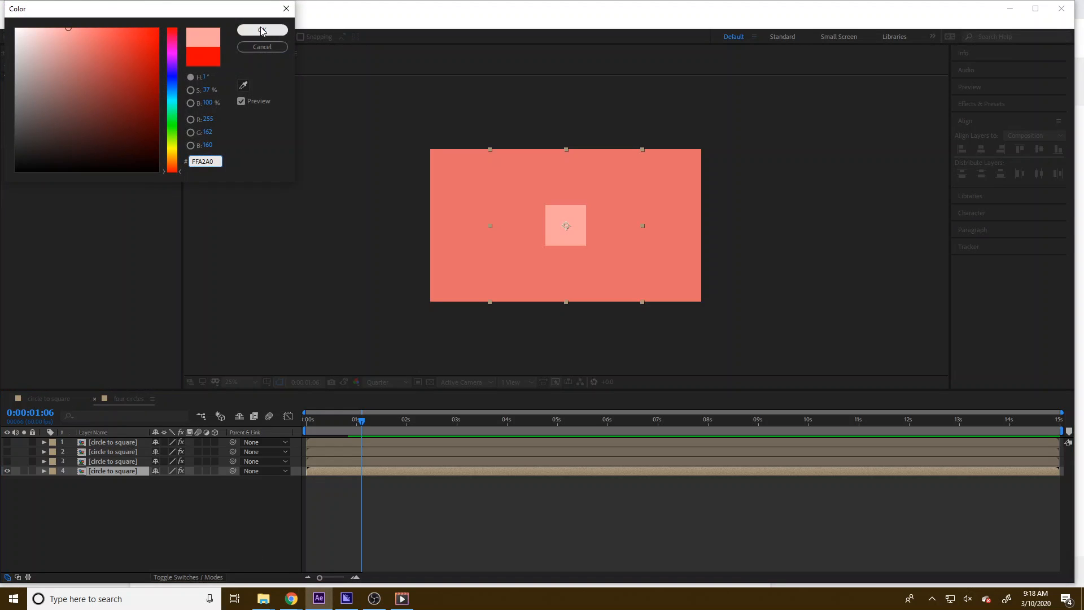
key(Return)
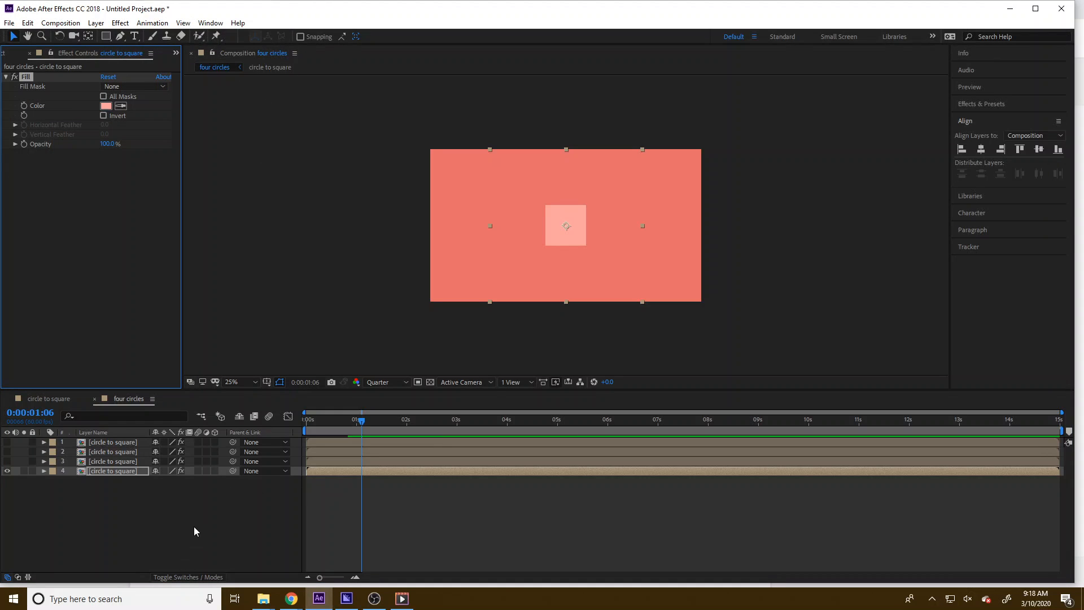
Set the four circles composition's background colour to #4D87B2 copied from the palette
click(194, 532)
click(60, 23)
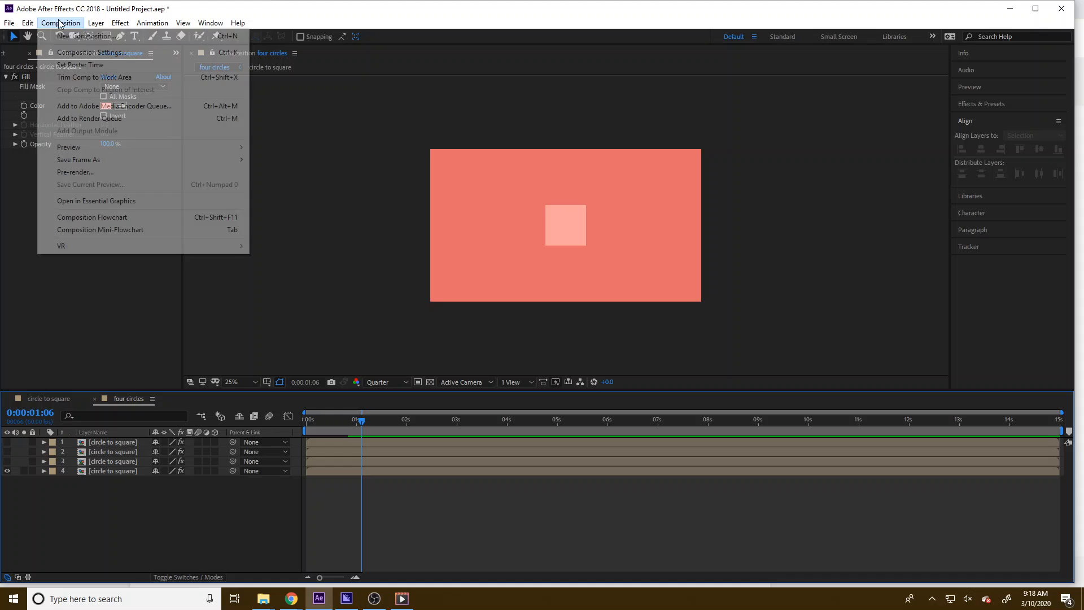
click(68, 51)
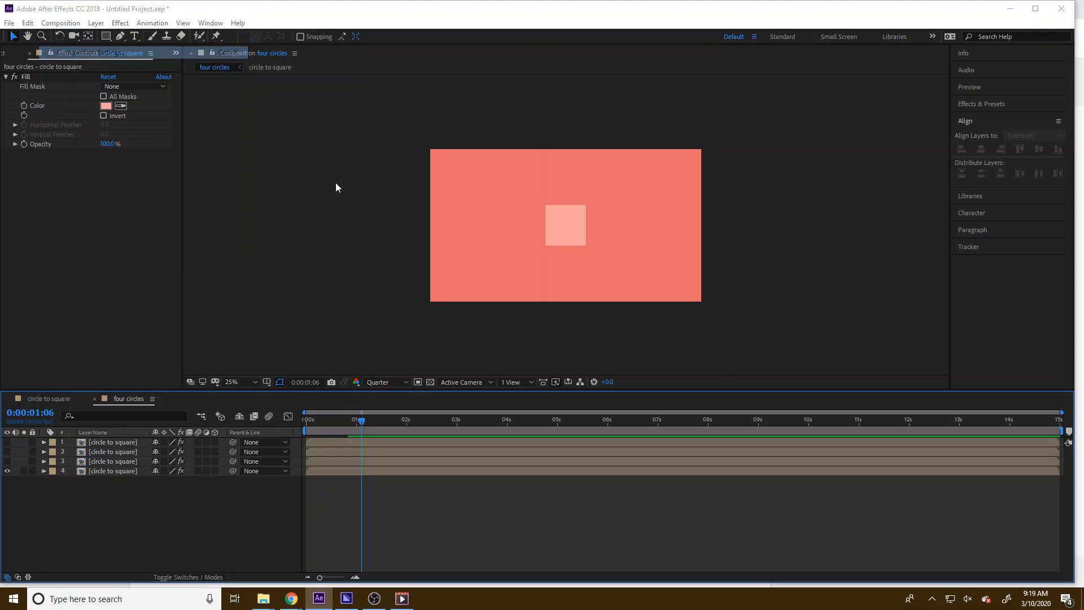
click(306, 245)
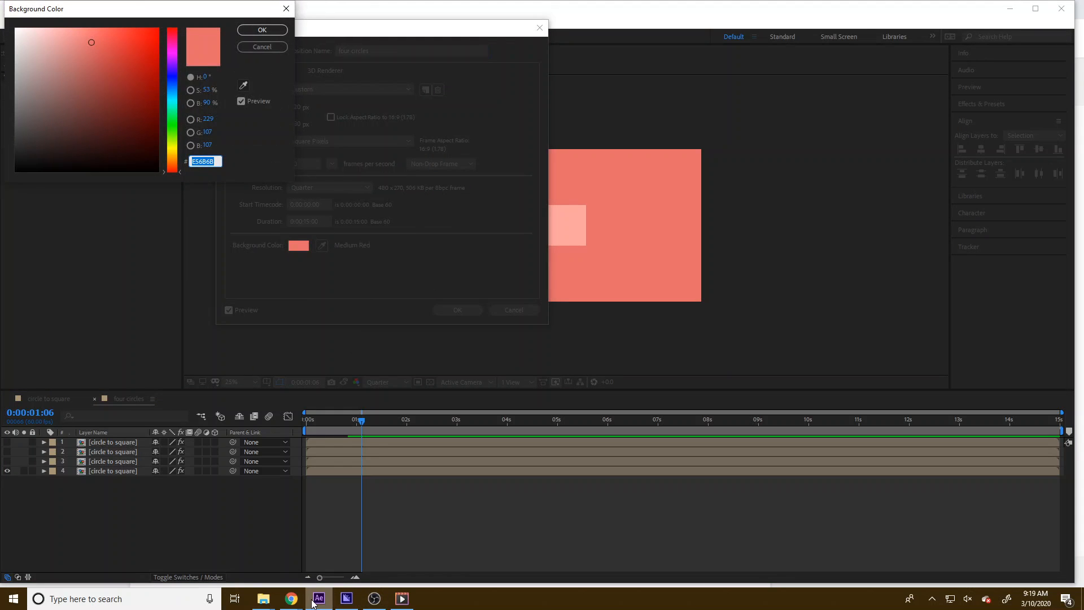
mouse_move(292, 599)
click(245, 553)
click(178, 441)
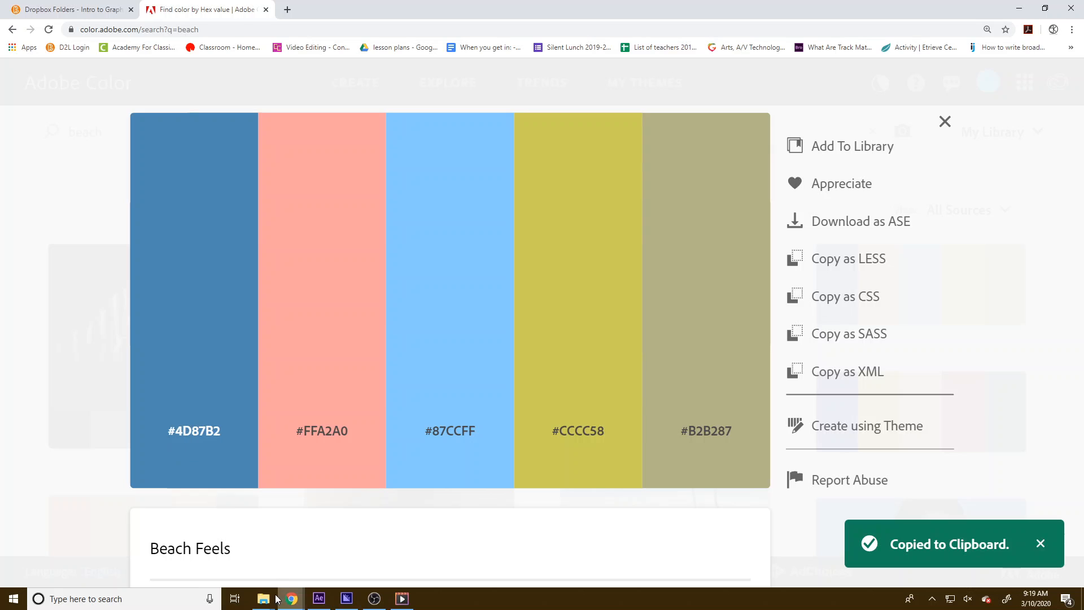
click(319, 599)
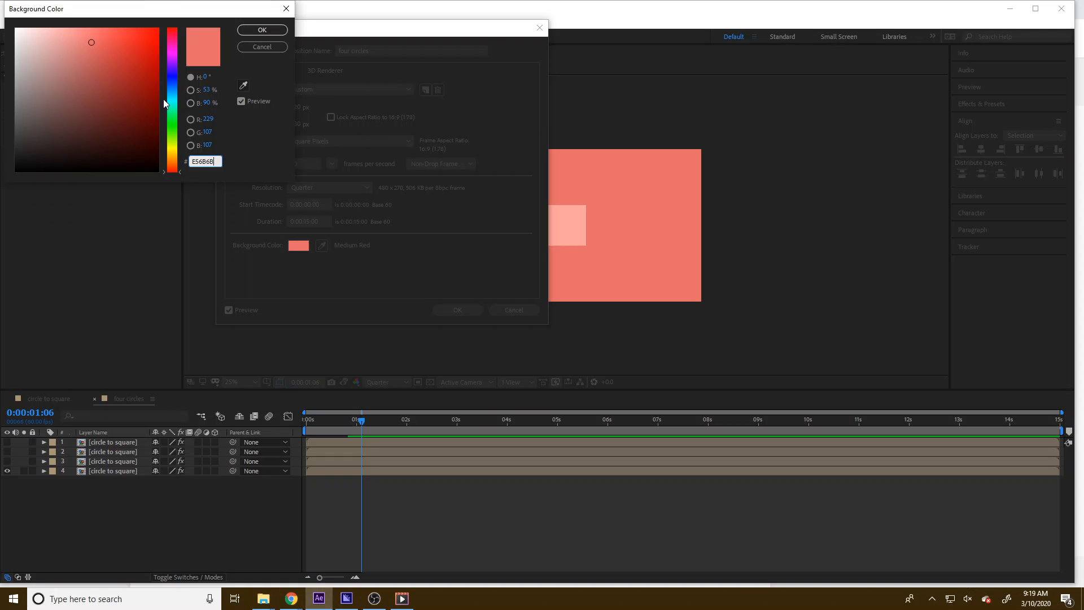
click(211, 164)
key(ctrl+v)
key(Return)
click(460, 310)
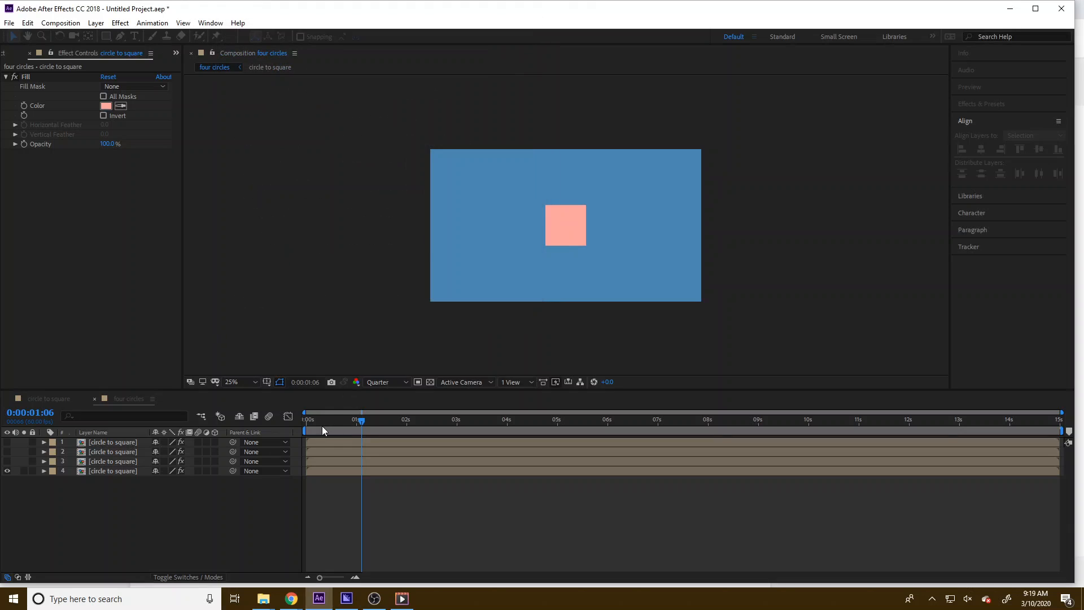
Turn visibility back on for all four layers while scrubbing the timeline to preview
drag(362, 421, 232, 432)
drag(7, 462, 7, 471)
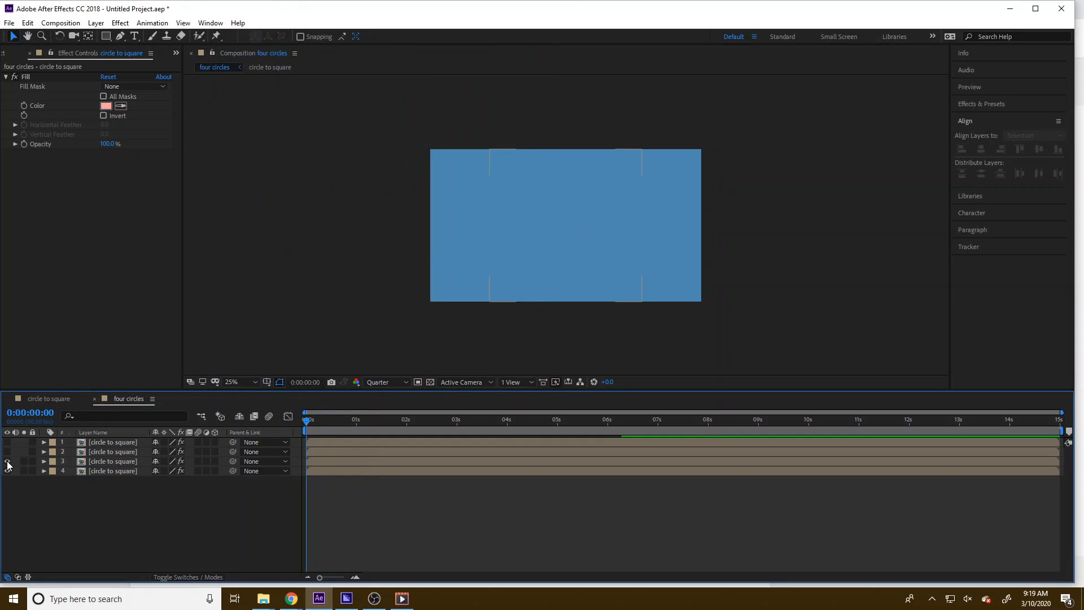
drag(315, 427, 347, 425)
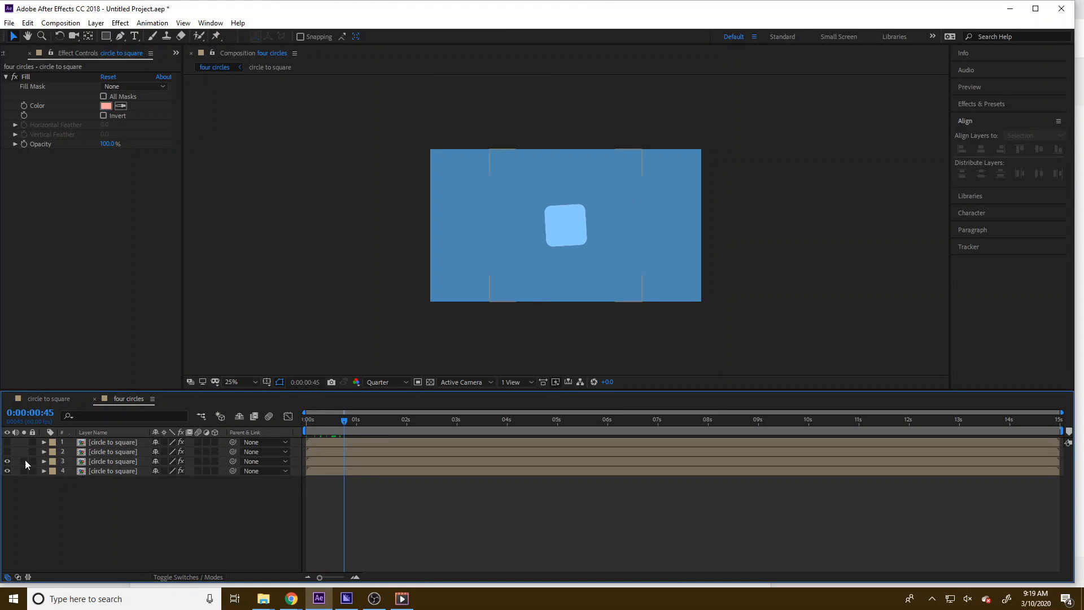
drag(8, 453, 6, 442)
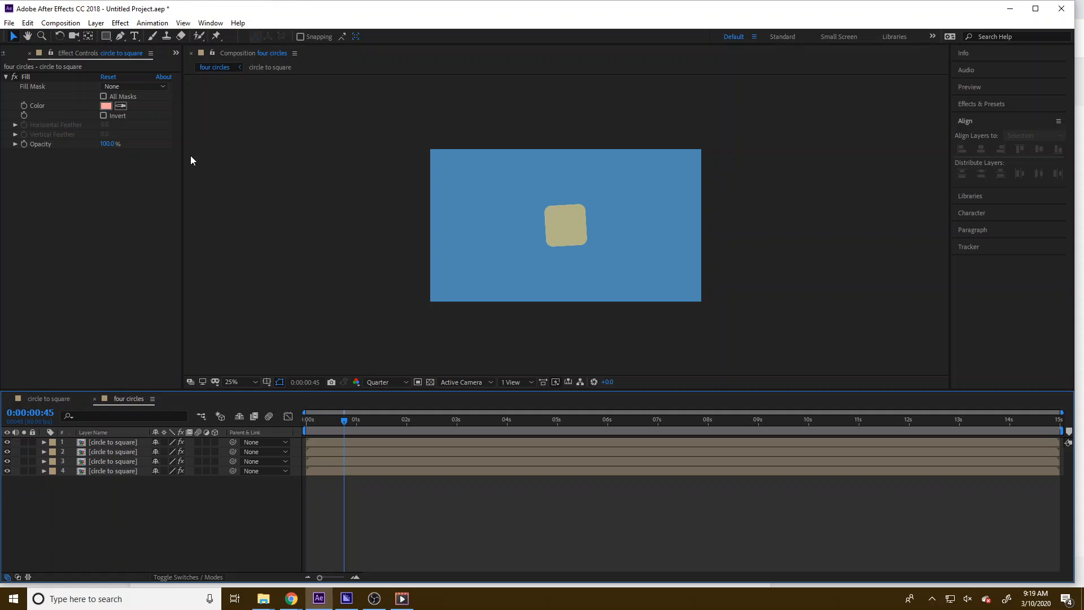
Darken the four circles composition background colour by lowering its brightness in Composition Settings
click(70, 23)
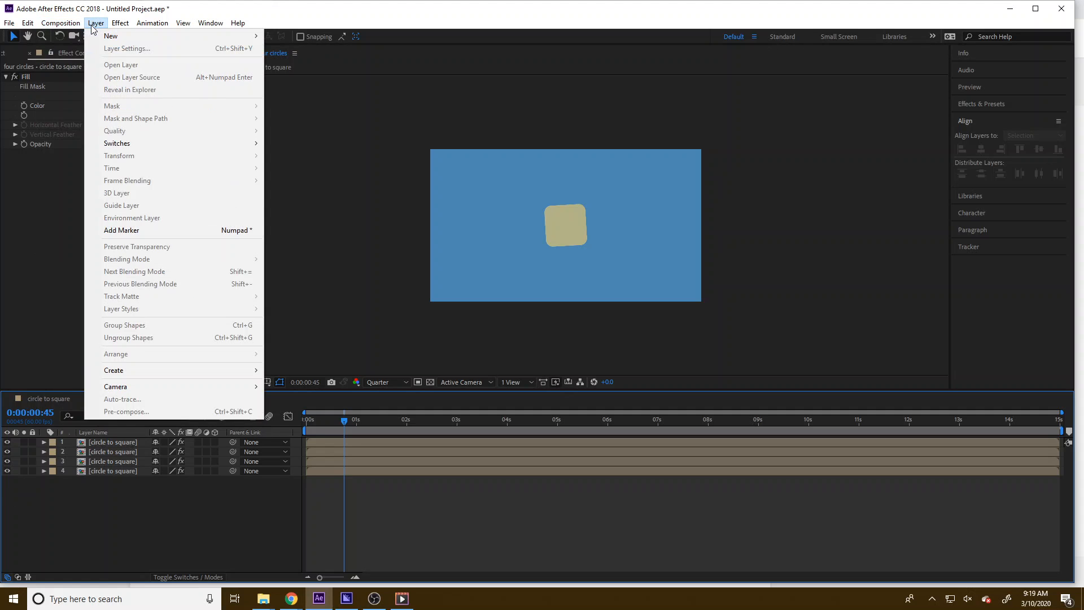
click(90, 52)
click(302, 245)
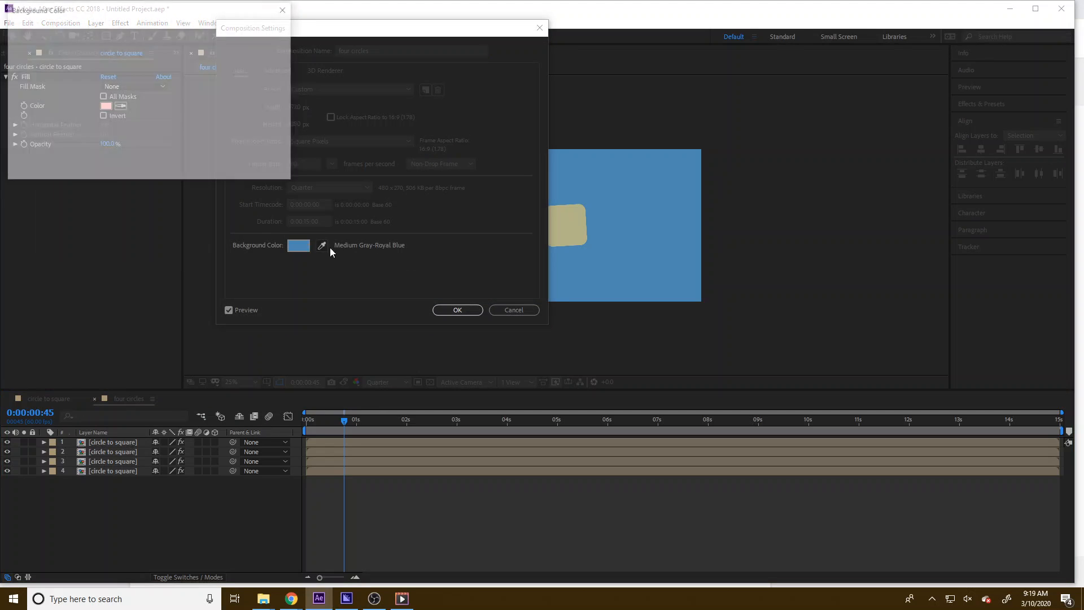
click(191, 103)
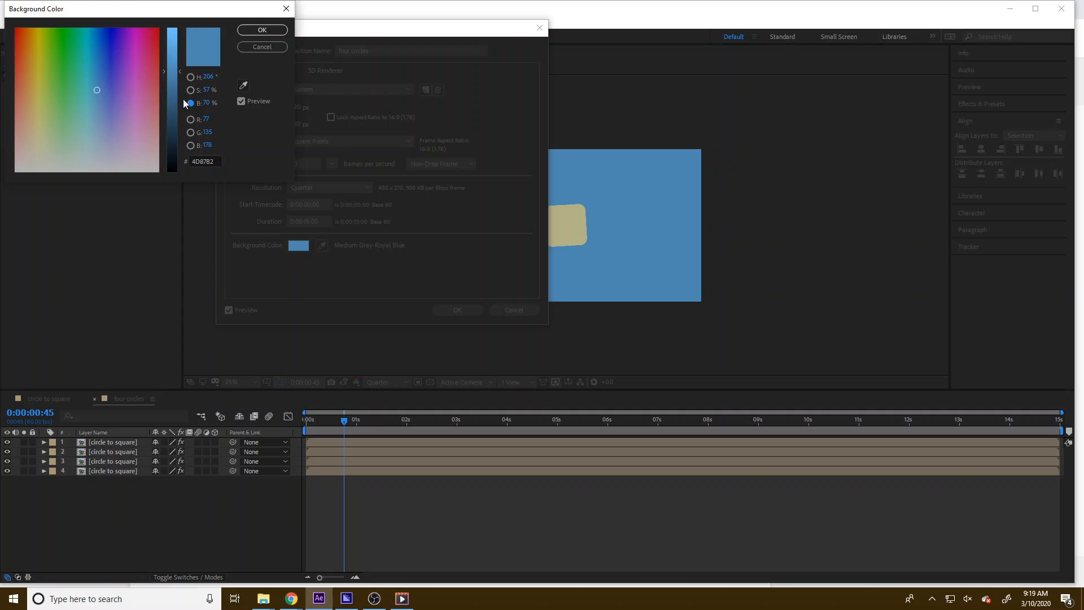
click(173, 90)
click(262, 29)
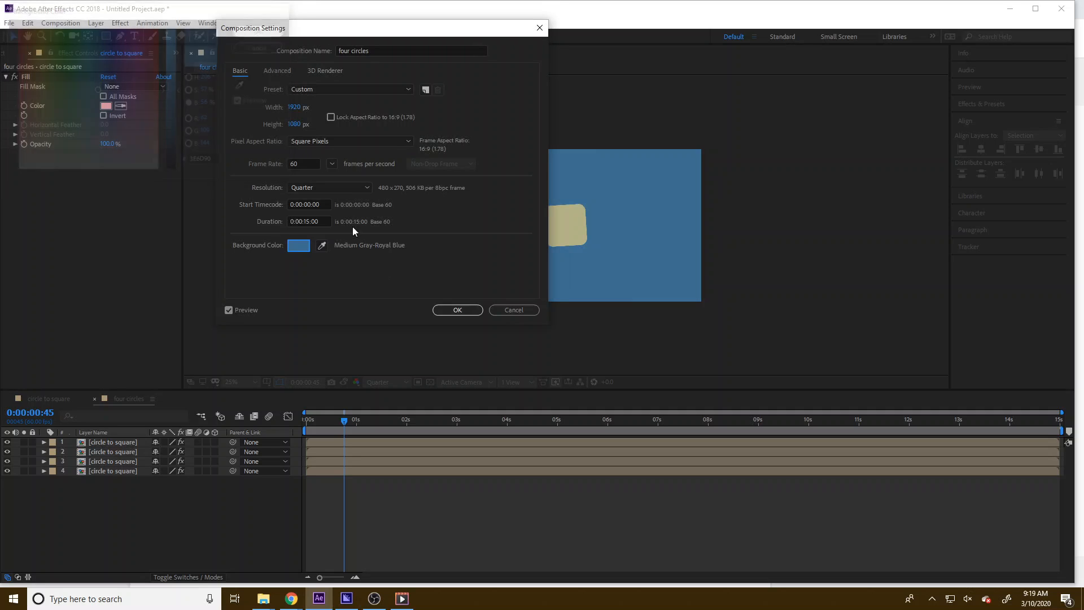
click(457, 309)
drag(334, 430, 155, 425)
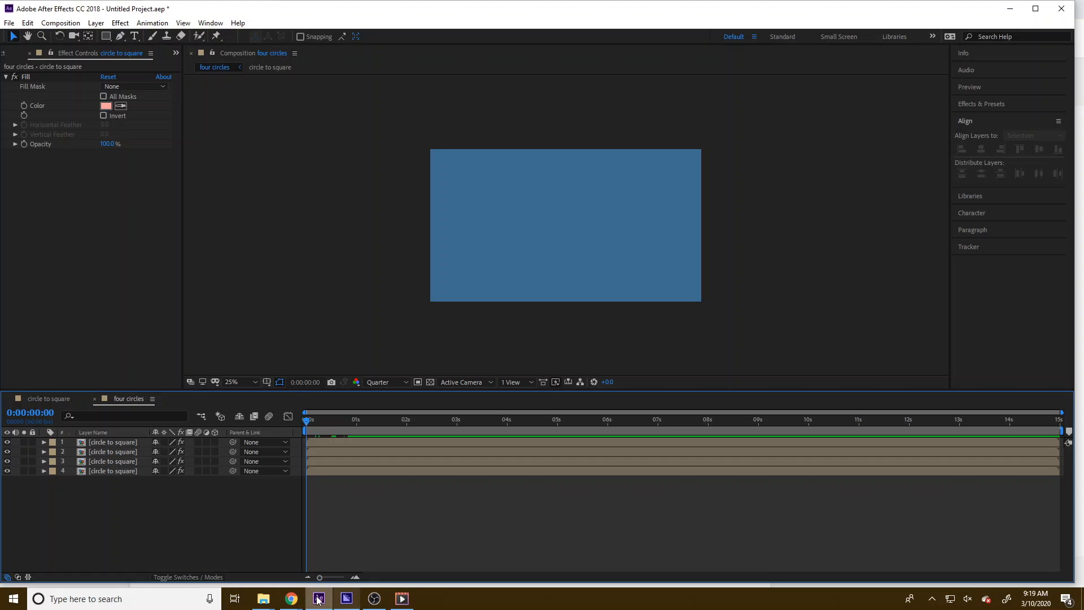
Scrub the four circles timeline to preview the animation
drag(343, 418, 413, 422)
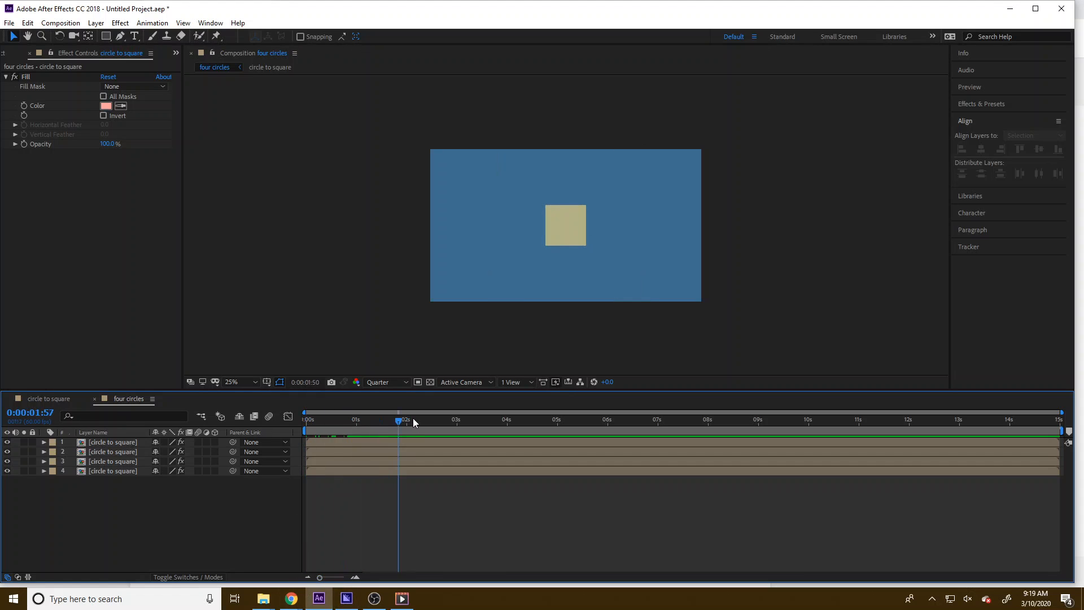
drag(340, 414, 229, 458)
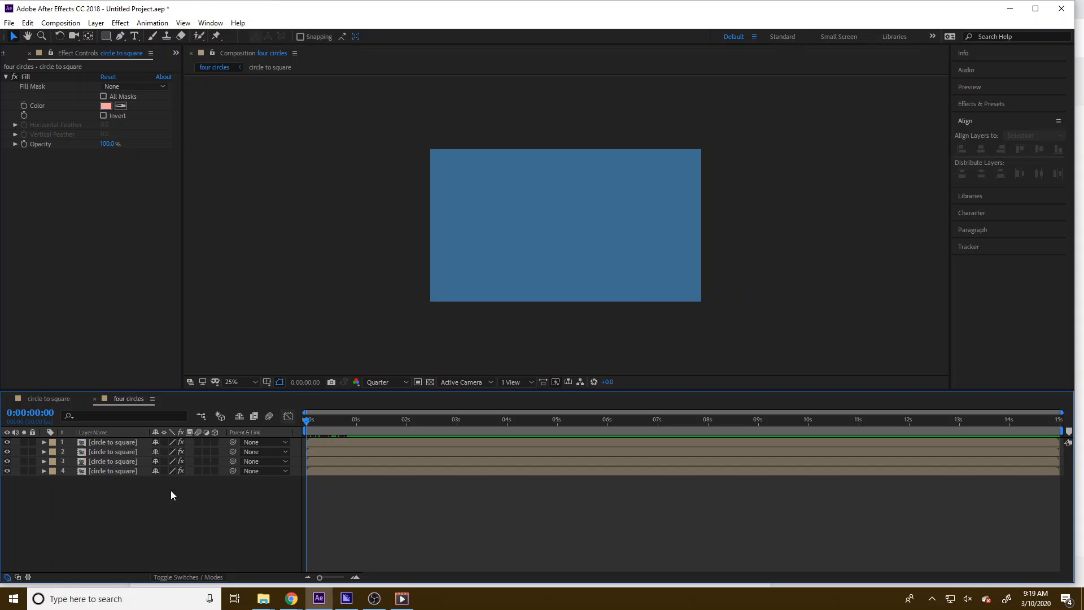
mouse_move(308, 421)
mouse_down()
mouse_move(357, 422)
mouse_move(325, 427)
mouse_up()
click(355, 578)
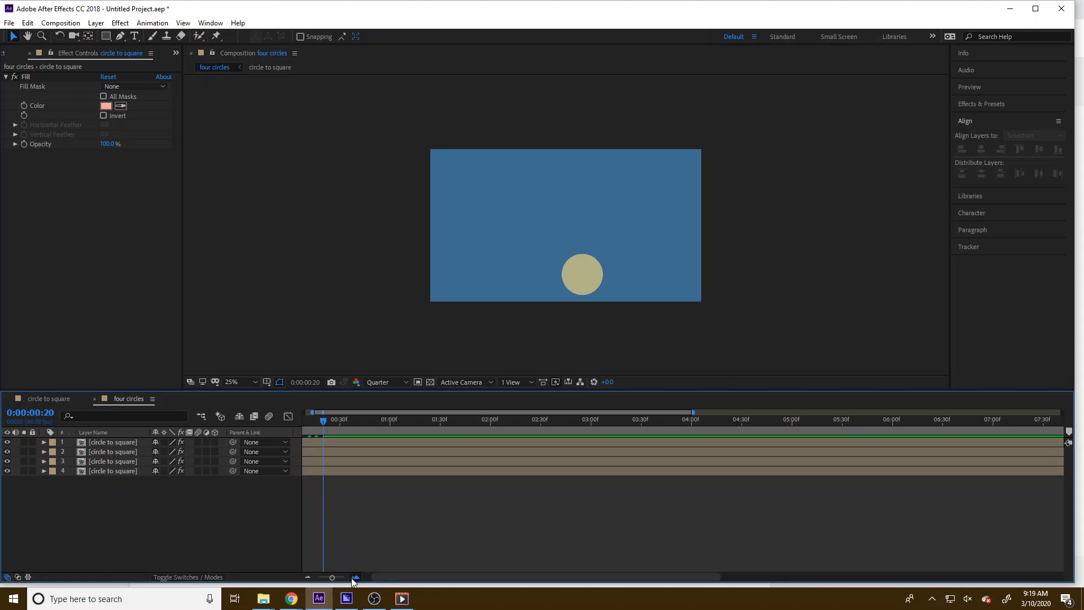
Show Rotation for all four layers and rotate the second, third and fourth layers to 90°, 180° and 270°
click(120, 448)
shift+click(113, 471)
key(r)
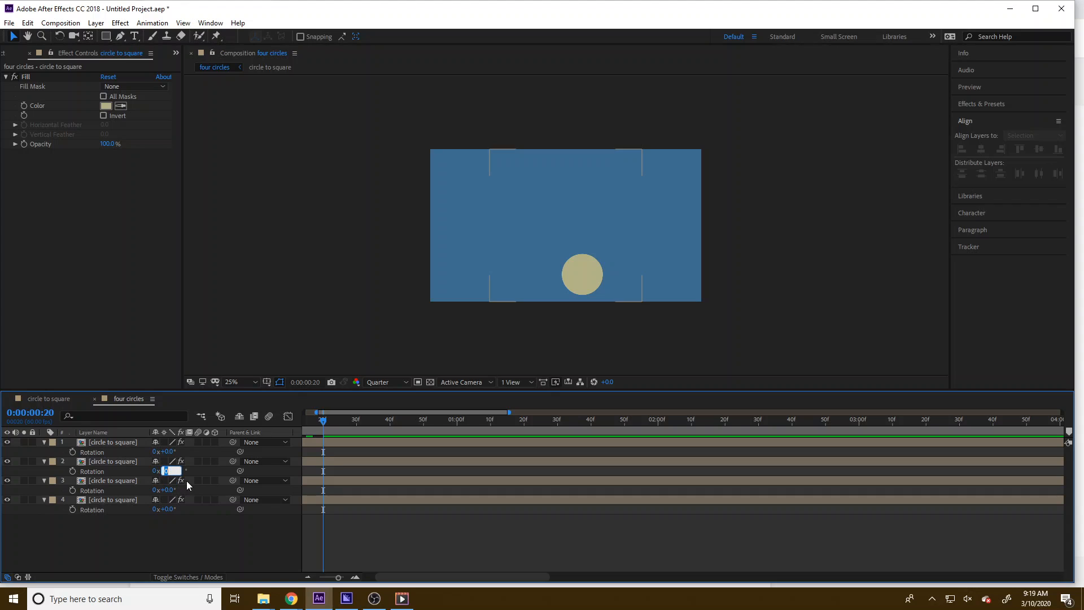
key(Return)
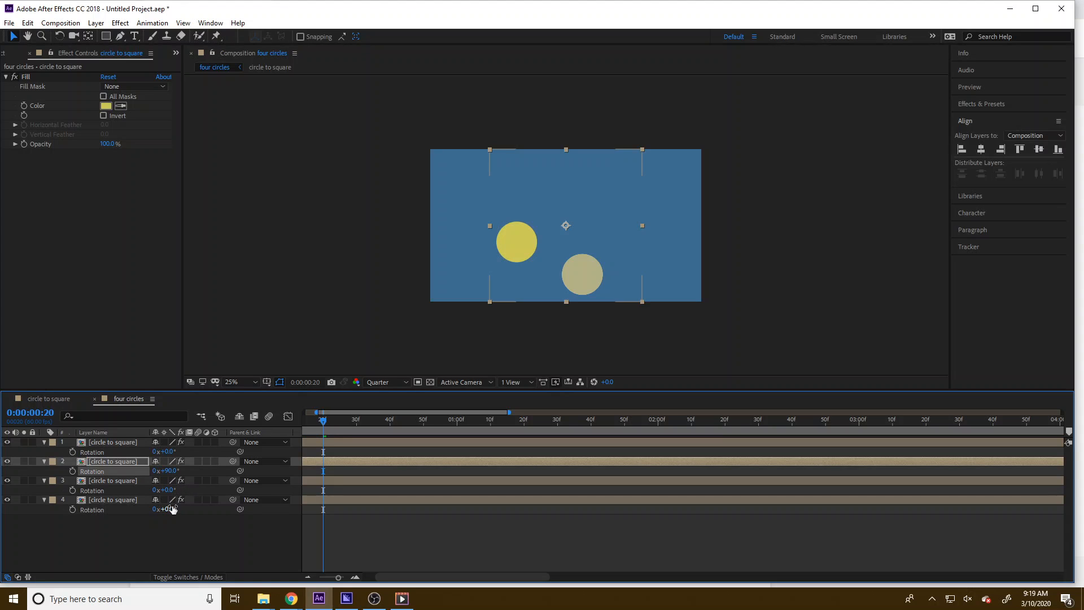
key(Return)
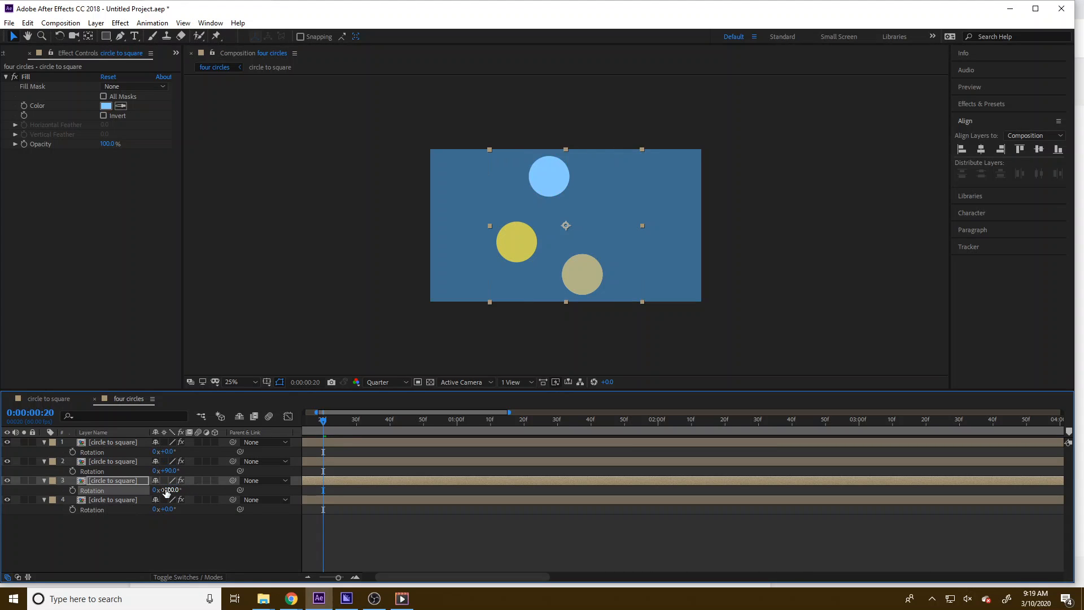
click(173, 509)
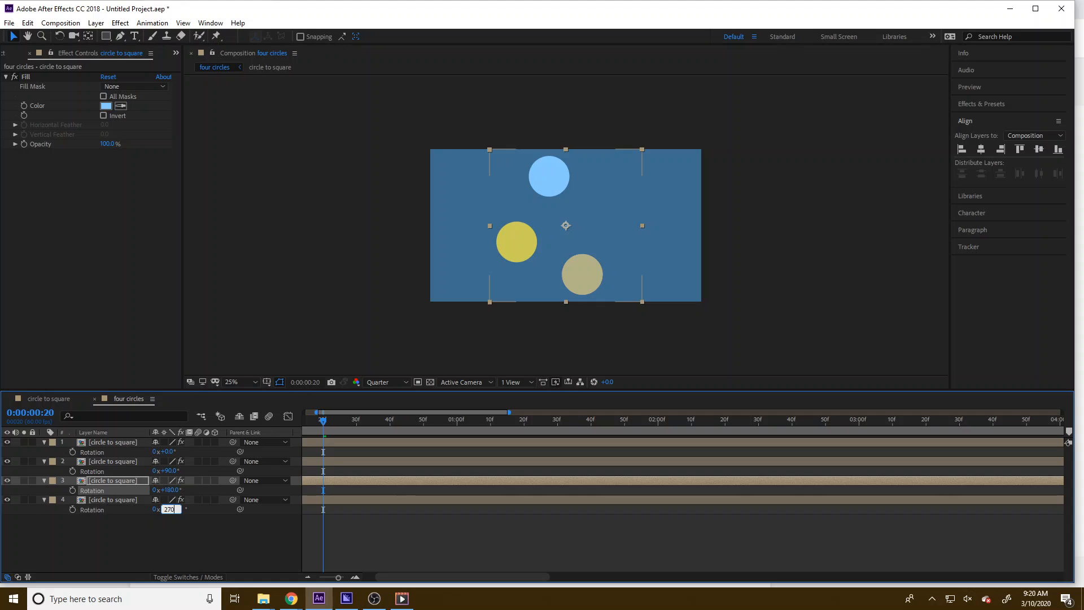
key(Return)
key(Home)
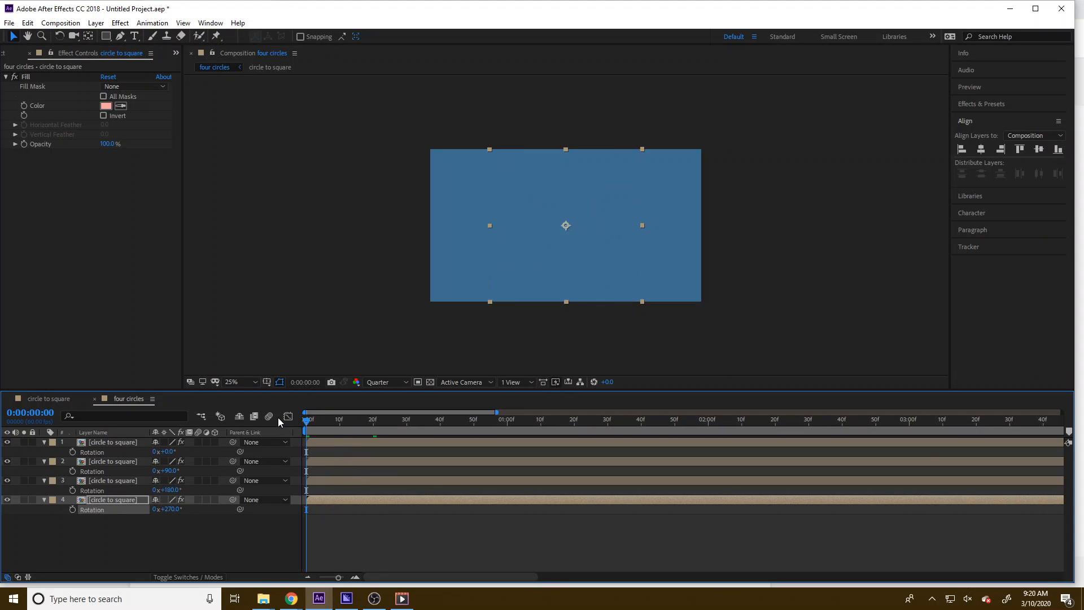
Move to about frame 35, matching the morph's start in circle to square, and add Position keyframes to all four layers
click(355, 577)
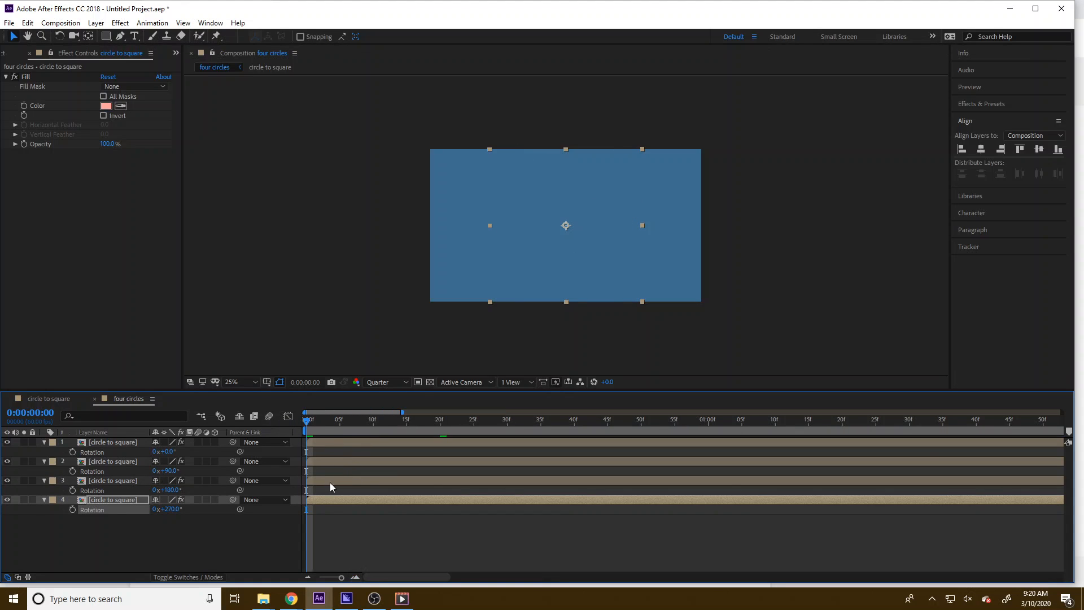
click(320, 420)
drag(320, 420, 567, 447)
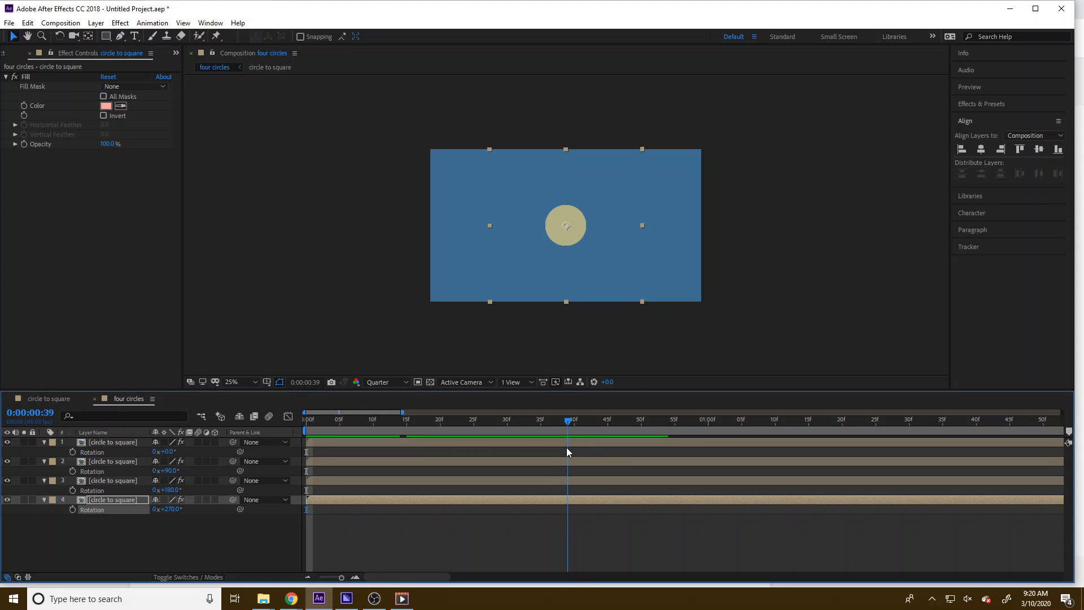
click(23, 399)
drag(437, 421, 423, 420)
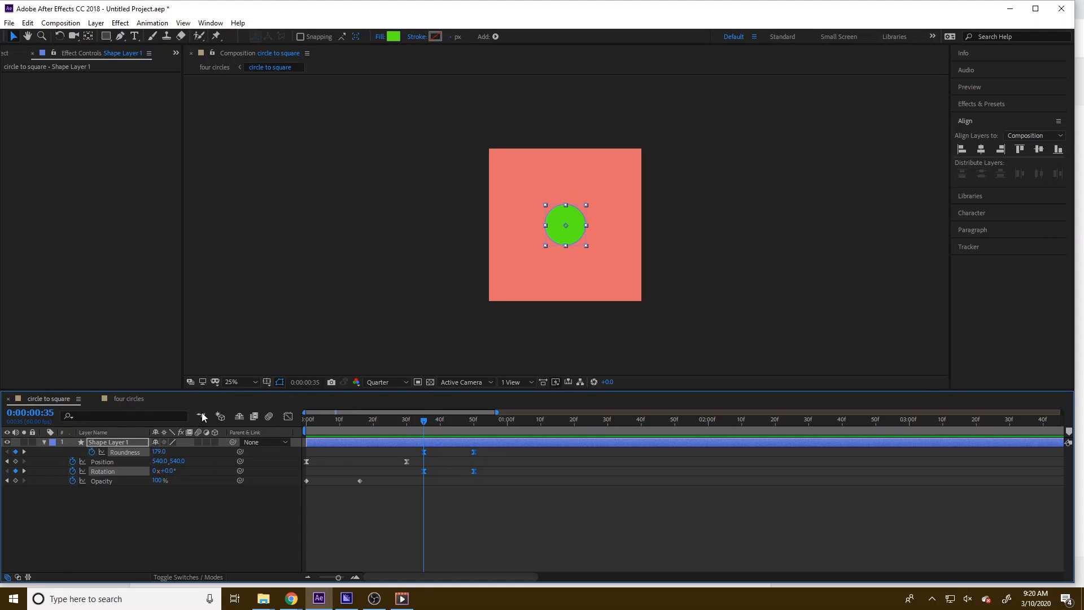
click(129, 399)
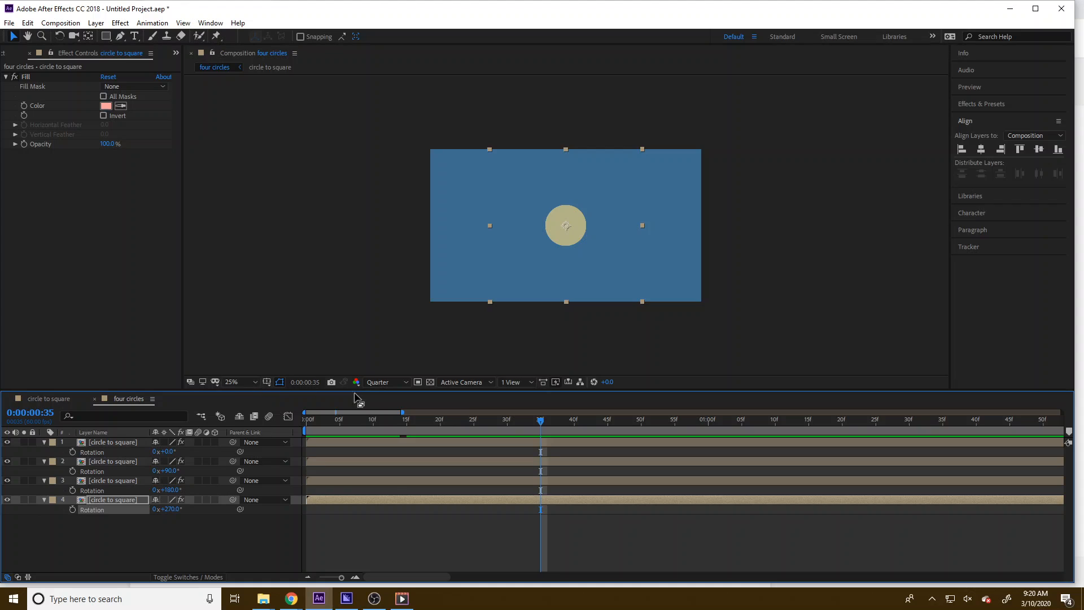
drag(136, 551, 97, 455)
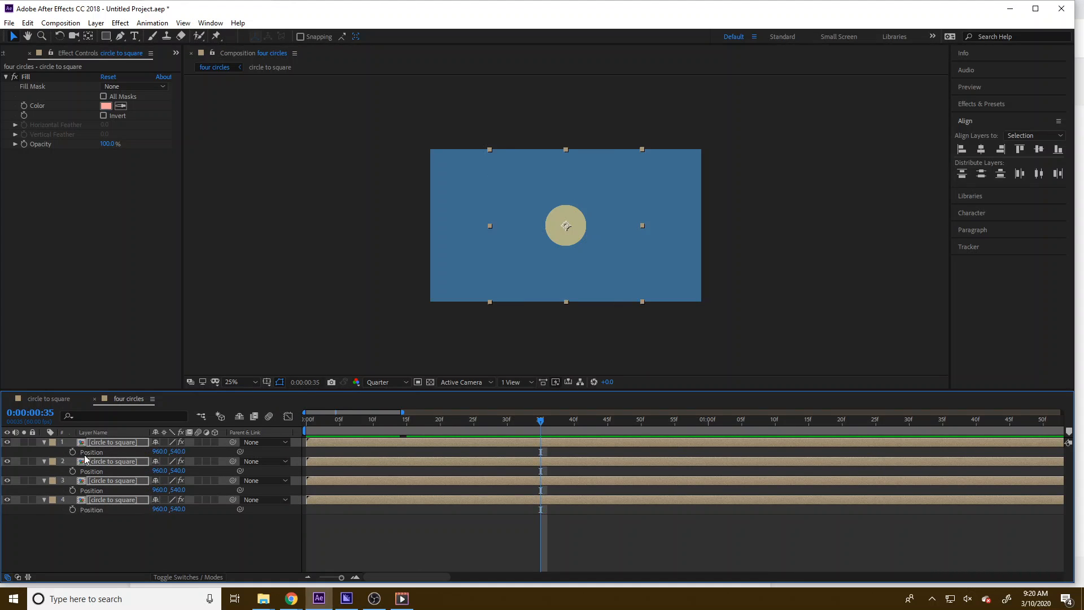
key(alt+shift+p)
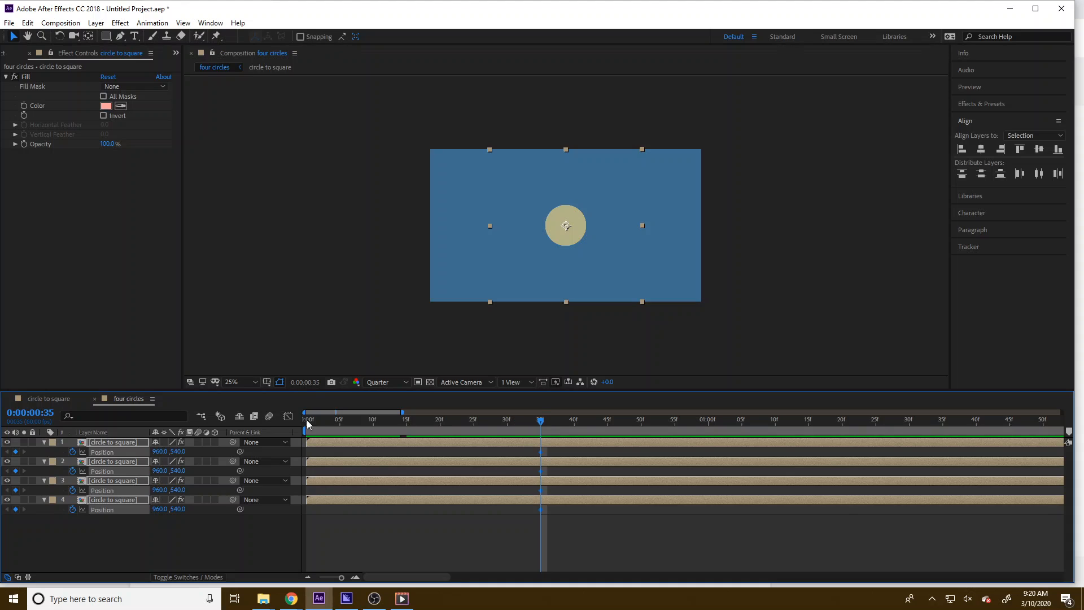
At frame 50, set the first layer's X position to 1100 and the second layer's to 820
click(63, 400)
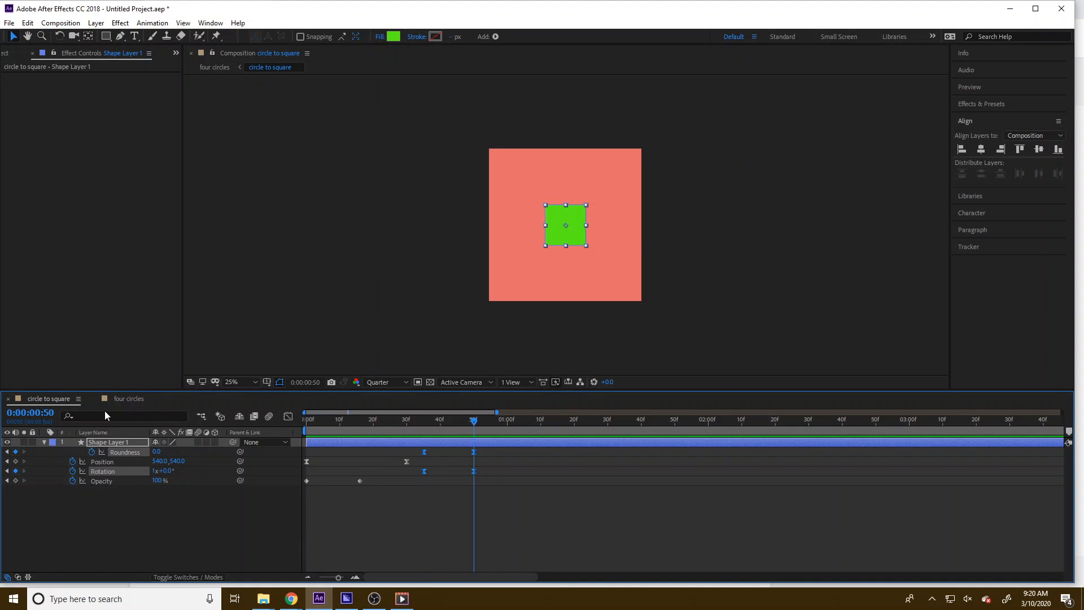
click(134, 400)
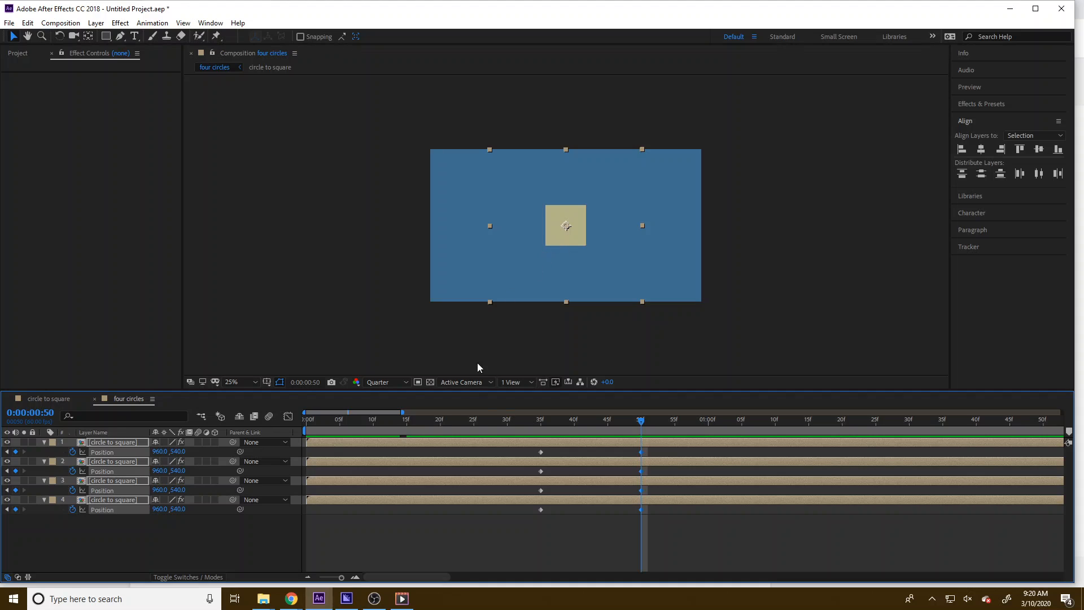
click(176, 533)
click(160, 451)
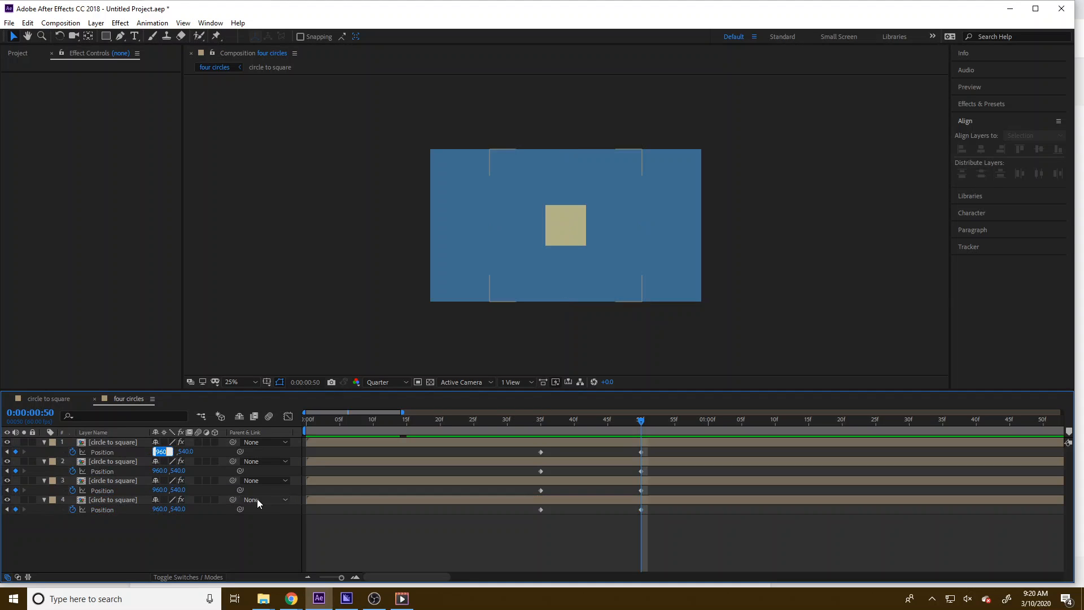
click(171, 451)
text(+140)
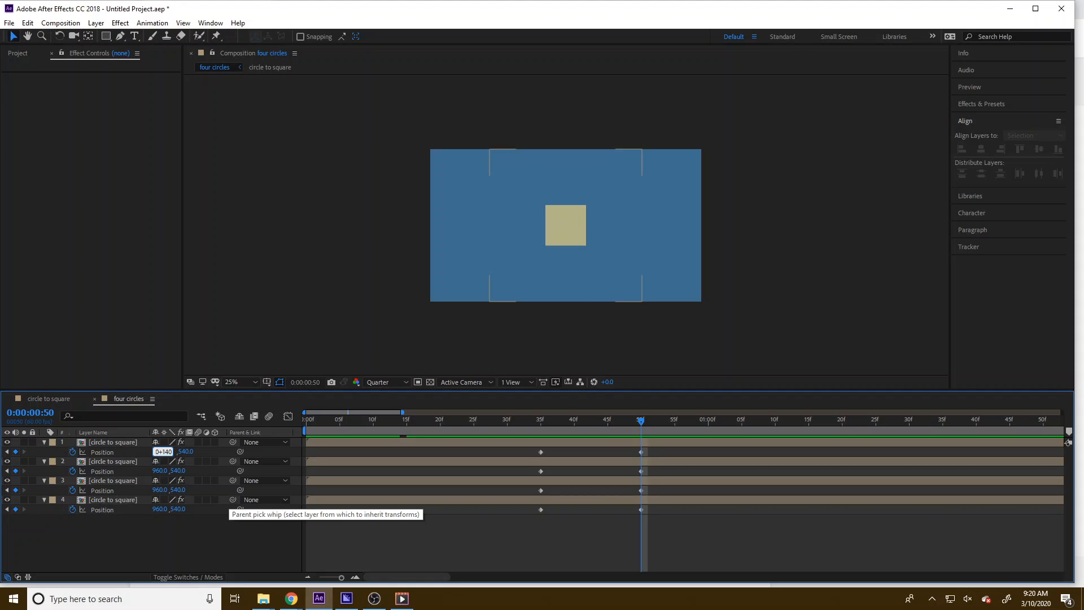
key(Return)
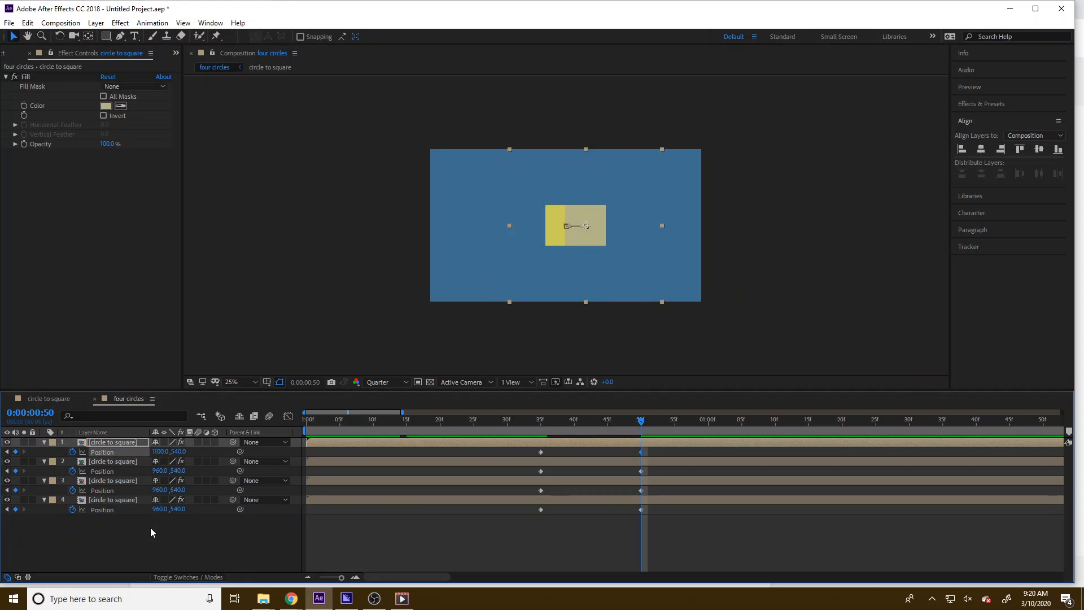
click(158, 470)
key(Right)
text(-14)
text(0)
key(Return)
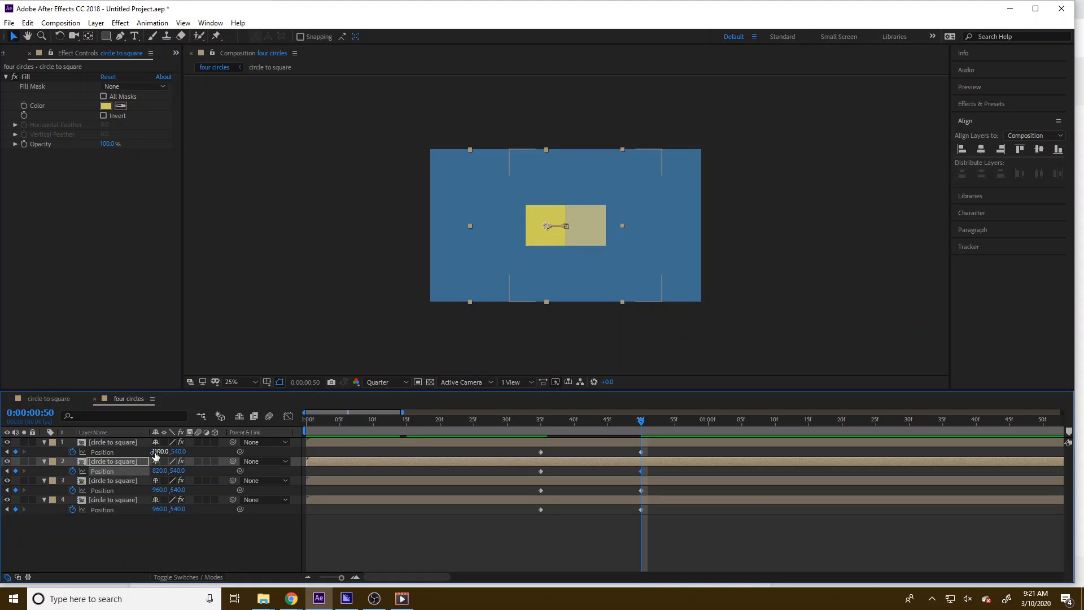
Increase the first and second layers' X positions by 10, to 1110 and 830
click(157, 453)
text(+10)
key(Return)
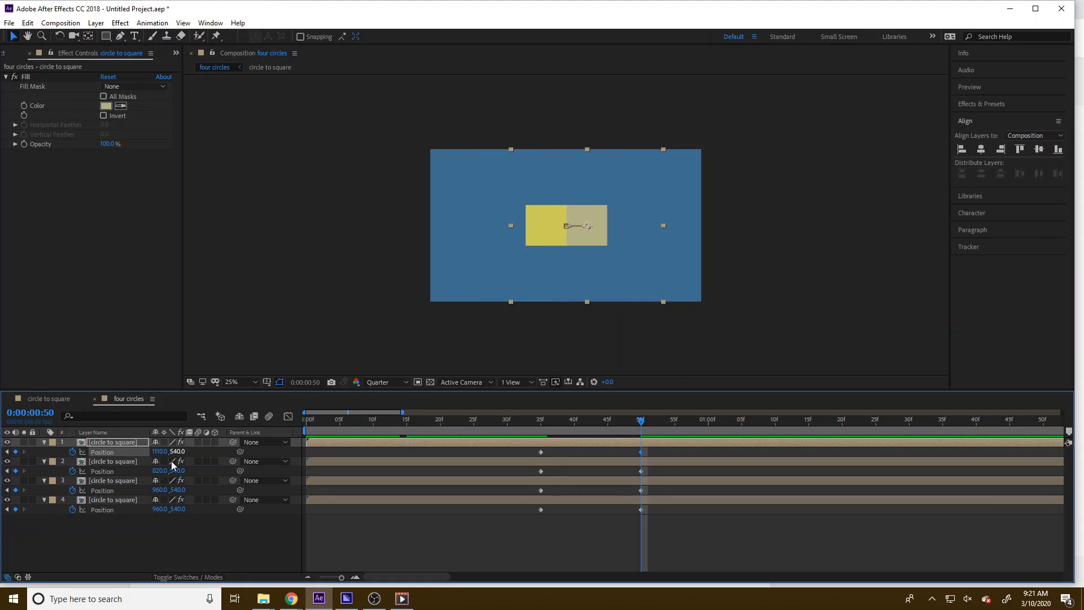
click(161, 471)
key(Right)
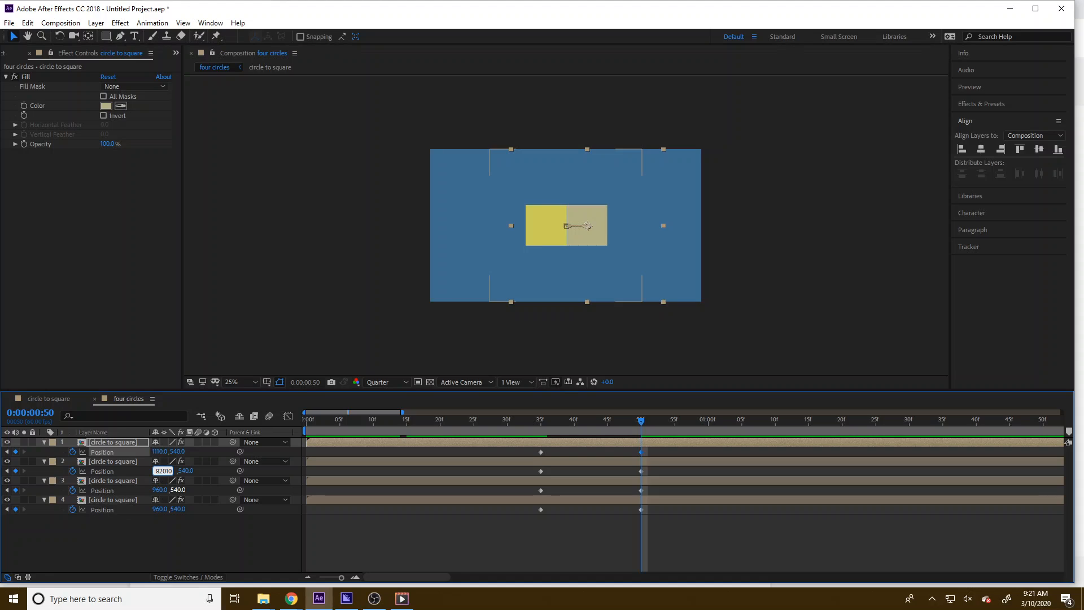
text(+10)
key(Return)
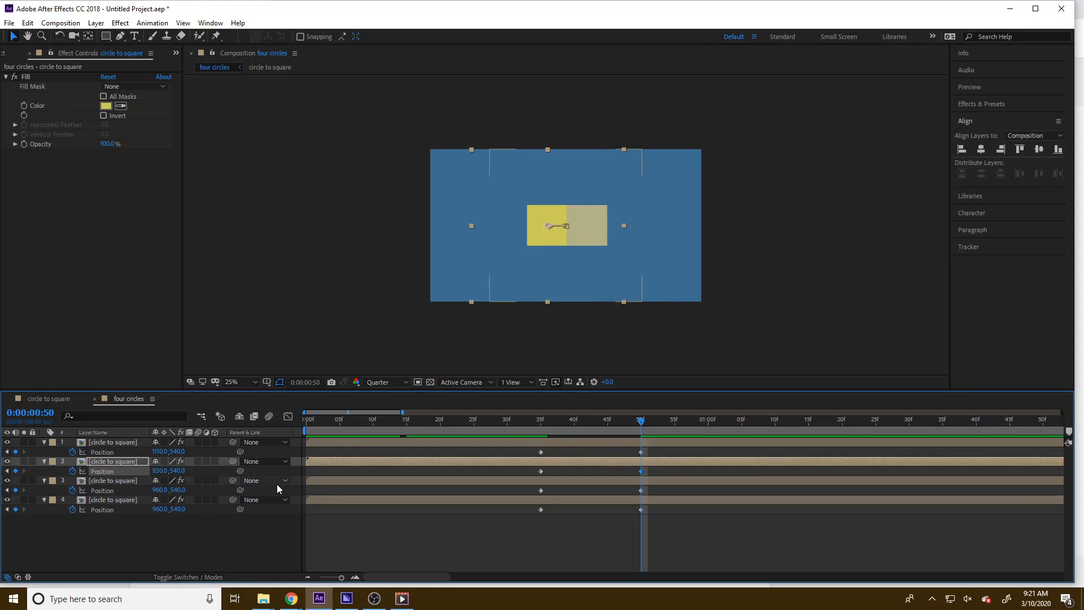
Set the third layer's X position to 1110 and the fourth layer's to 810
click(160, 491)
text(+1)
key(Return)
click(163, 510)
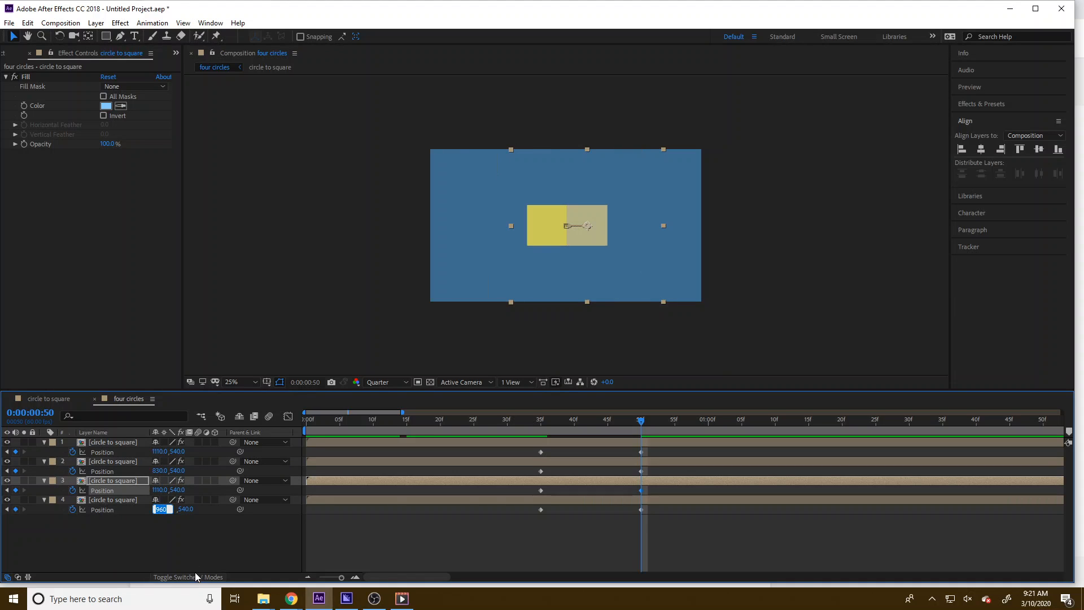
text(960-1)
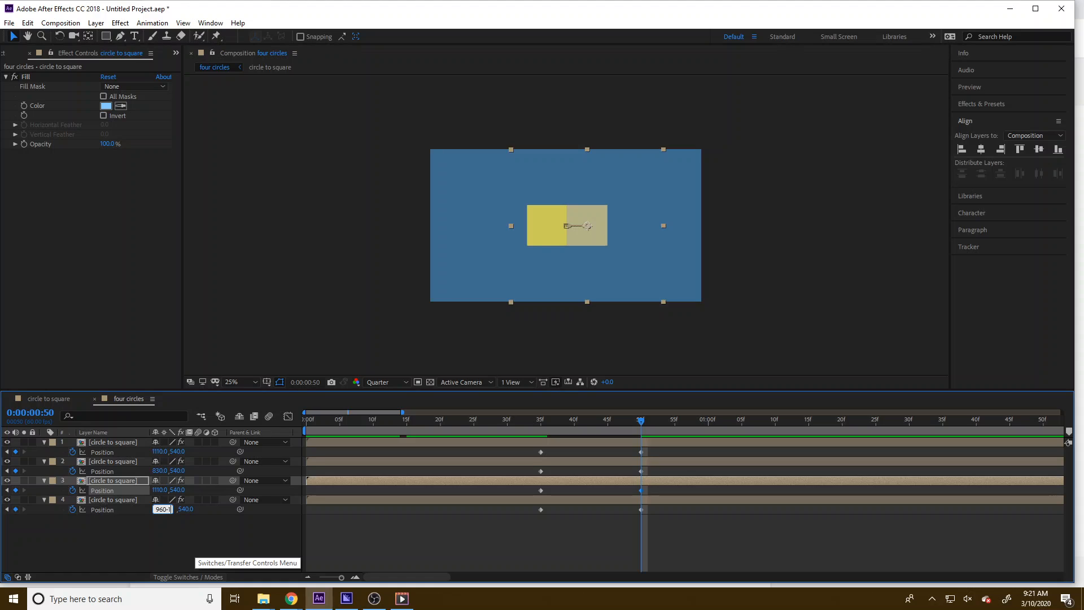
text(50)
key(Return)
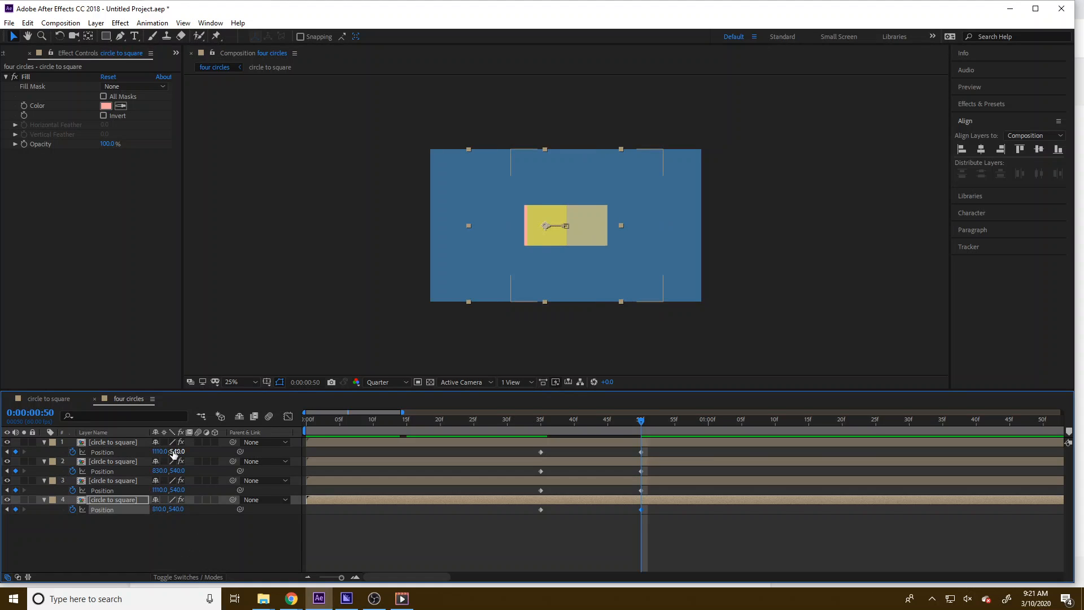
Set the first layer's Y position to 690 and the second layer's to 390
click(174, 452)
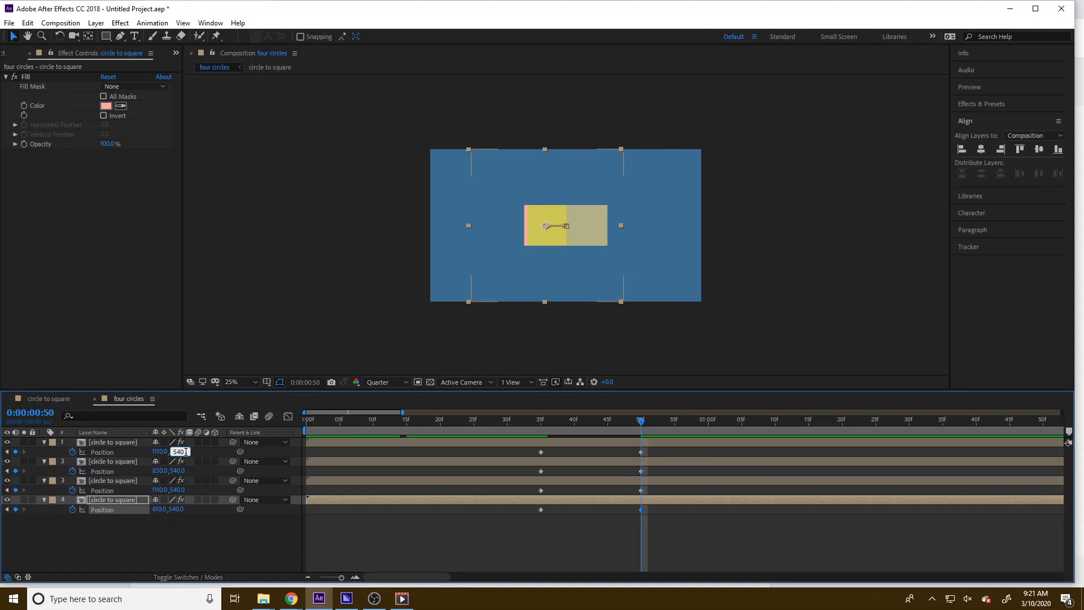
text(540+150)
key(Return)
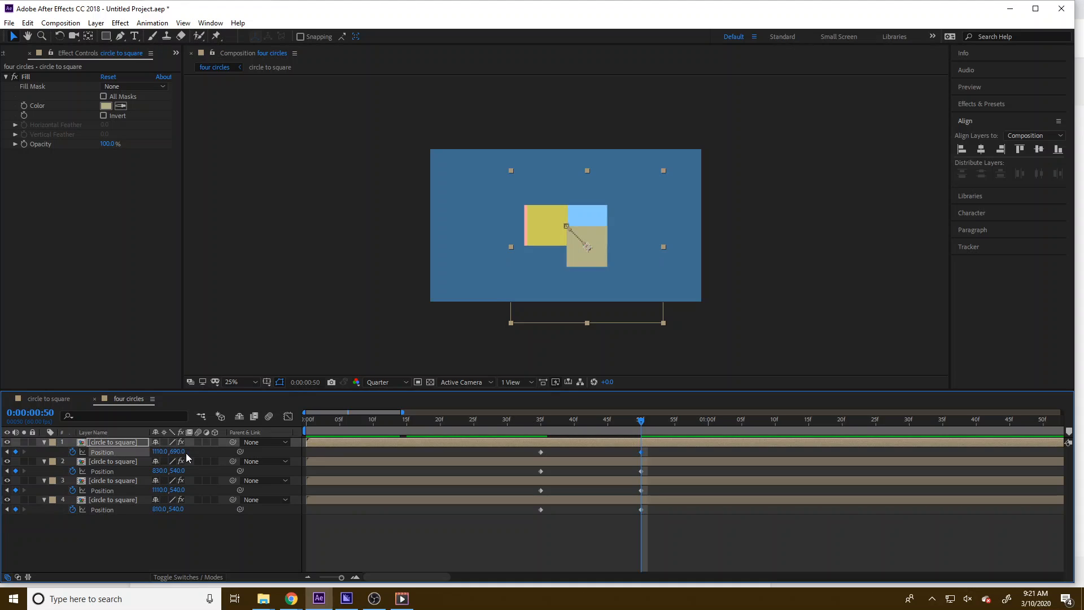
click(176, 472)
text(540-1)
text(50)
key(Return)
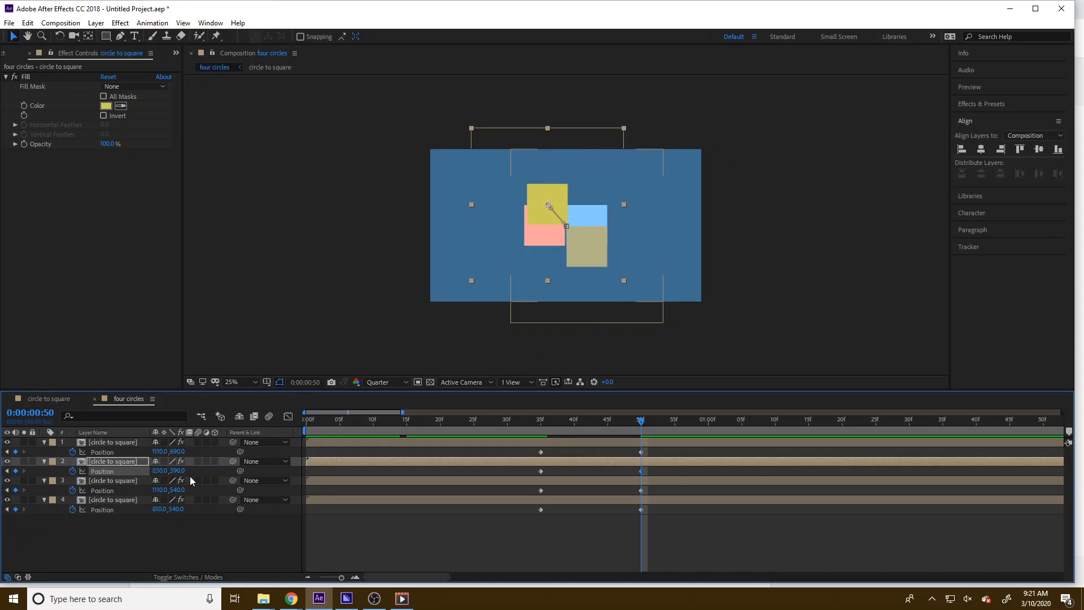
Set the third layer's Y position to 390 and the fourth layer's to 690
click(180, 490)
key(Return)
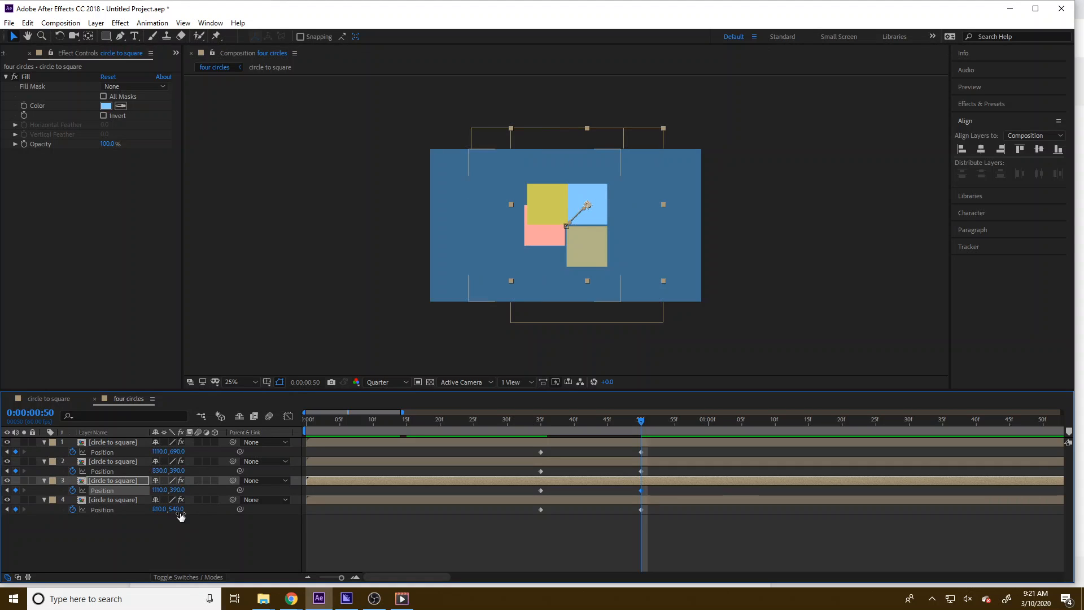
click(178, 510)
text(+150)
key(Return)
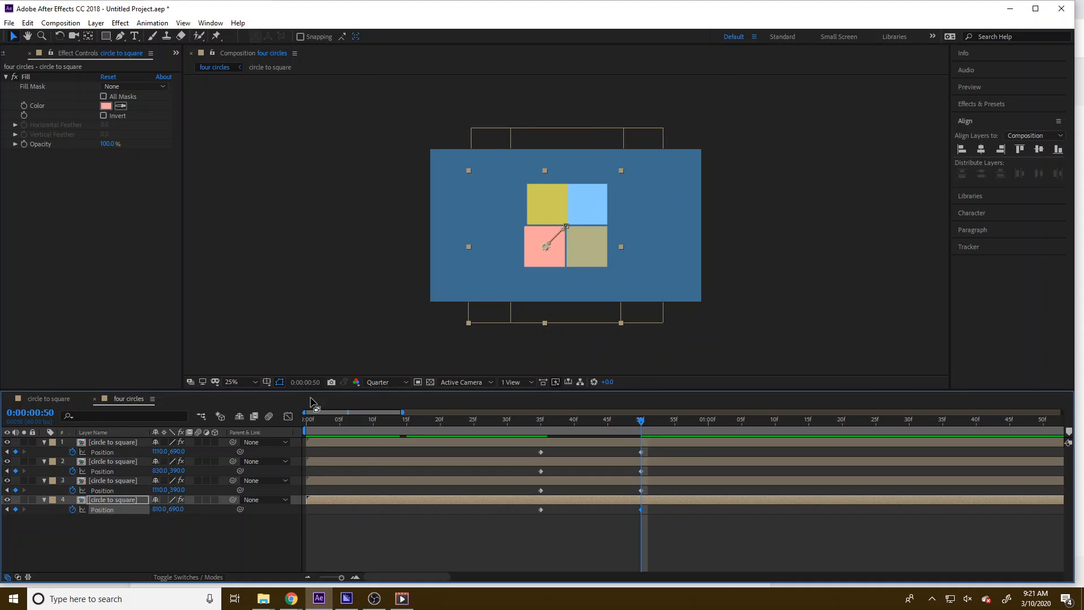
Check the second layer's keyframes, set its X position to 810, and scrub to preview
click(114, 463)
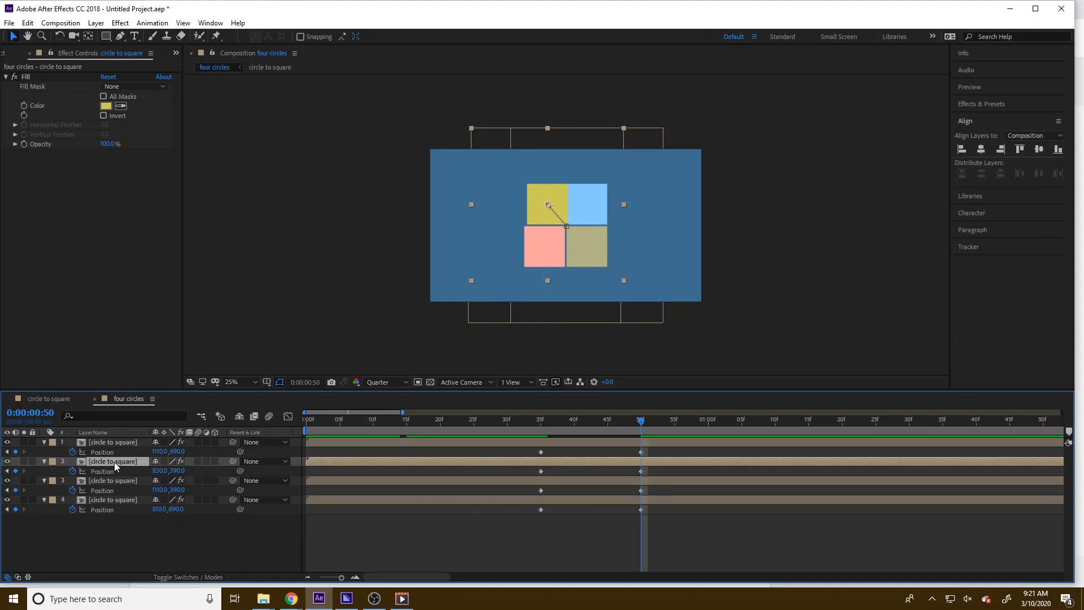
click(7, 471)
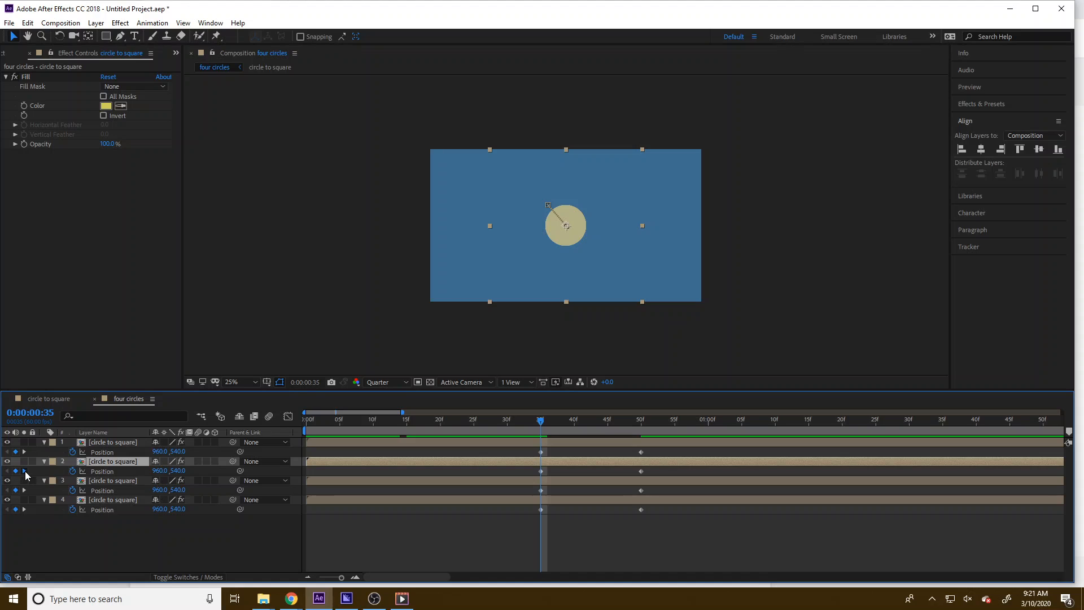
click(24, 471)
click(7, 461)
click(6, 461)
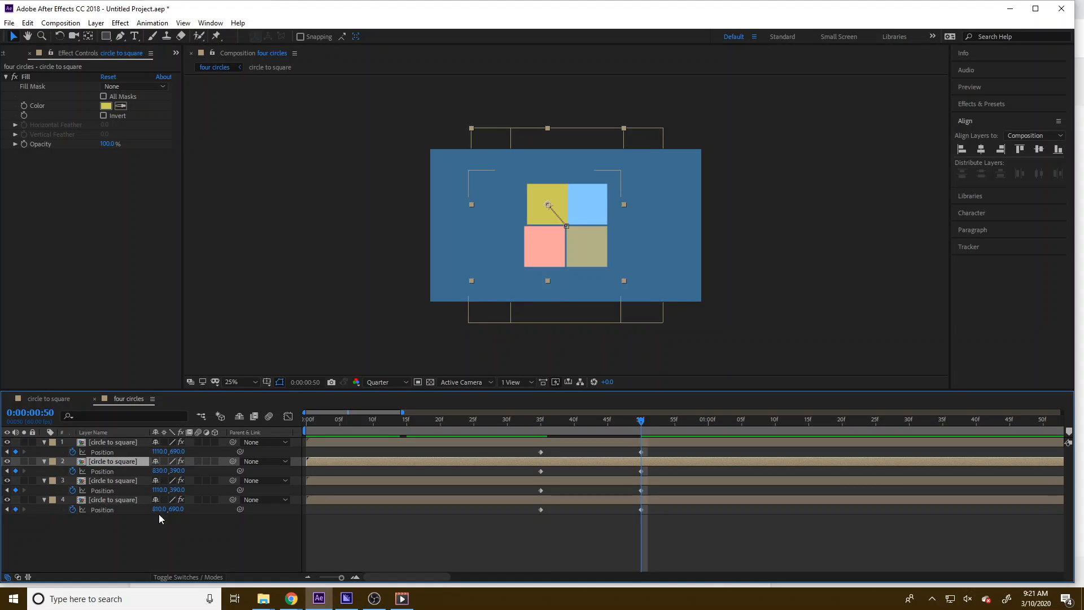
click(161, 471)
text(810)
key(Return)
drag(524, 429, 574, 429)
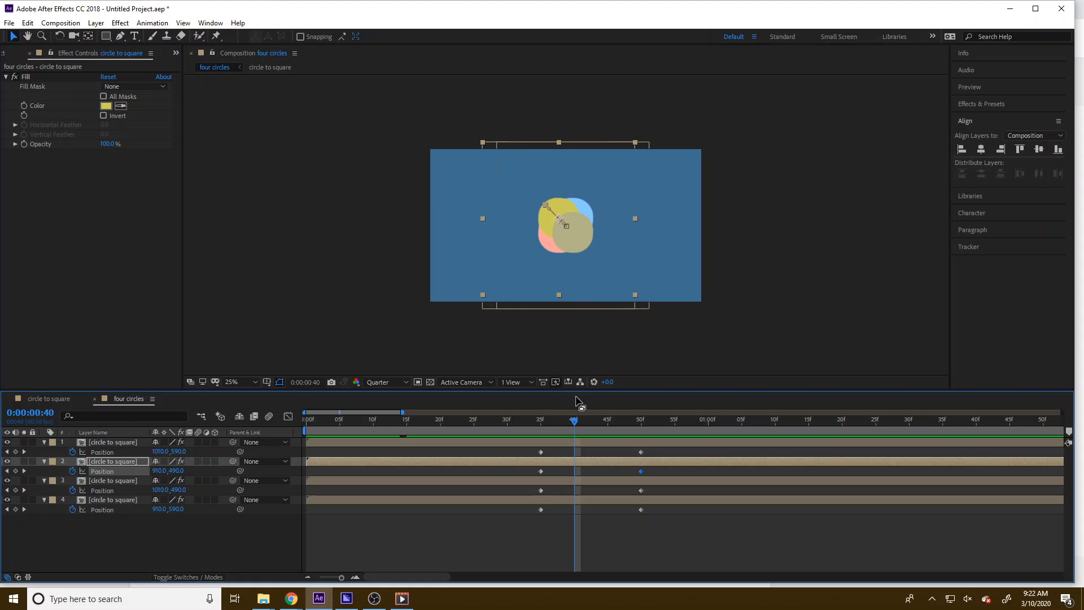
Scrub through the four circles timeline to preview the rotating, spreading squares
mouse_move(575, 422)
mouse_down()
mouse_move(563, 423)
mouse_move(655, 424)
mouse_move(567, 434)
mouse_up()
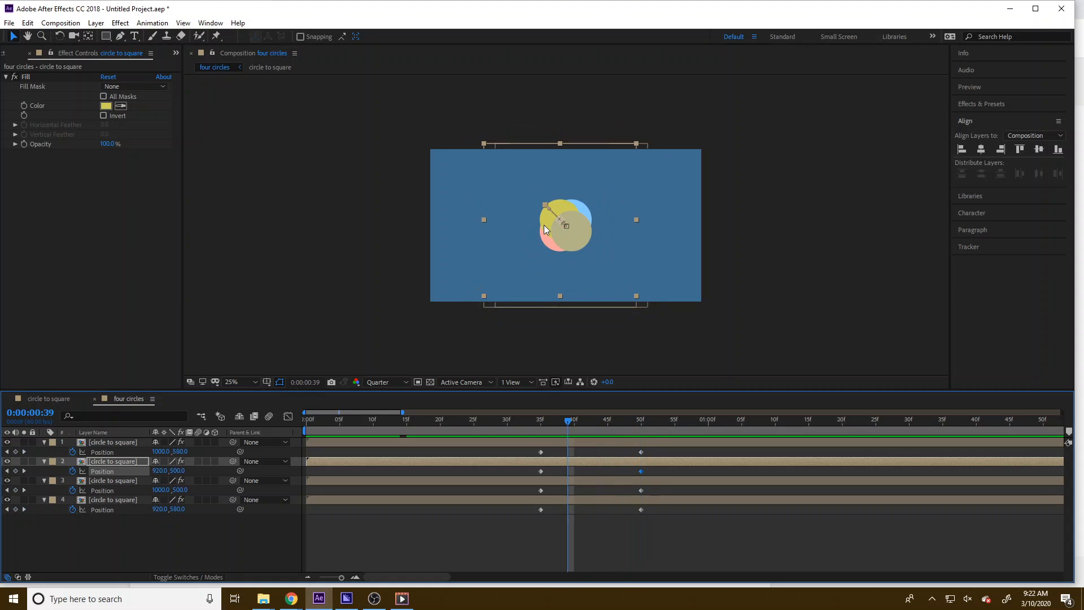
drag(569, 413, 601, 421)
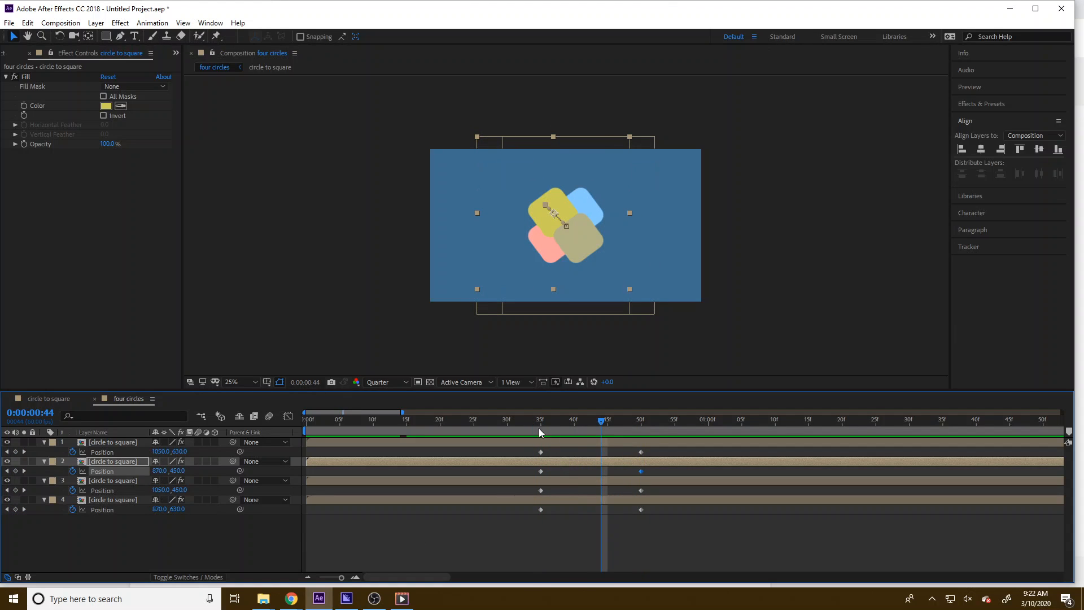
click(103, 542)
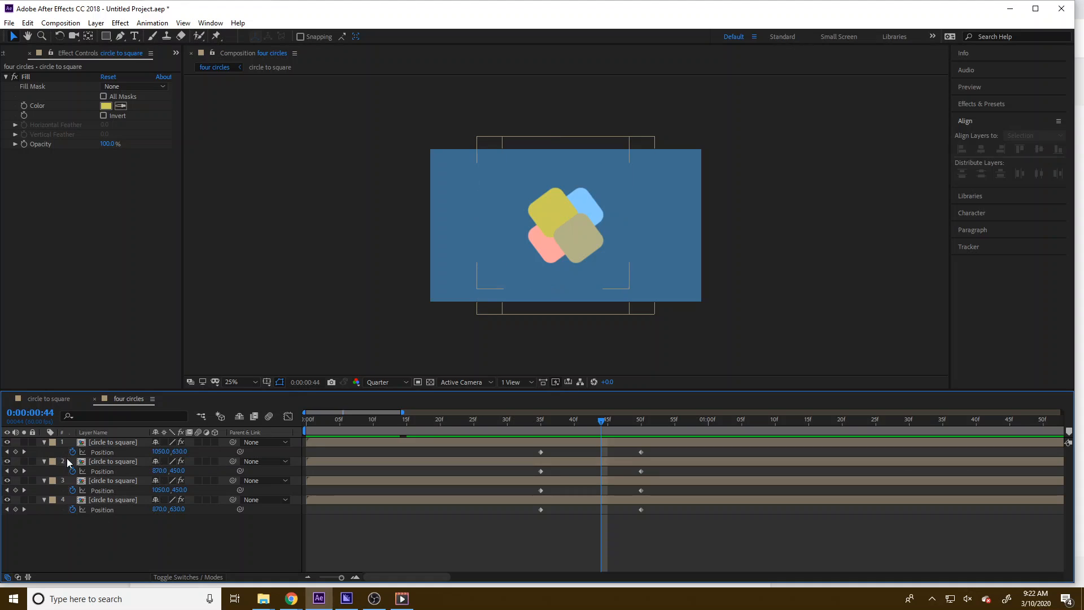
Keyframe the second and fourth layers' Scale at frame 34 and flip them vertically to 100, -100% one frame later
click(7, 462)
click(7, 462)
click(110, 462)
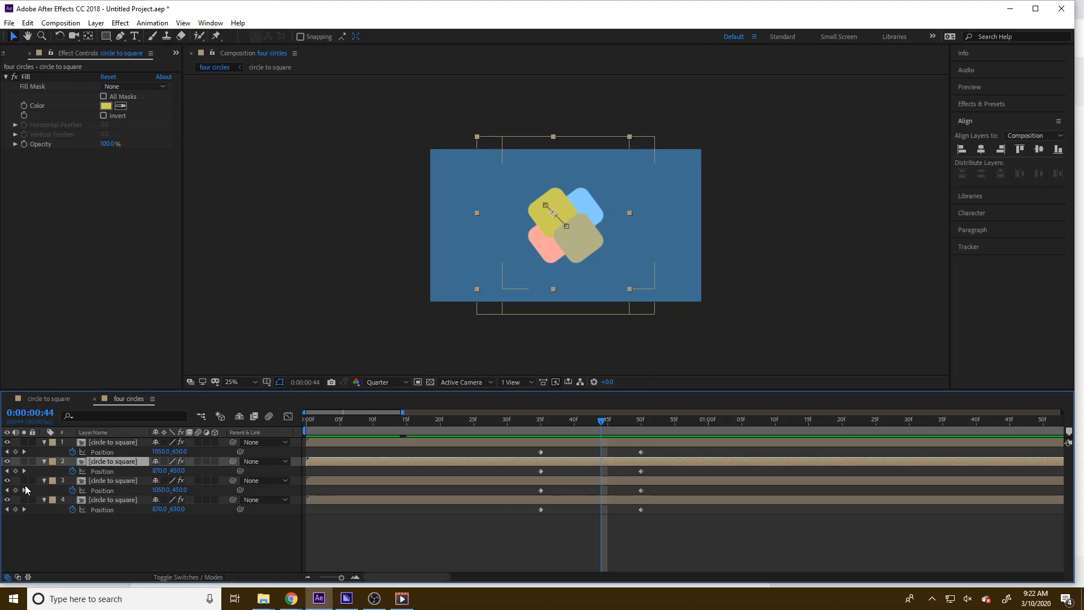
click(7, 481)
click(7, 481)
click(7, 500)
click(7, 500)
ctrl+click(107, 497)
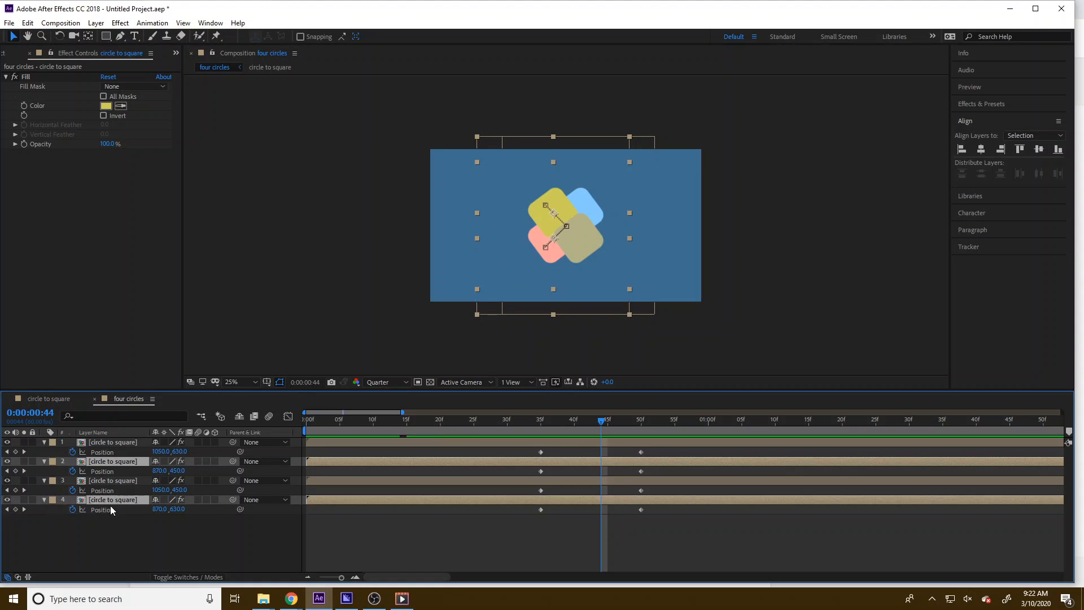
key(s)
drag(602, 421, 533, 425)
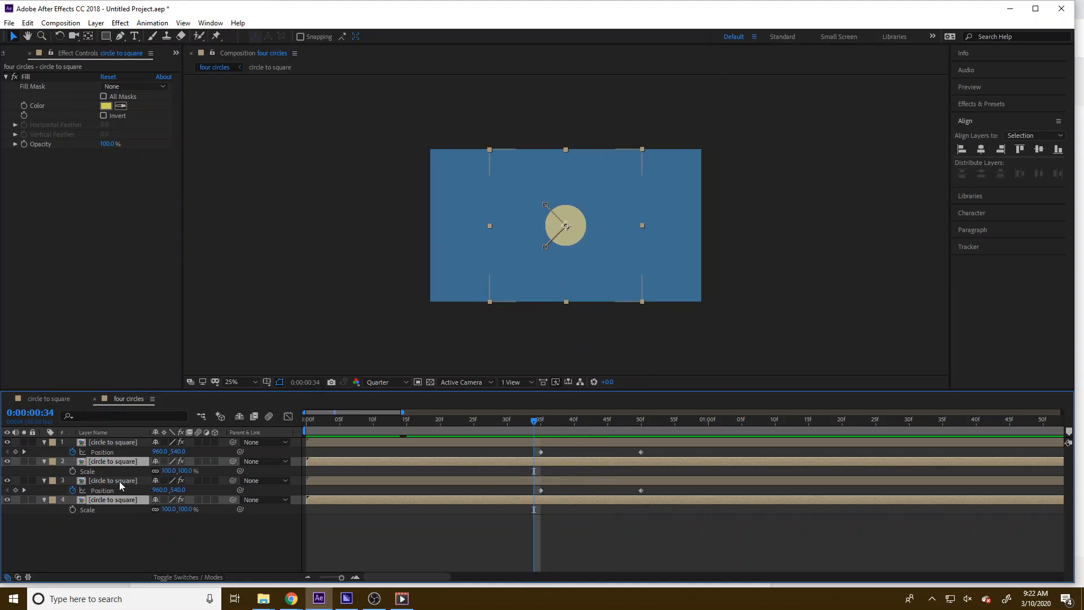
click(72, 472)
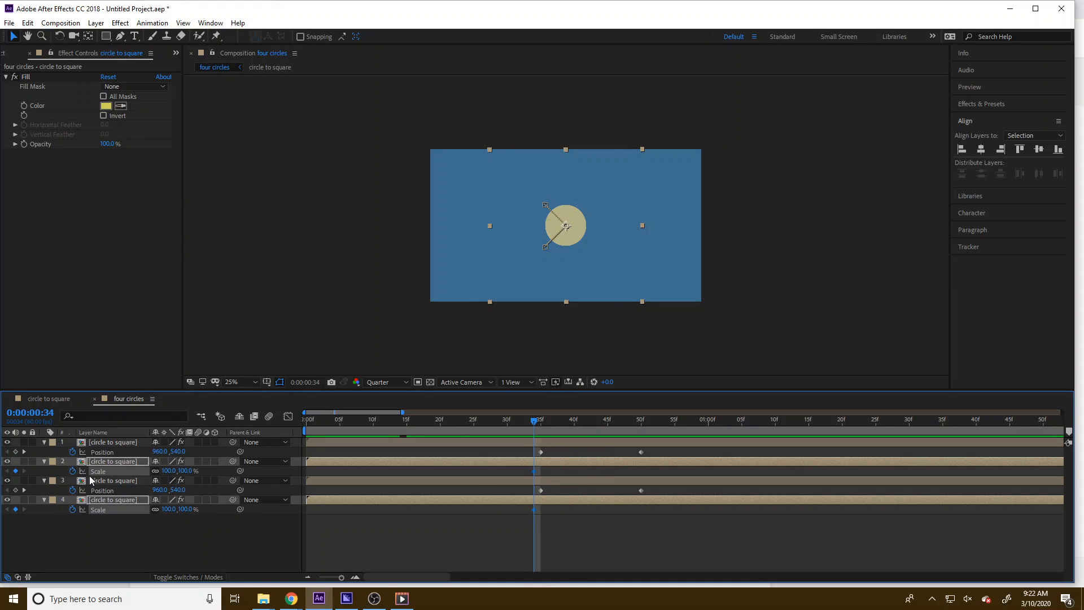
click(24, 452)
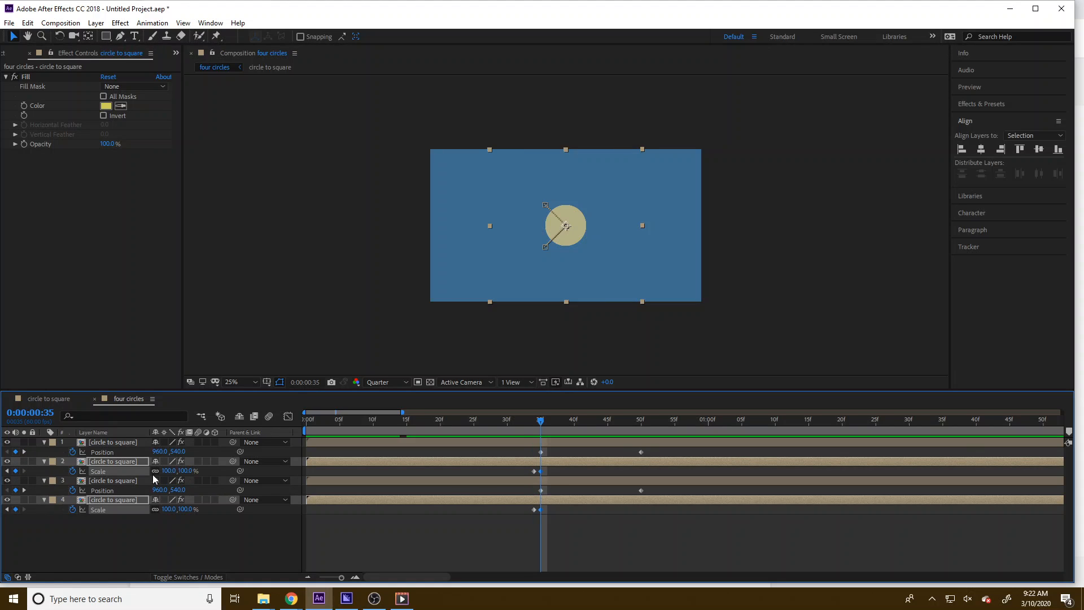
click(186, 471)
text(-100)
key(Return)
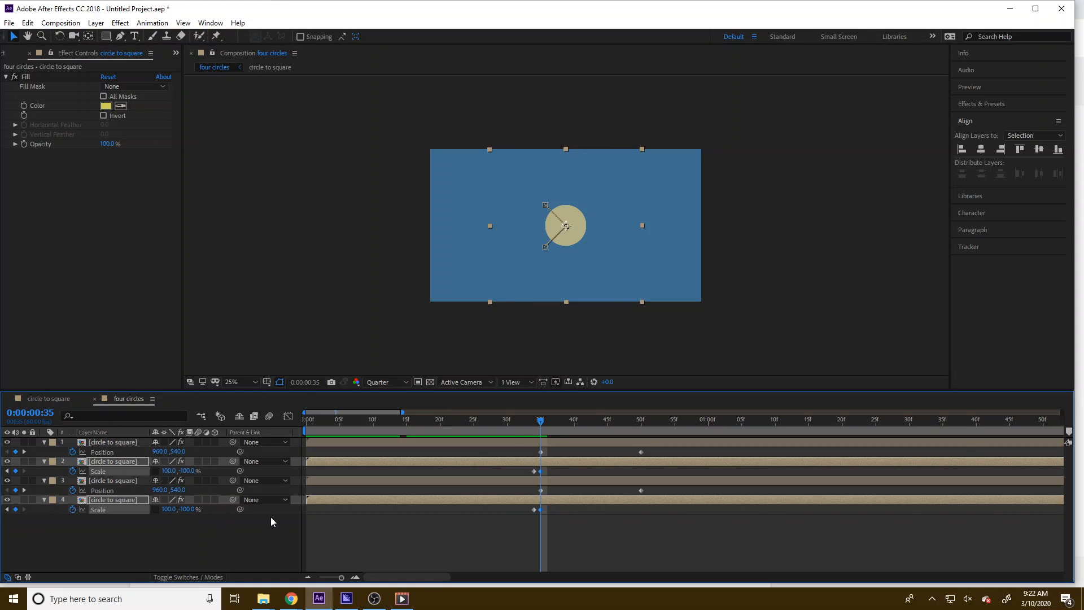
Move to the end of the spread and play back the animation preview
drag(535, 427, 642, 429)
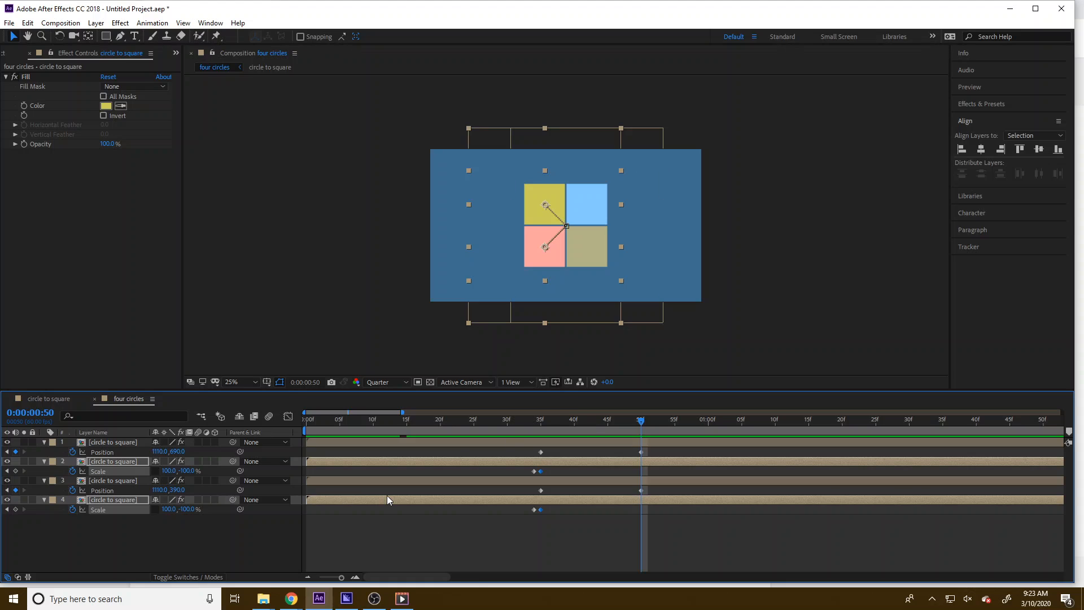
key(space)
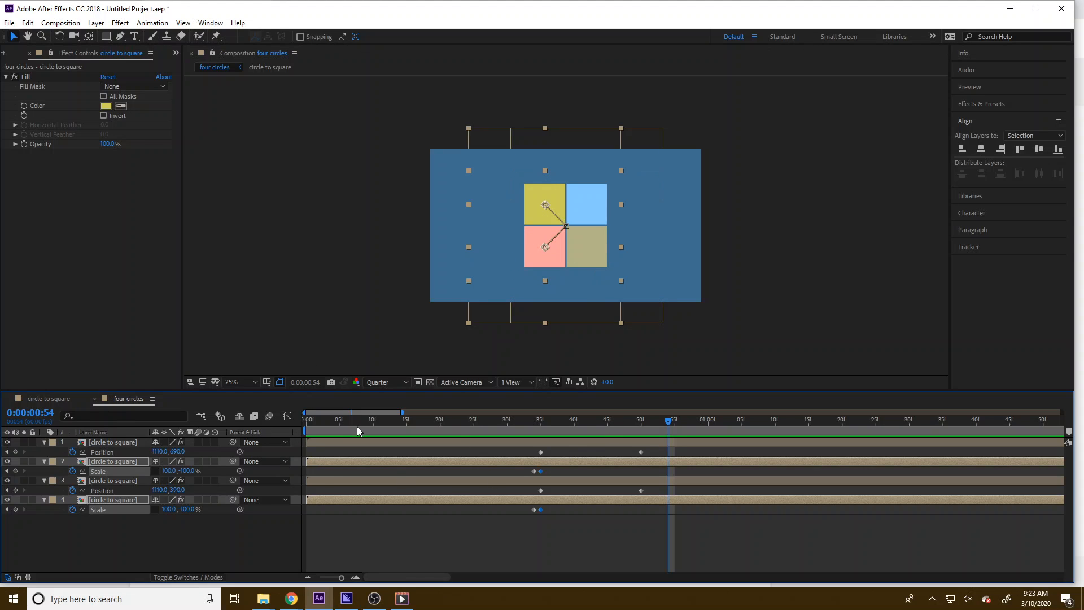
Create a new 1920x1080, 60 fps composition with a deep red background colour
click(38, 289)
click(7, 55)
right_click(35, 235)
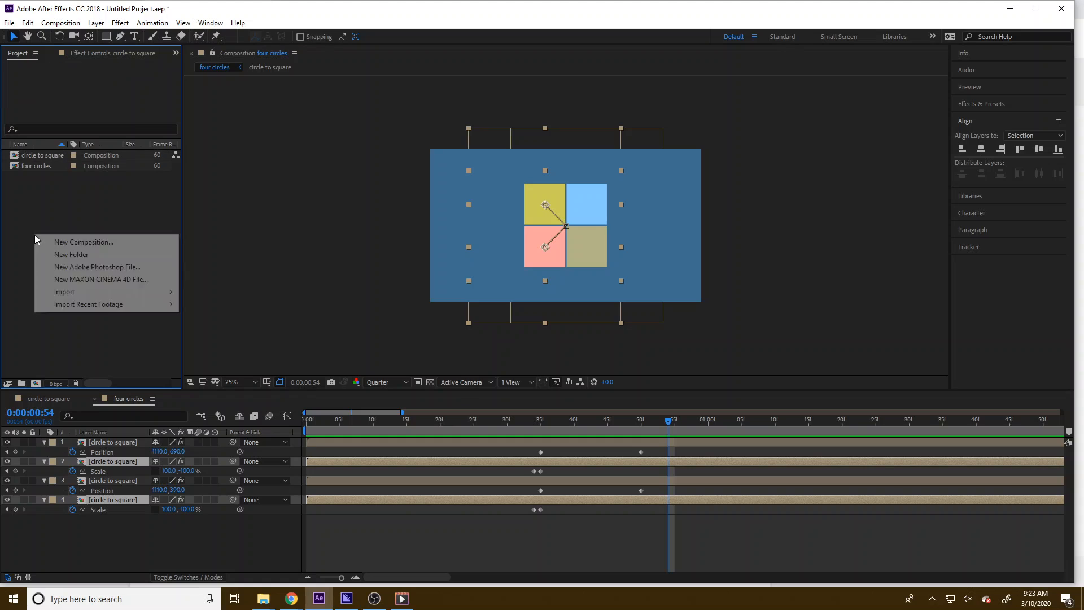
click(51, 239)
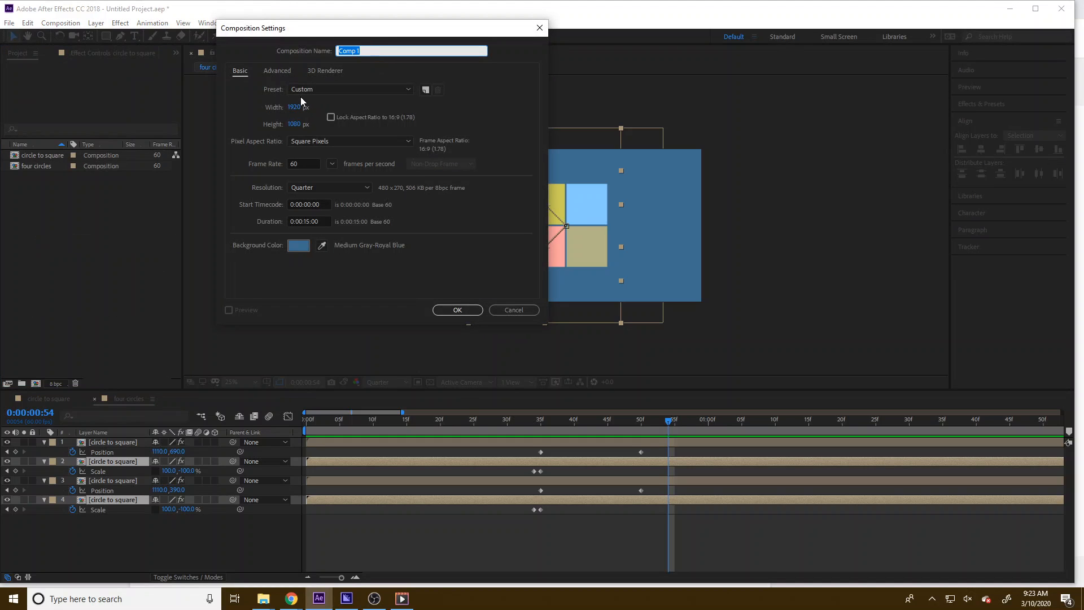
click(299, 246)
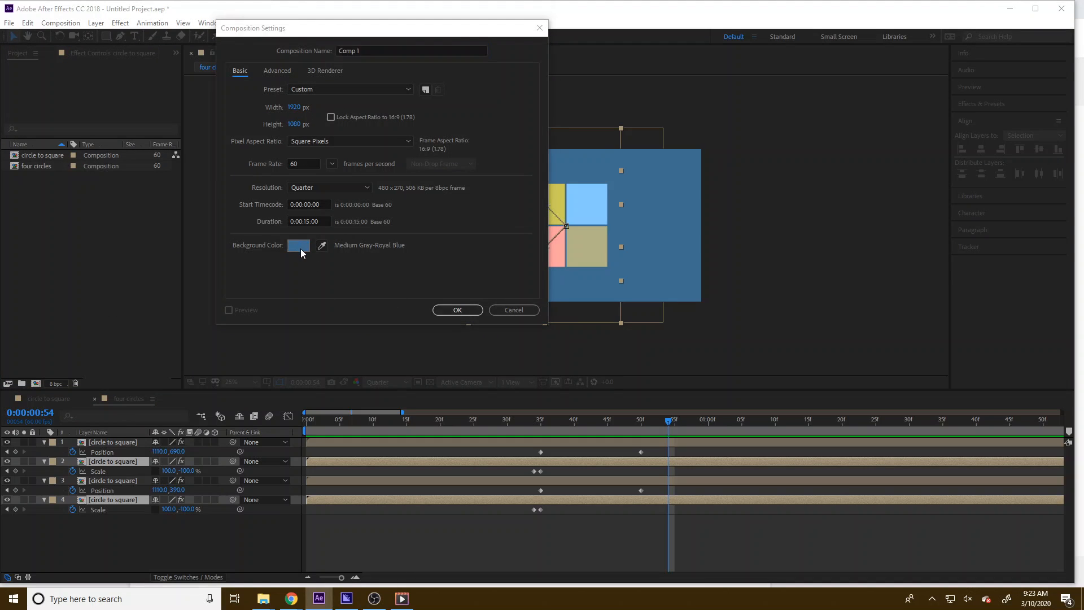
mouse_move(22, 118)
mouse_down()
mouse_move(16, 32)
mouse_move(121, 32)
mouse_up()
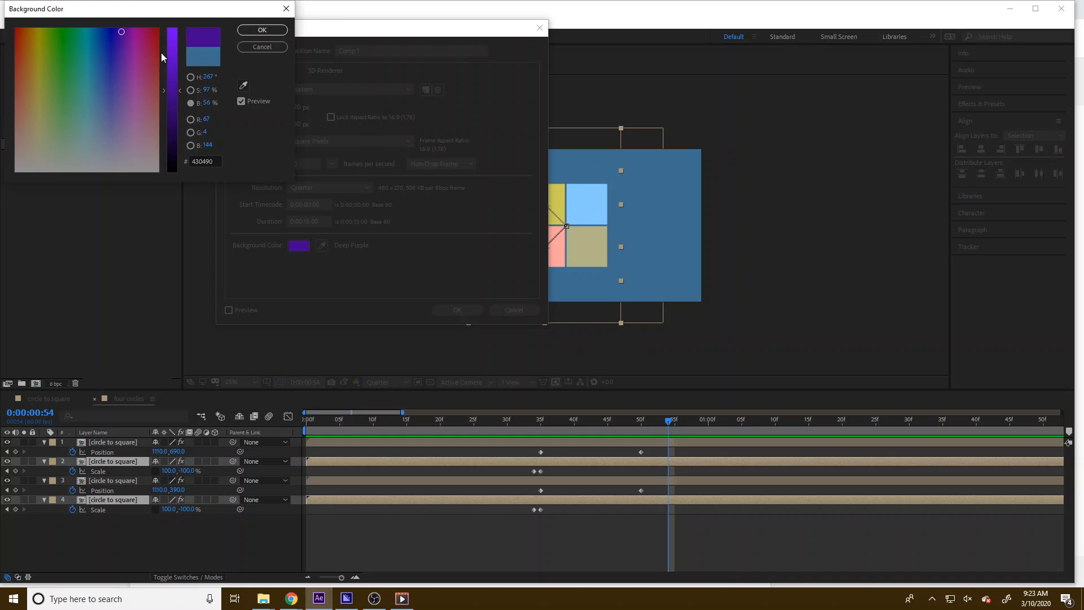
drag(153, 40, 159, 31)
click(266, 31)
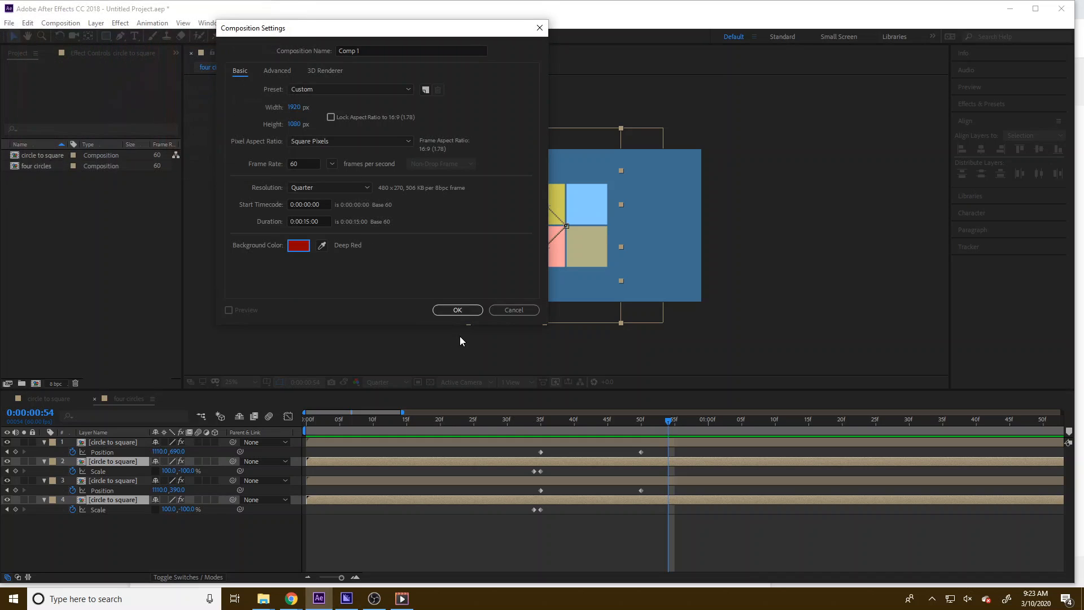
key(Return)
Rename the new composition to final
click(48, 131)
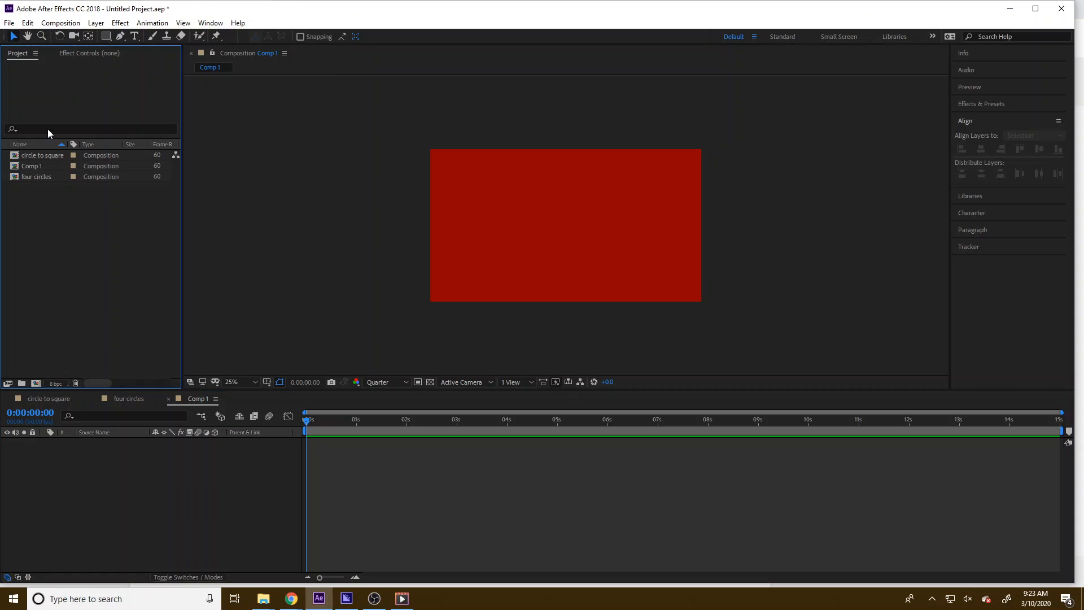
right_click(35, 168)
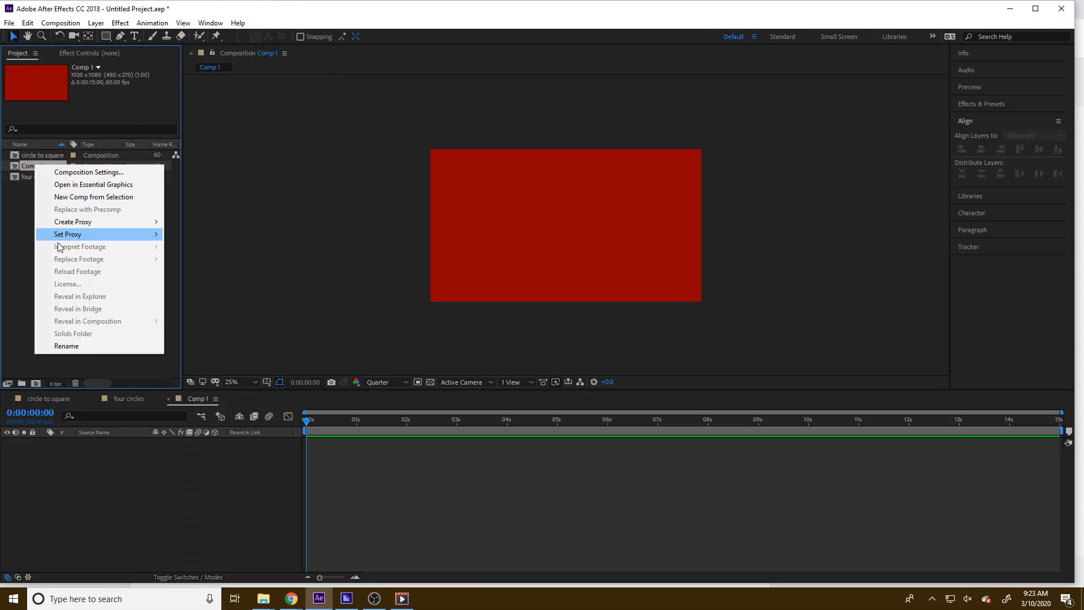
click(86, 345)
key(Return)
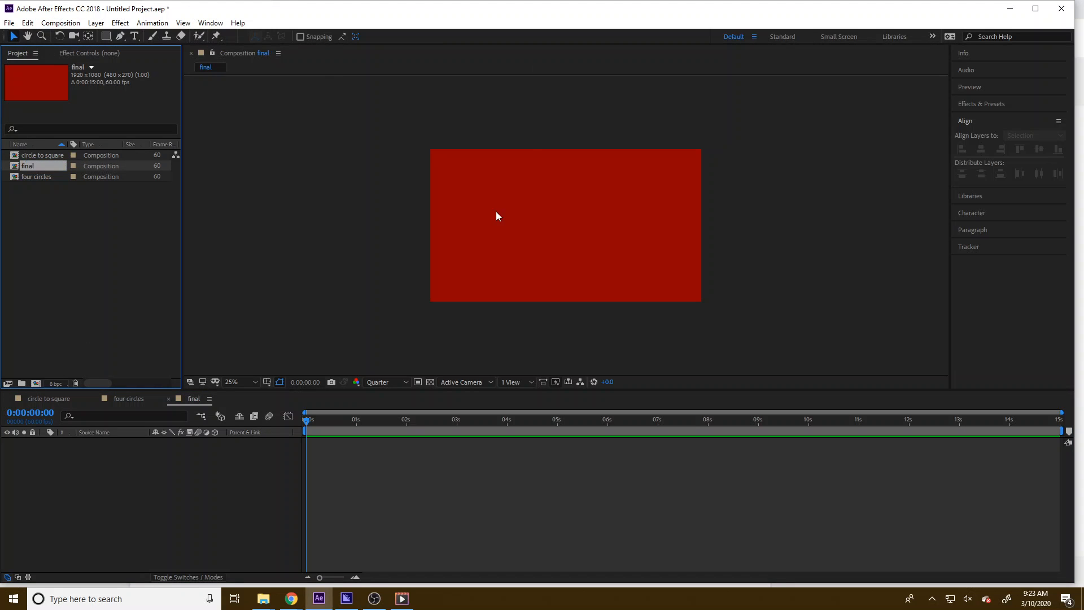
Add a full-frame blue solid layer to the final composition with default settings
click(120, 22)
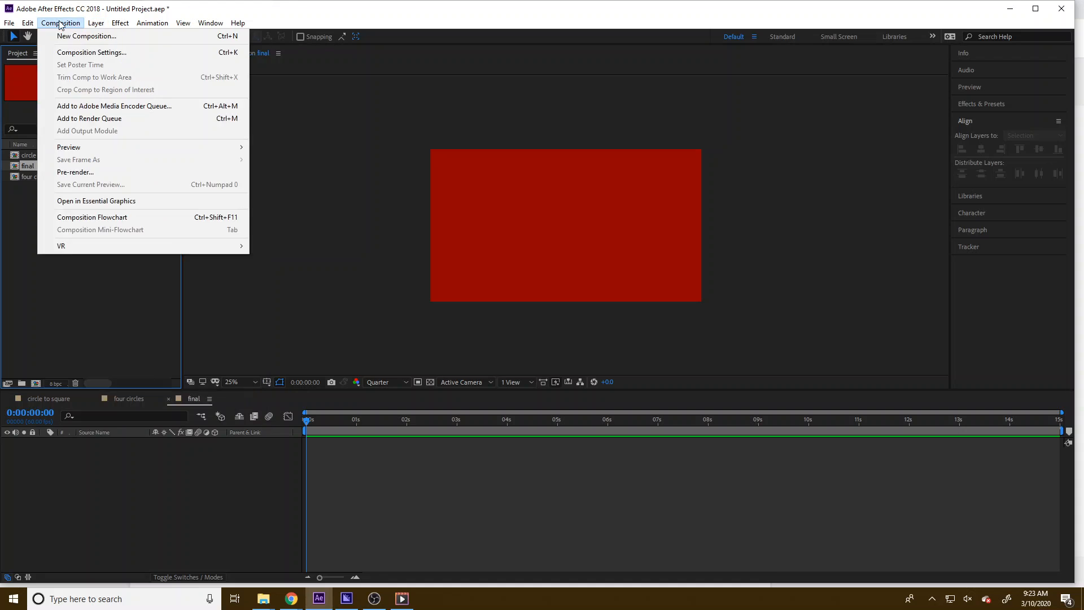
mouse_move(96, 22)
click(55, 267)
click(101, 483)
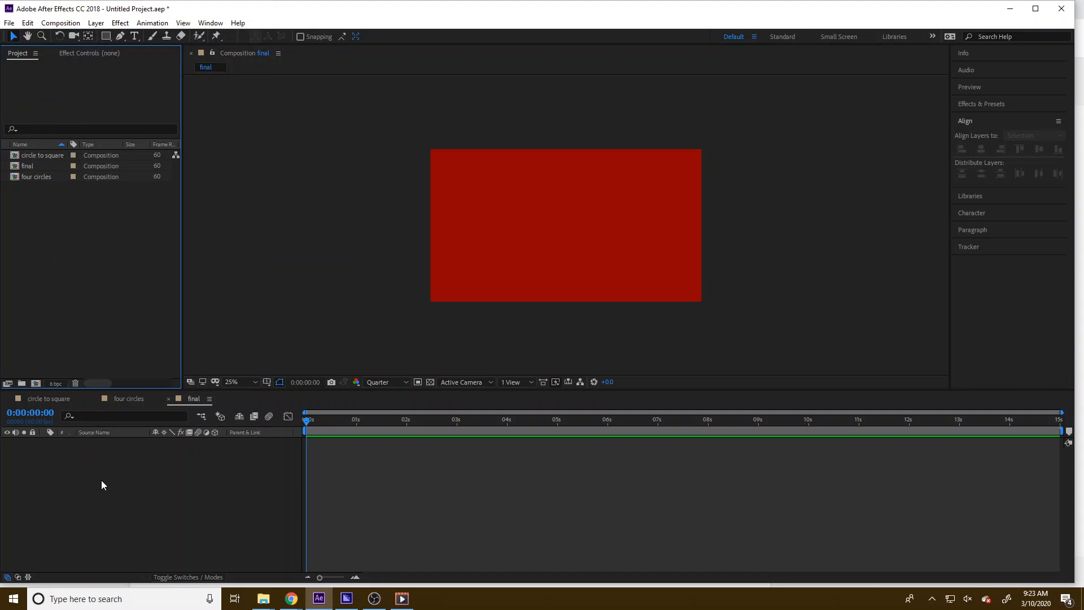
click(96, 23)
mouse_move(113, 33)
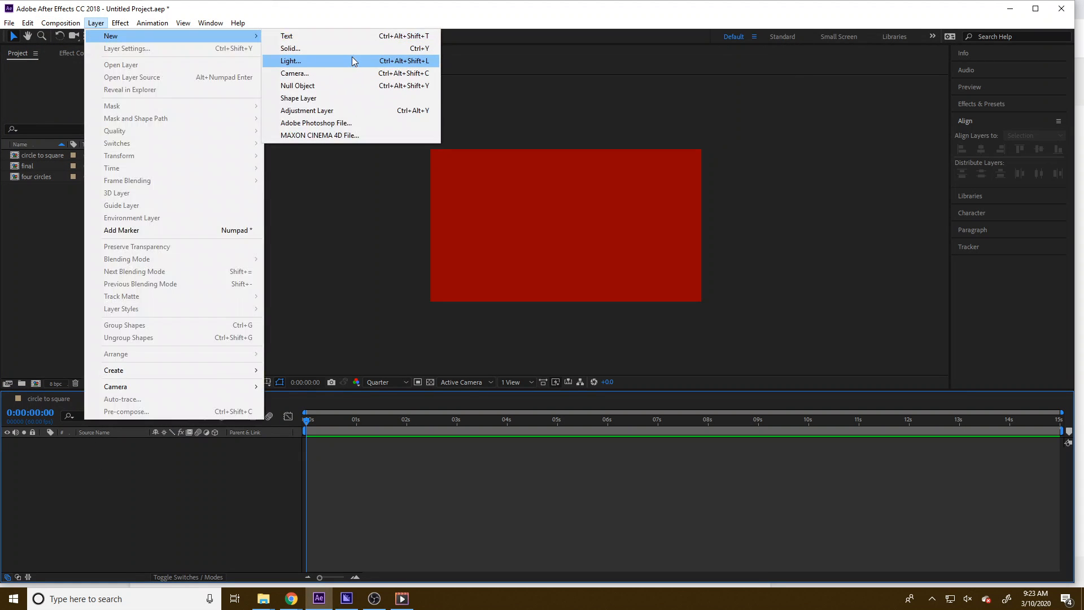
click(316, 48)
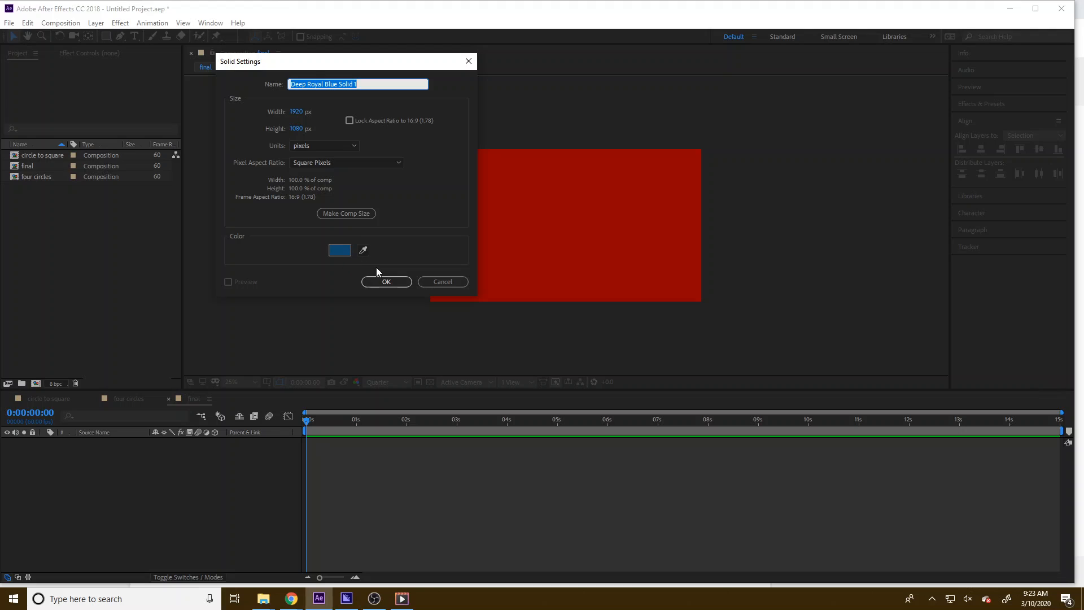
click(370, 281)
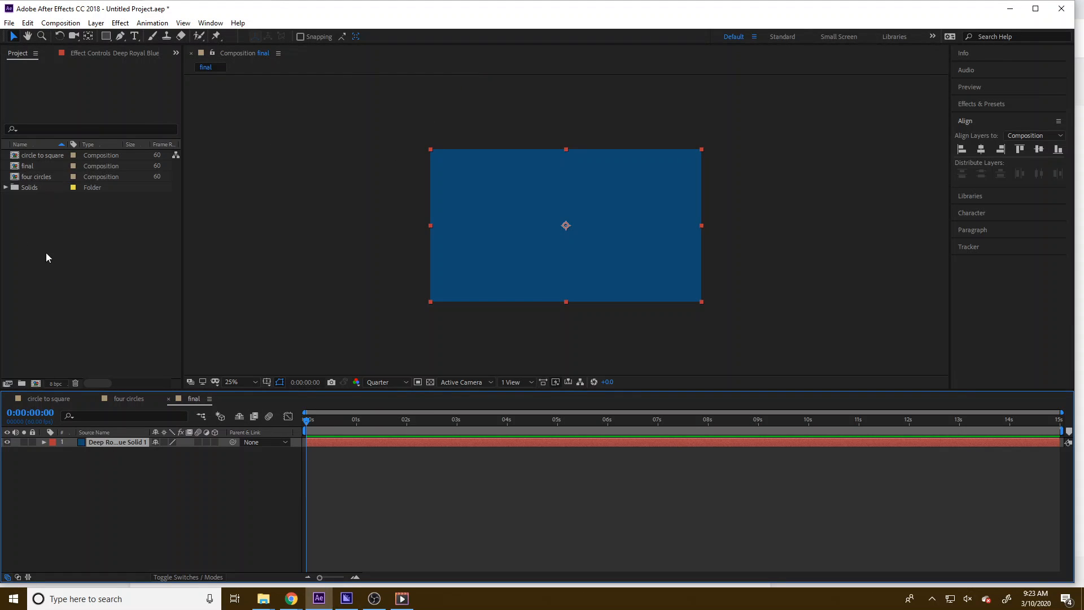
Place the four circles composition above the solid and set Position and Scale keyframes at frame 59
drag(26, 180, 121, 447)
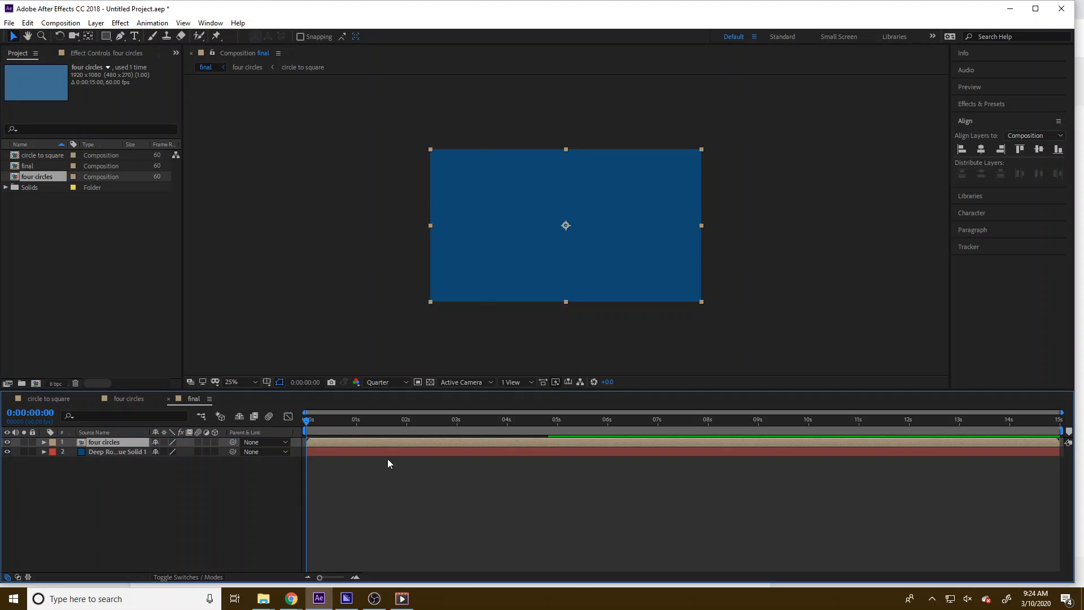
drag(308, 422, 356, 430)
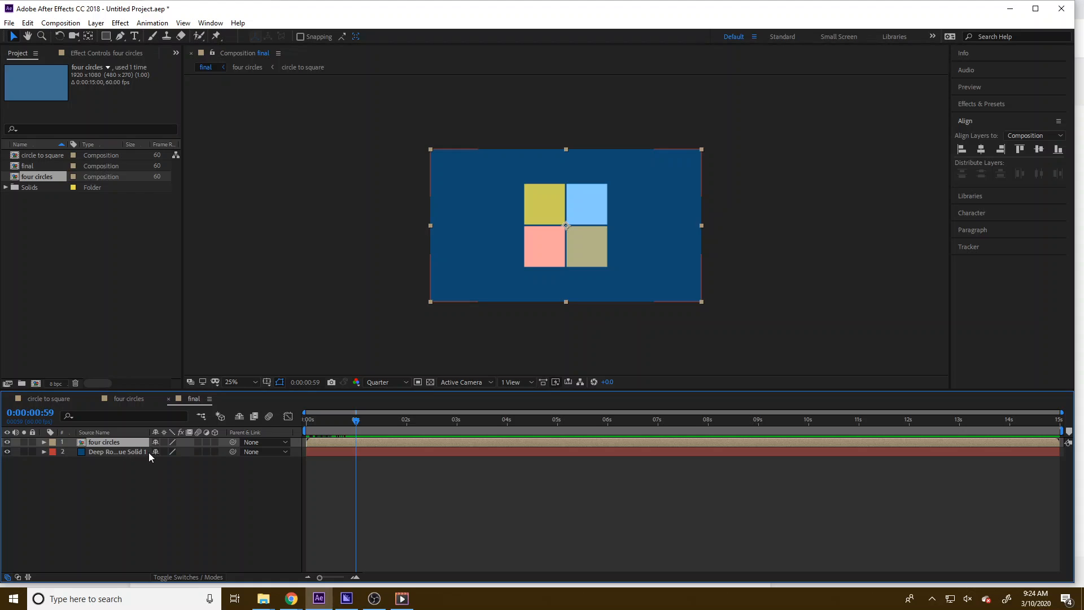
key(p)
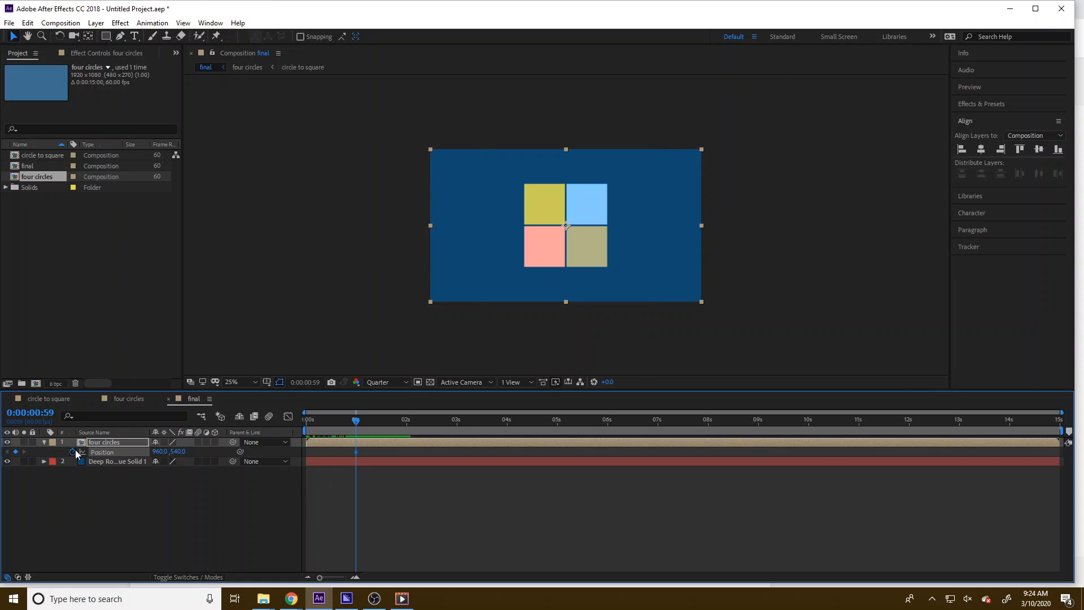
key(s)
click(72, 452)
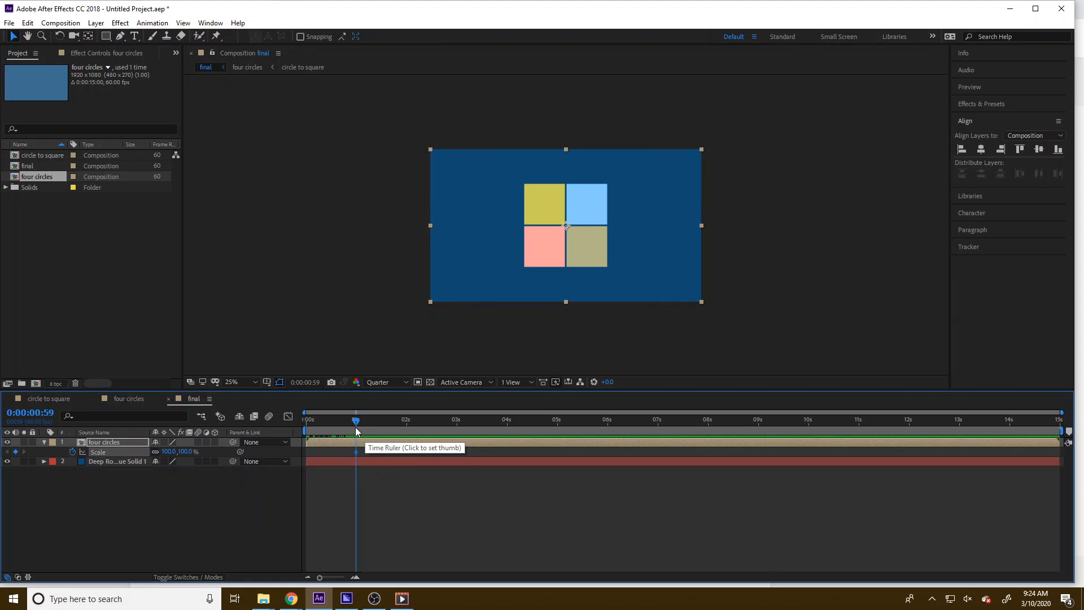
key(alt+shift+p)
click(226, 529)
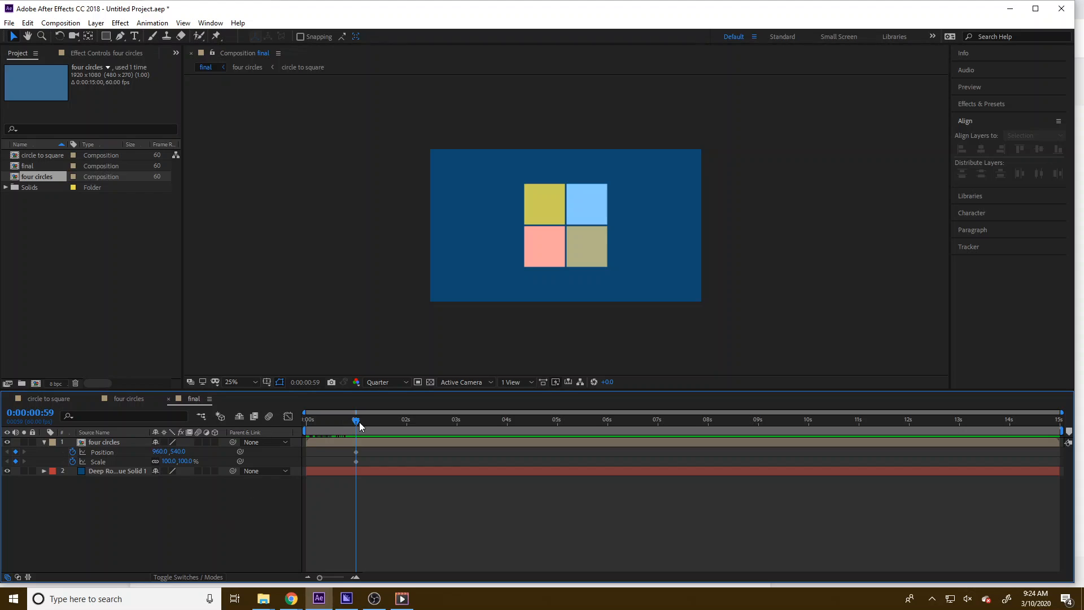
Set the four circles layer's Scale to 70% at 1 second 15 frames
click(355, 577)
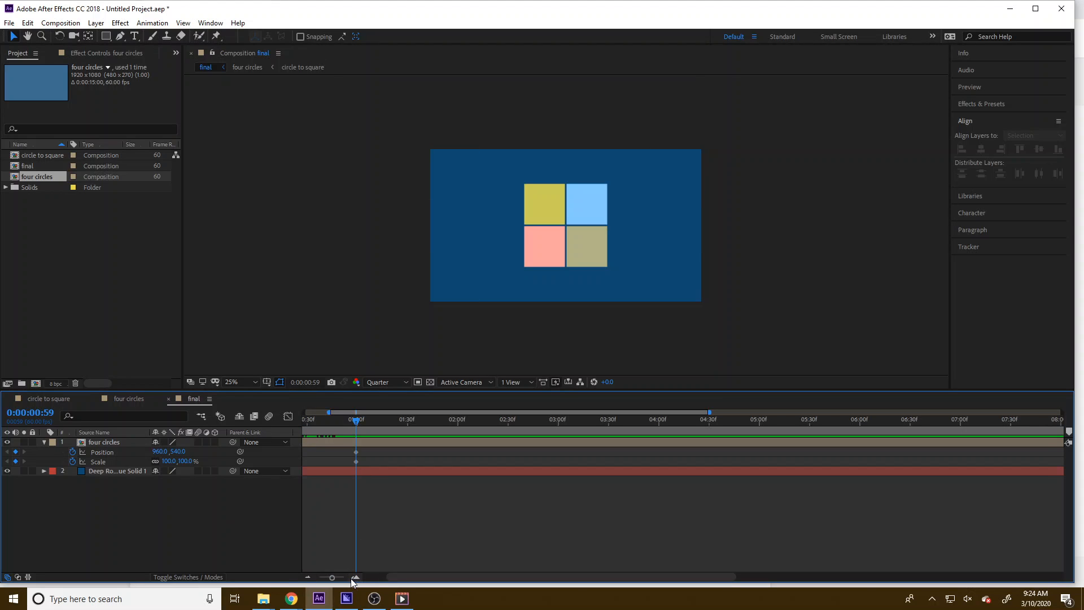
click(355, 578)
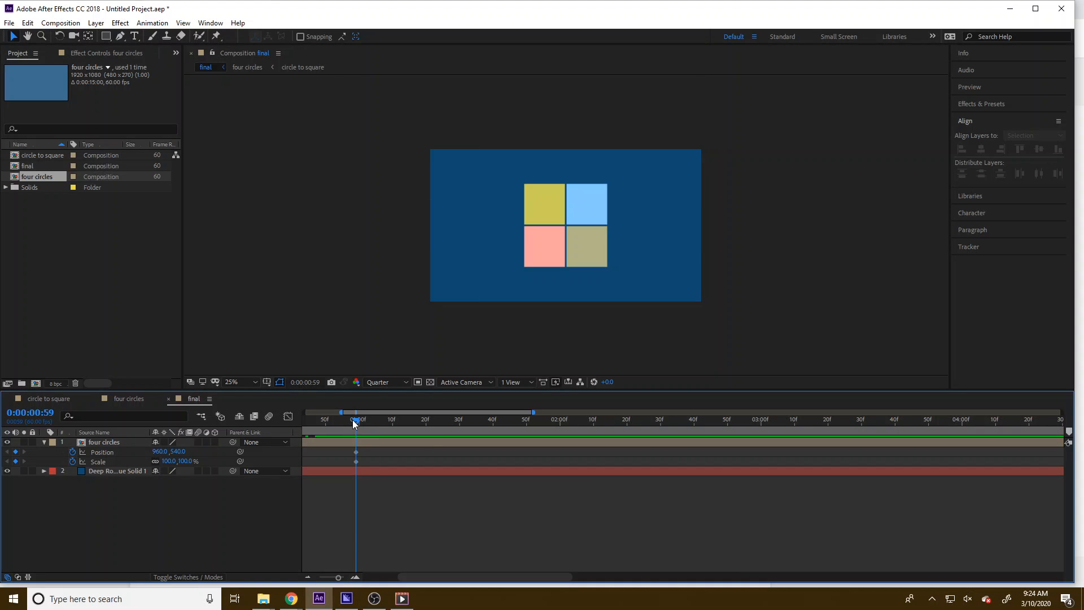
drag(355, 422, 410, 425)
click(171, 452)
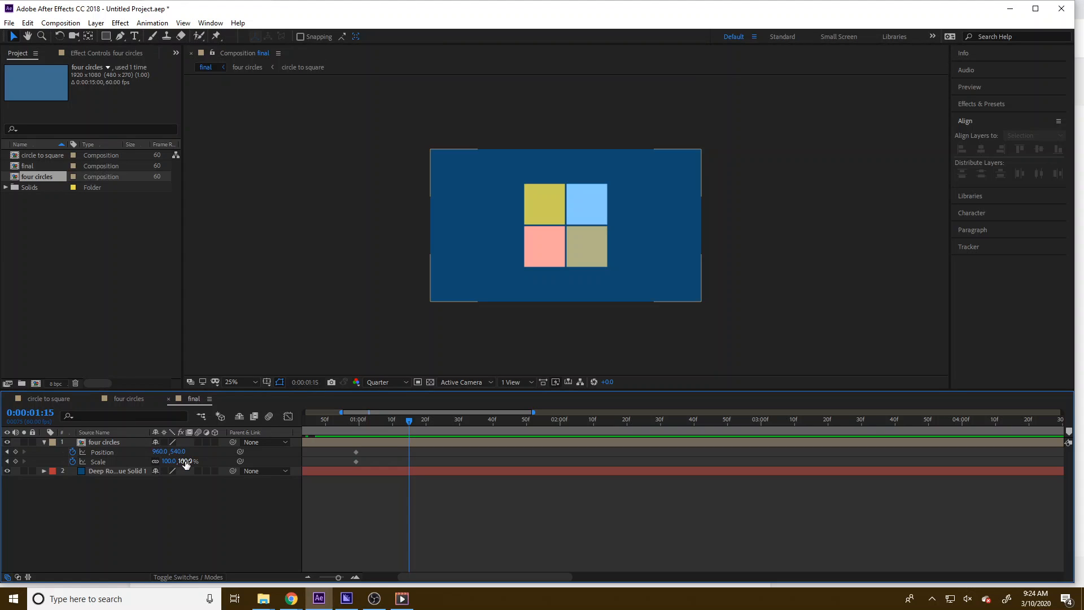
drag(184, 461, 171, 462)
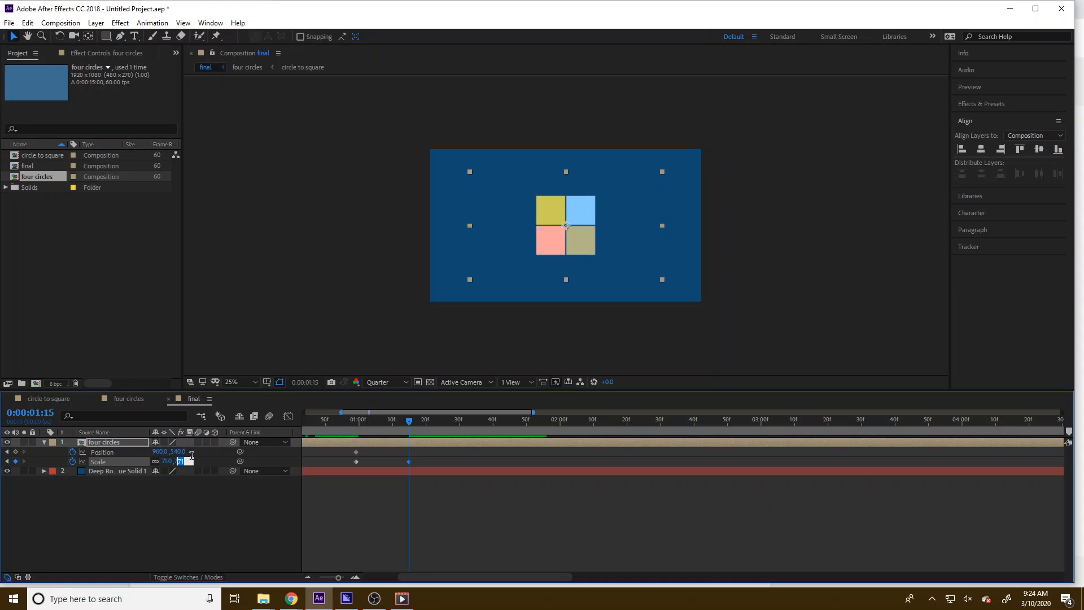
click(184, 462)
text(70)
key(Return)
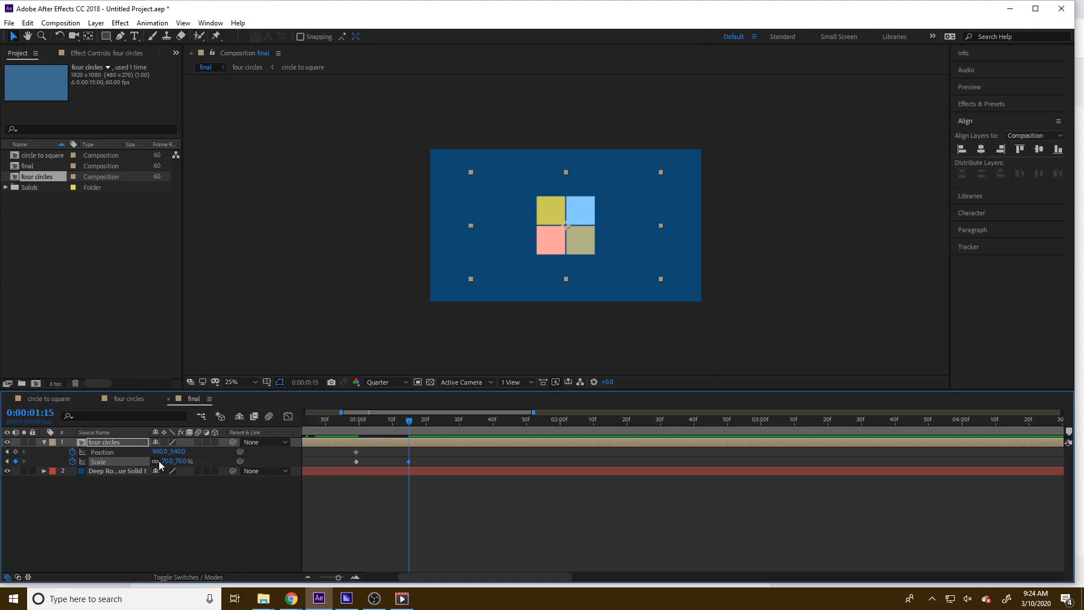
Move the four circles layer left to an X position of about 452
mouse_move(156, 452)
mouse_down()
mouse_move(164, 454)
mouse_move(155, 455)
mouse_up()
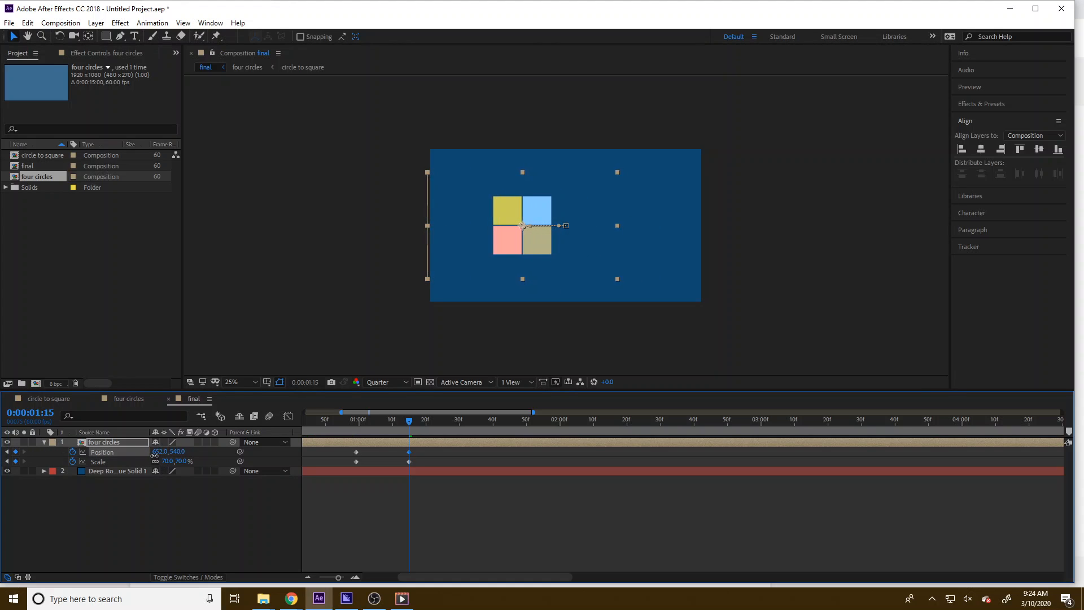
Set the four circles layer's Position X to 466 at 1 second 15 frames
click(157, 452)
text(6)
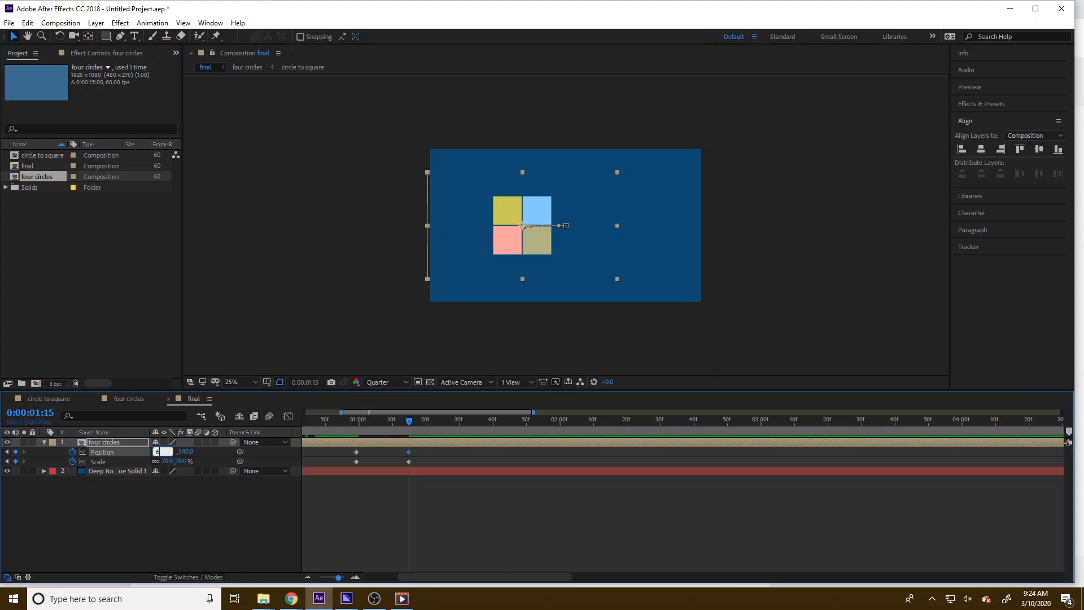
text(50)
key(Return)
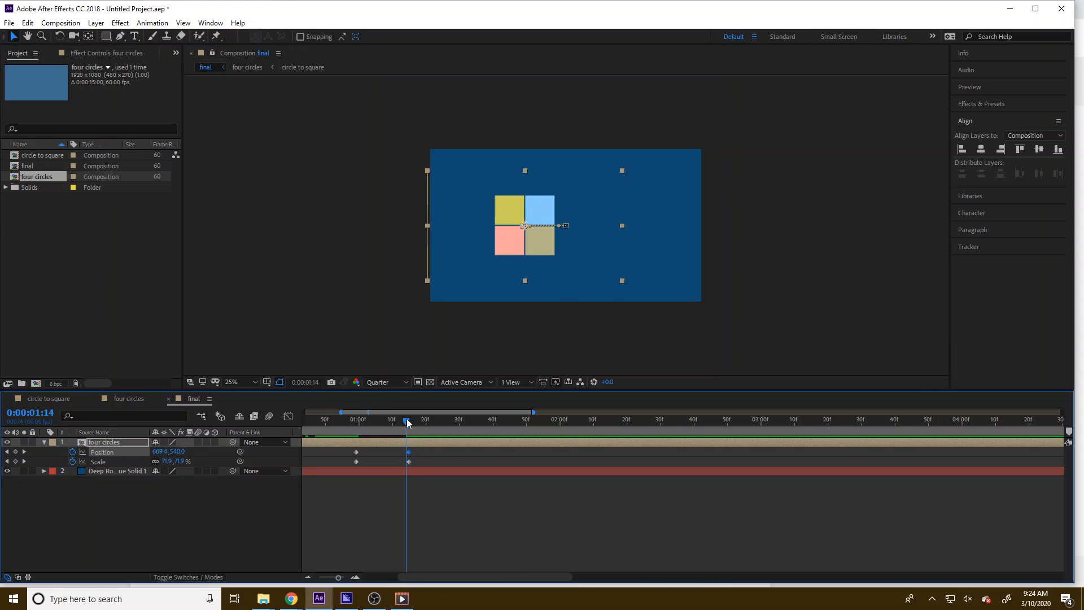
drag(410, 435, 558, 453)
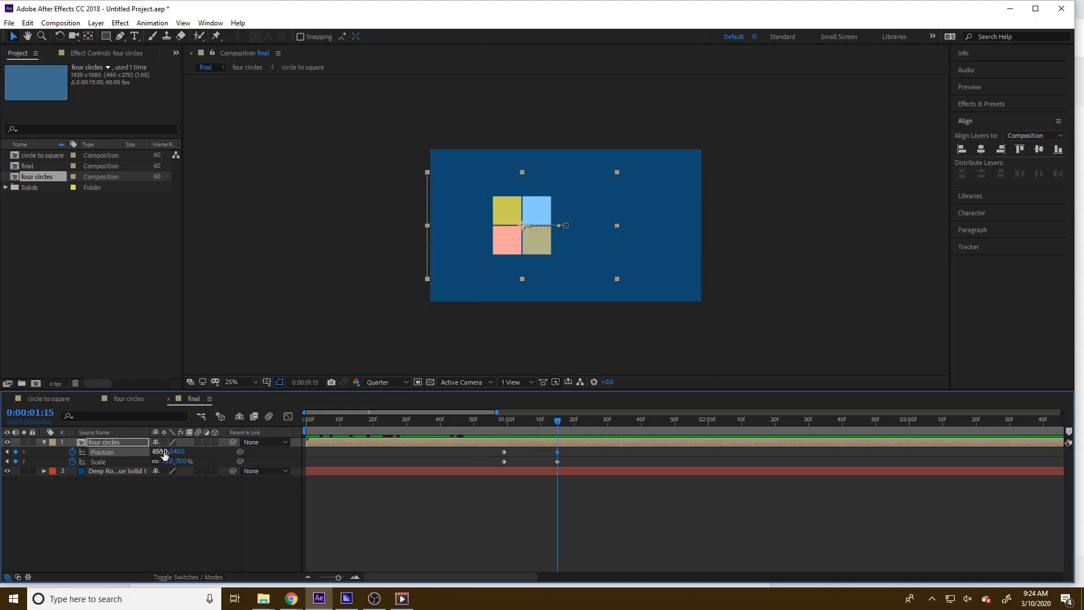
drag(155, 452, 68, 452)
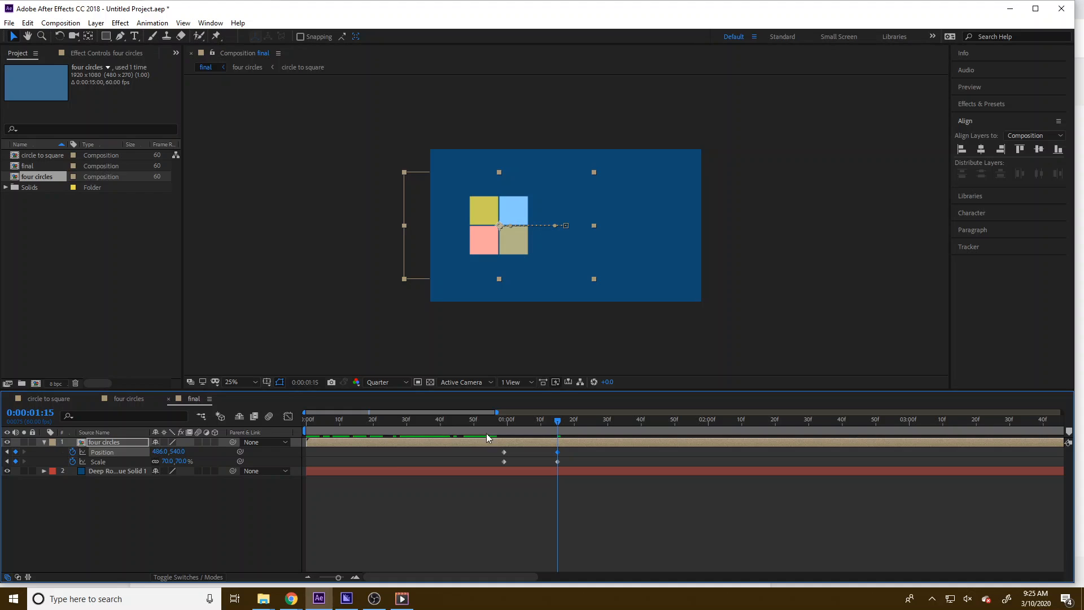
Apply Easy Ease to all Position and Scale keyframes of the four circles layer
drag(487, 432, 511, 431)
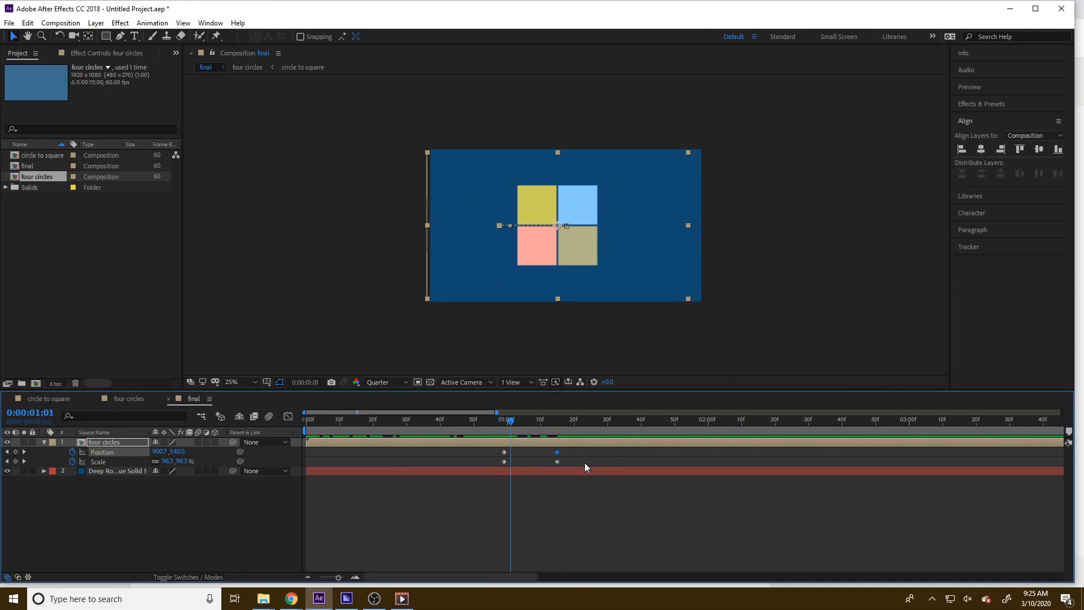
drag(586, 467, 559, 462)
right_click(496, 450)
click(462, 499)
right_click(557, 462)
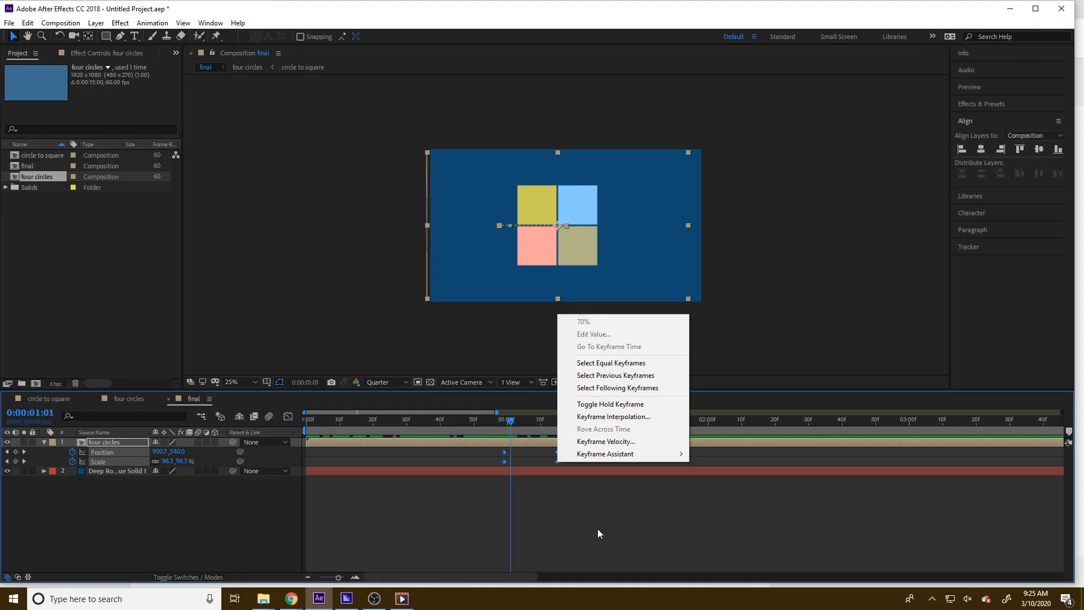
click(571, 441)
click(335, 172)
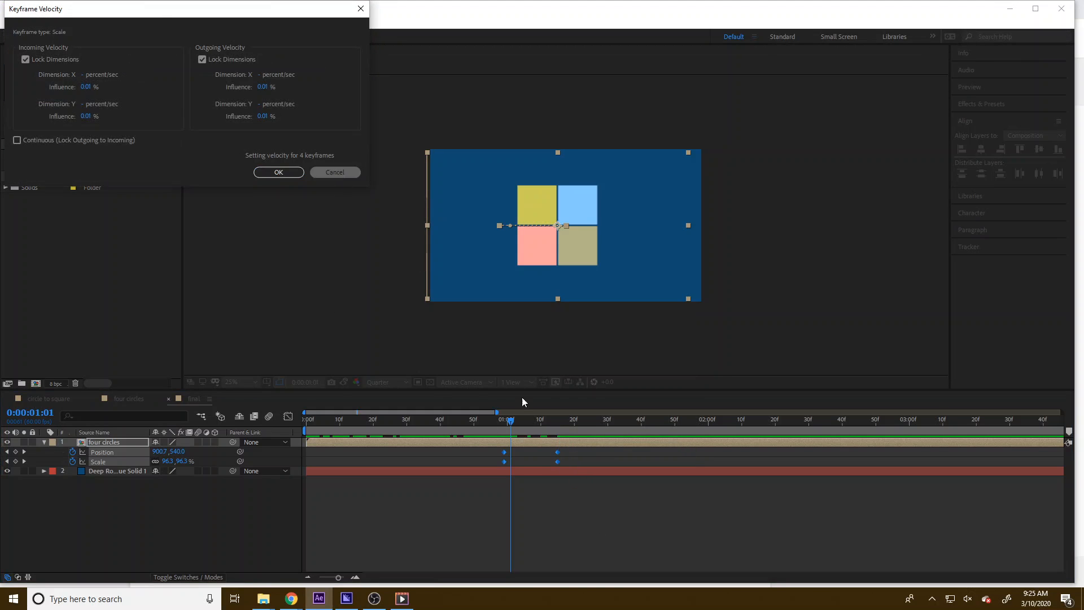
right_click(558, 462)
mouse_move(621, 452)
click(776, 497)
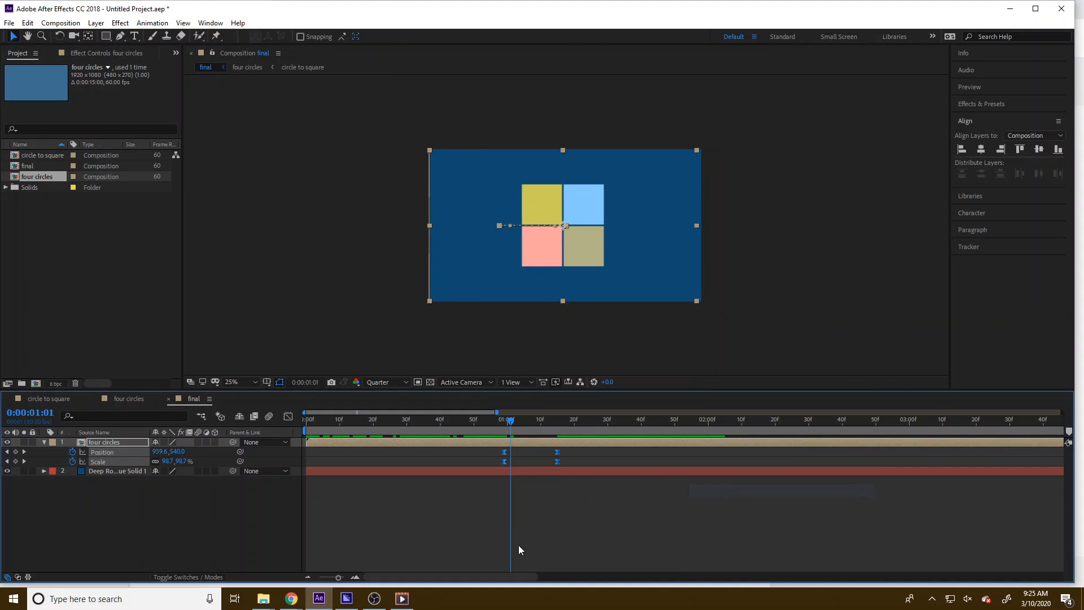
Create a new text layer reading "lobello motion graphics" on two lines
drag(514, 418, 561, 425)
click(496, 510)
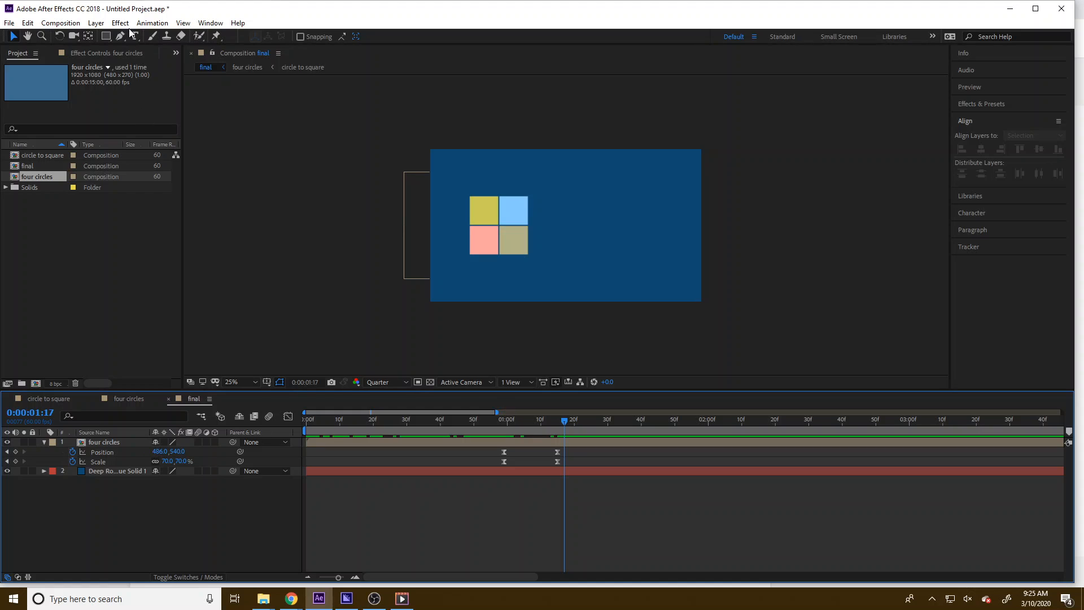
click(95, 23)
mouse_move(113, 35)
click(293, 39)
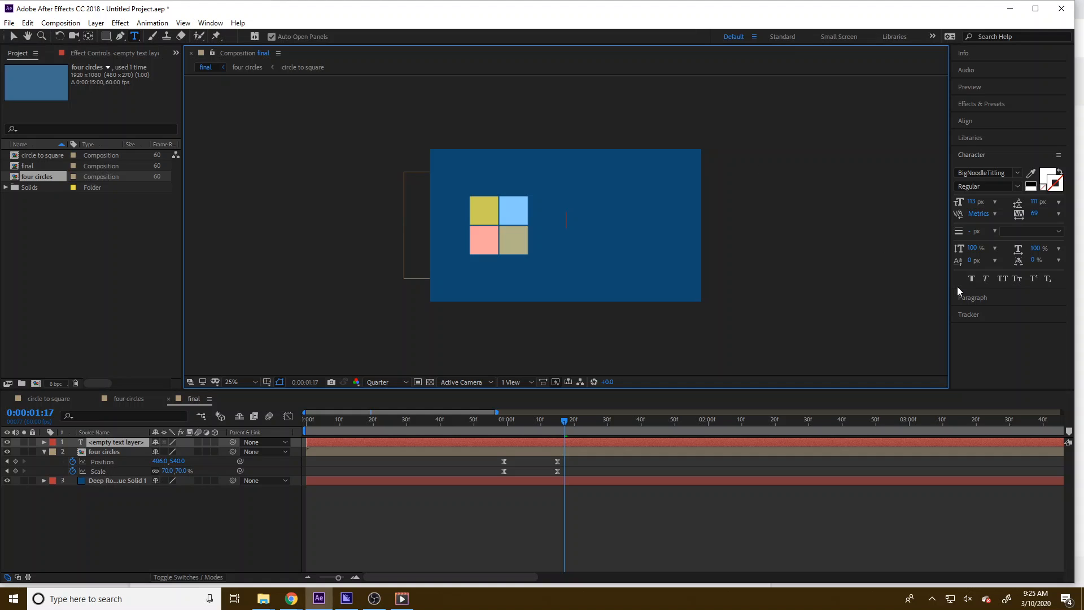
text(lob)
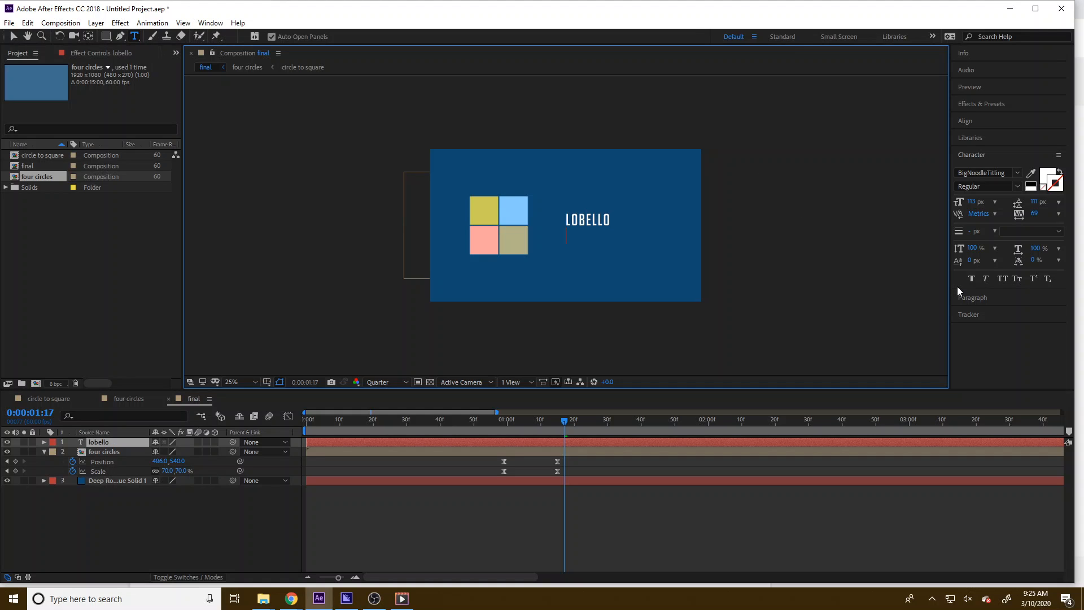
text(ello motion graphics)
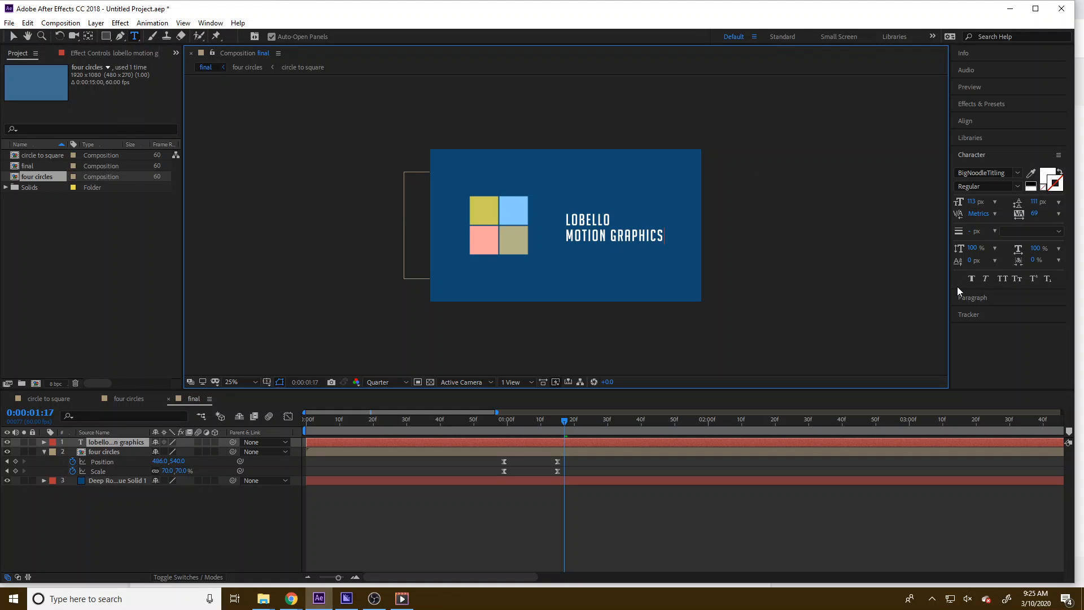
Set the word LOBELLO's font size to 252 px
double_click(597, 220)
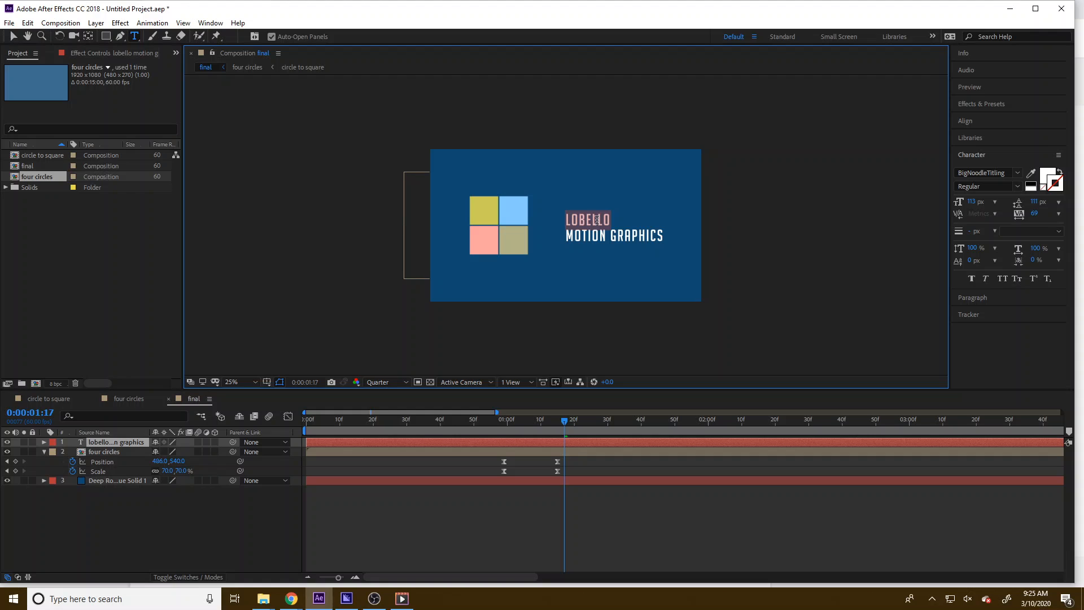
click(973, 202)
drag(1001, 203, 1058, 203)
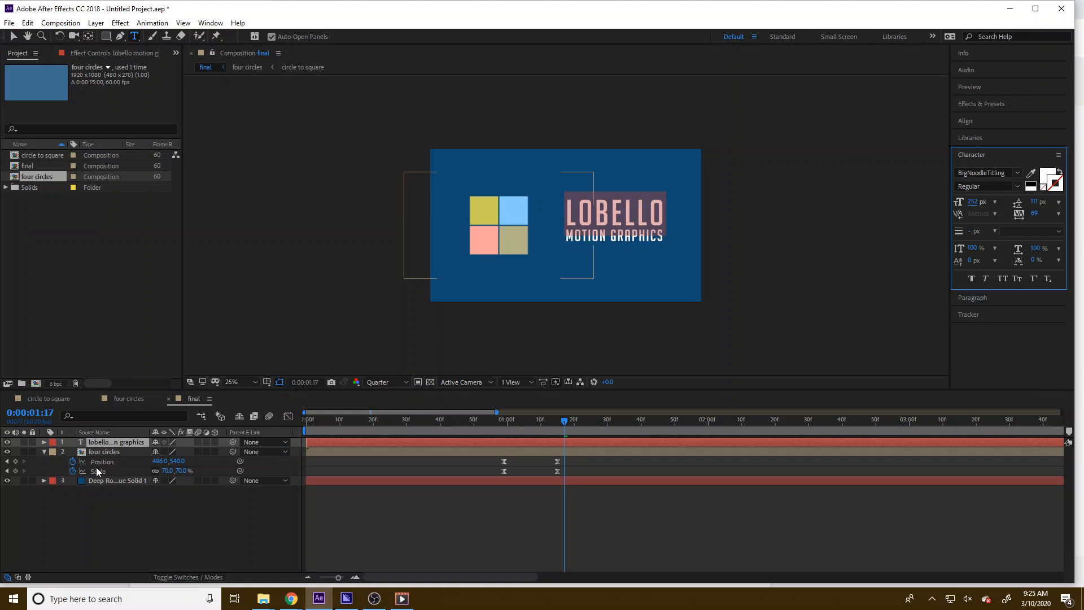
Center the text layer's anchor point in its layer content
click(14, 37)
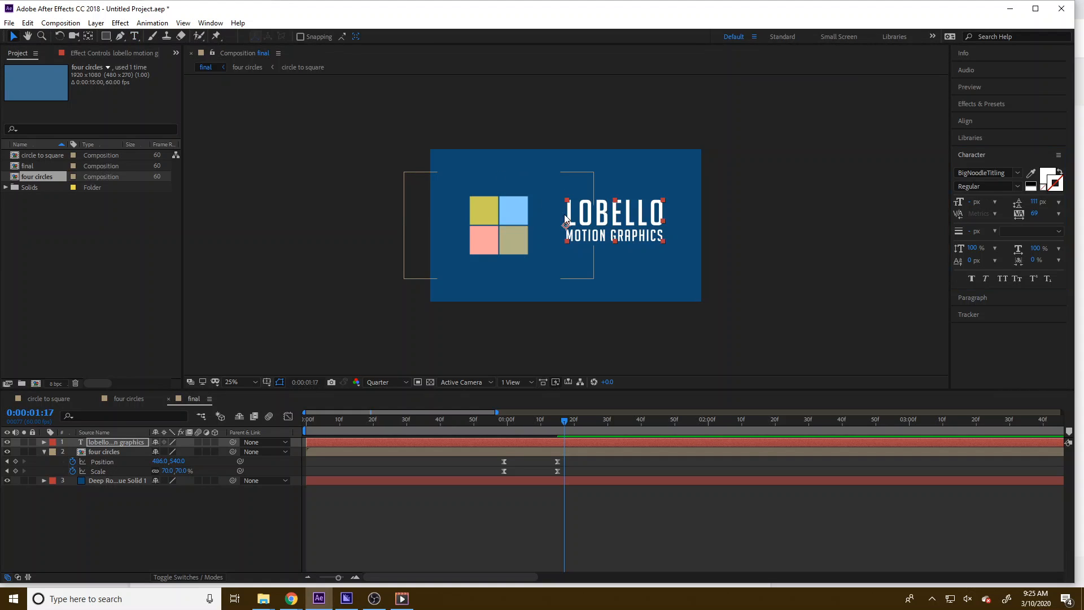
click(95, 23)
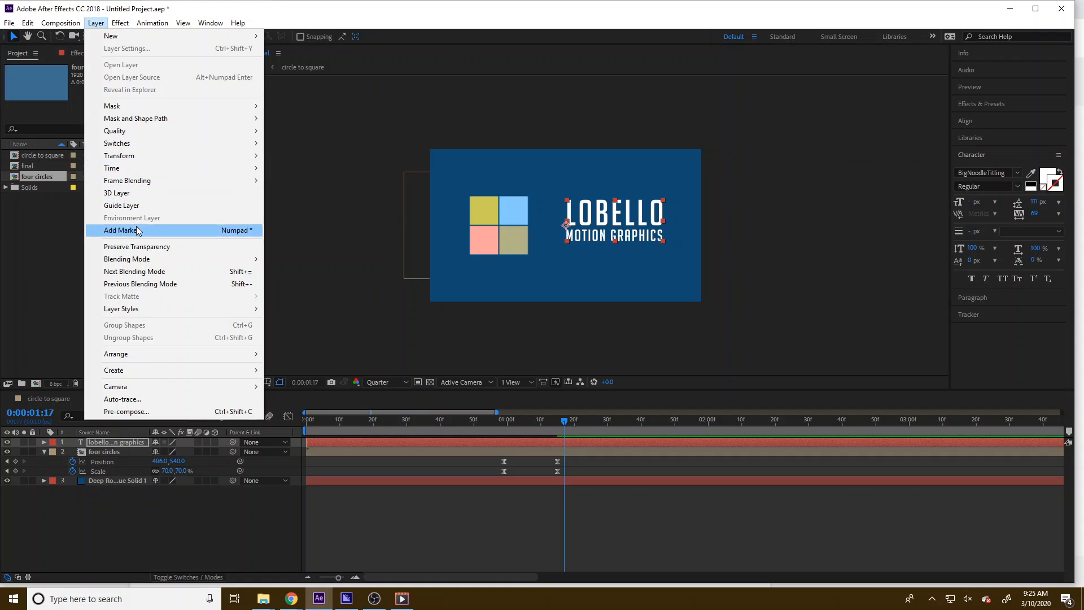
mouse_move(118, 24)
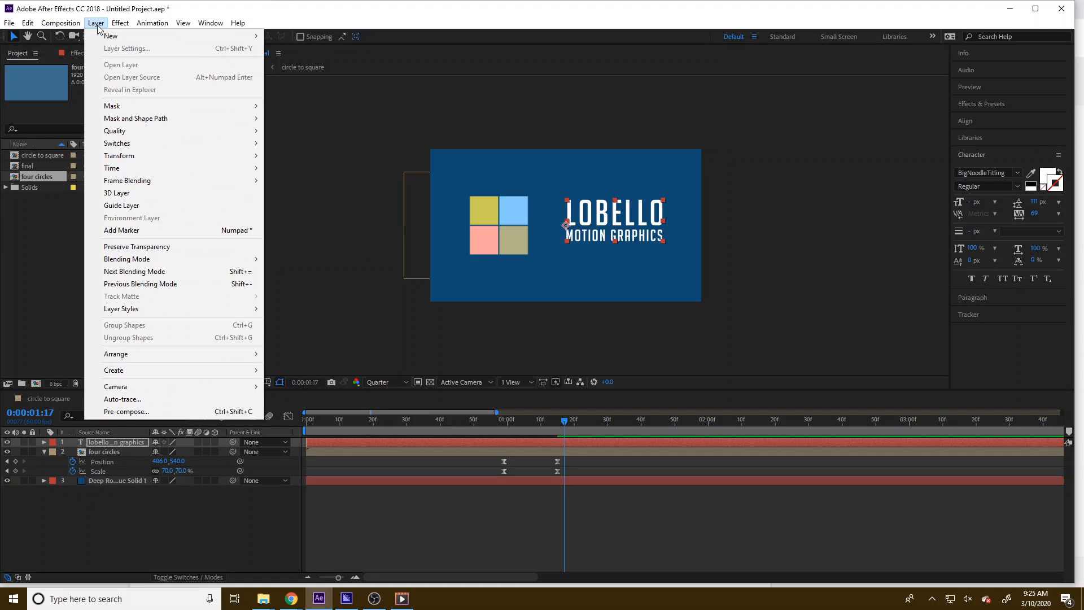
mouse_move(146, 155)
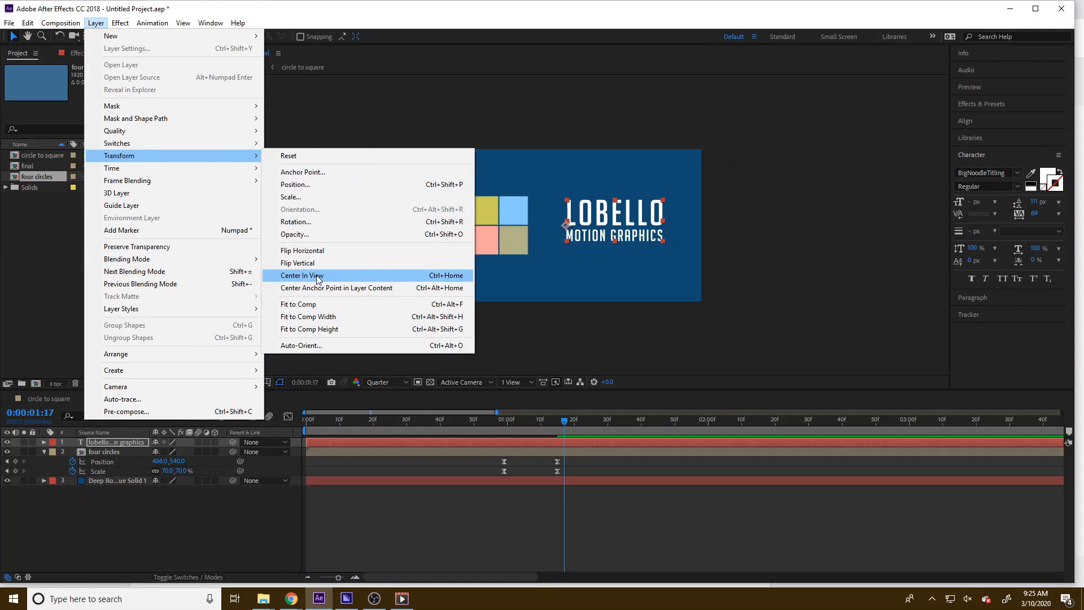
click(332, 287)
Move the text block so it sits to the right of the four squares
drag(639, 232, 592, 234)
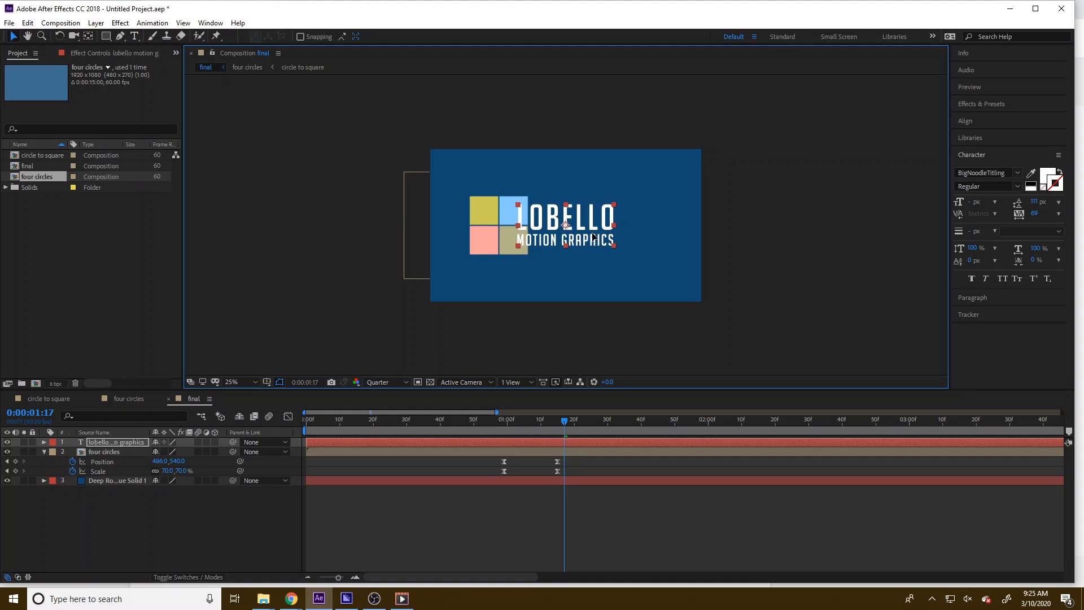
click(618, 252)
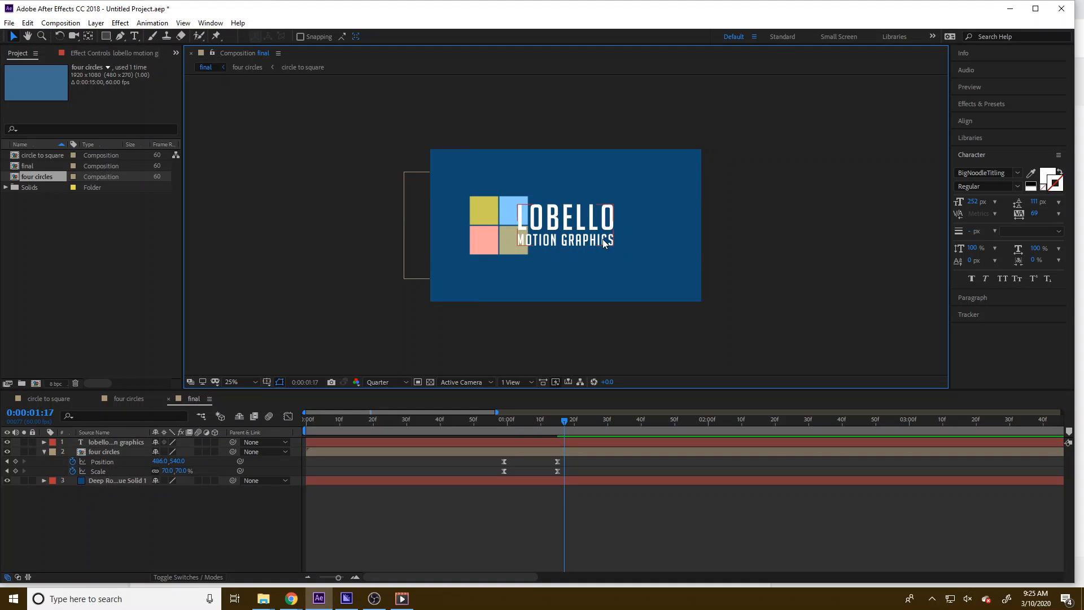
click(602, 239)
drag(612, 246, 655, 251)
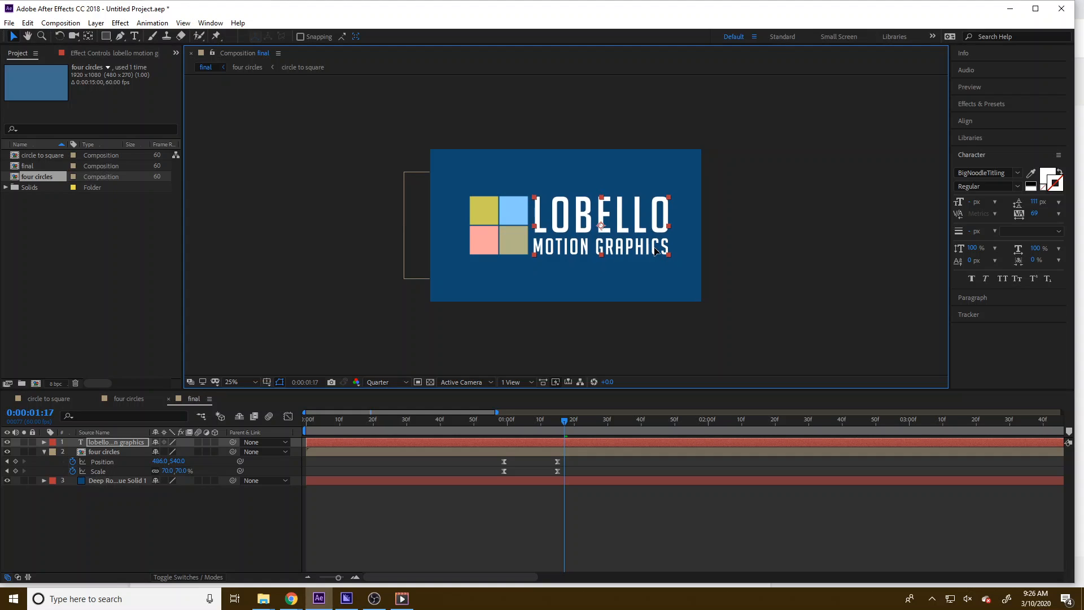
Add Position keyframes for the text layer at frame 59 and at 1 second 15 frames
click(987, 123)
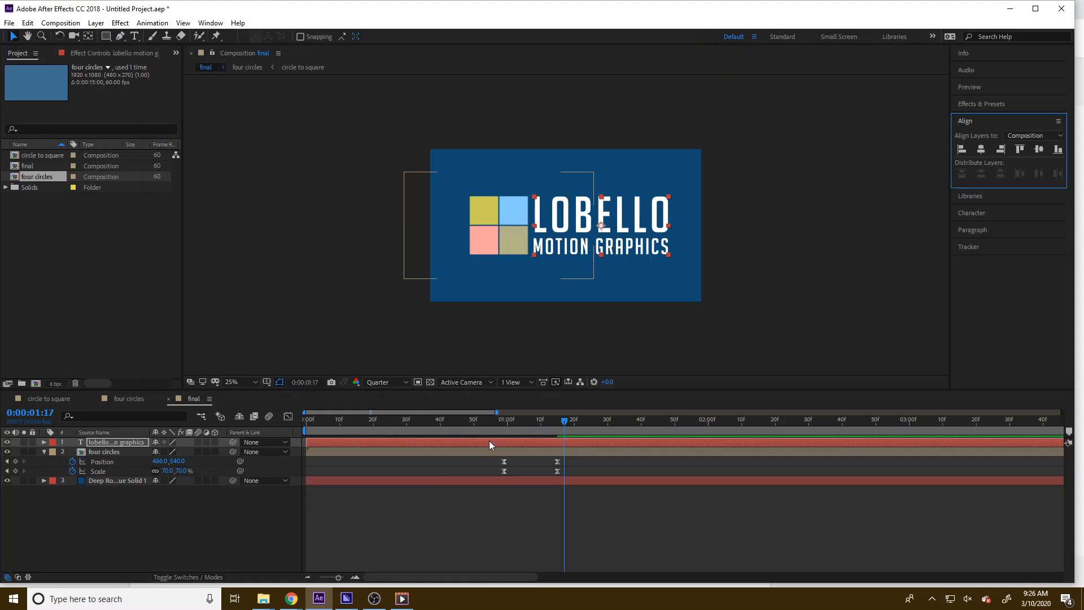
drag(501, 421, 504, 457)
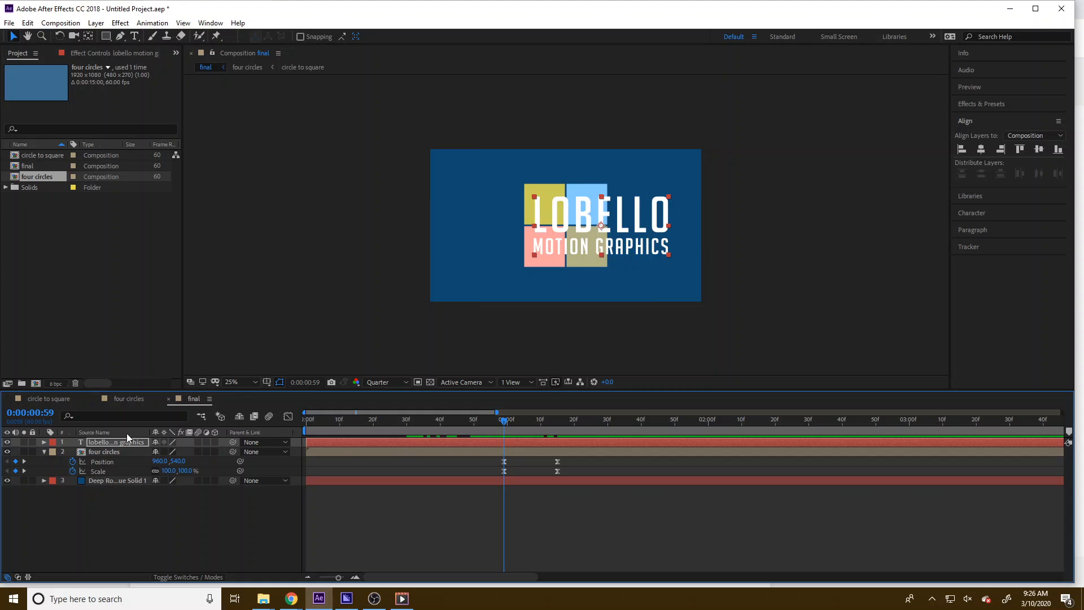
key(alt+shift+p)
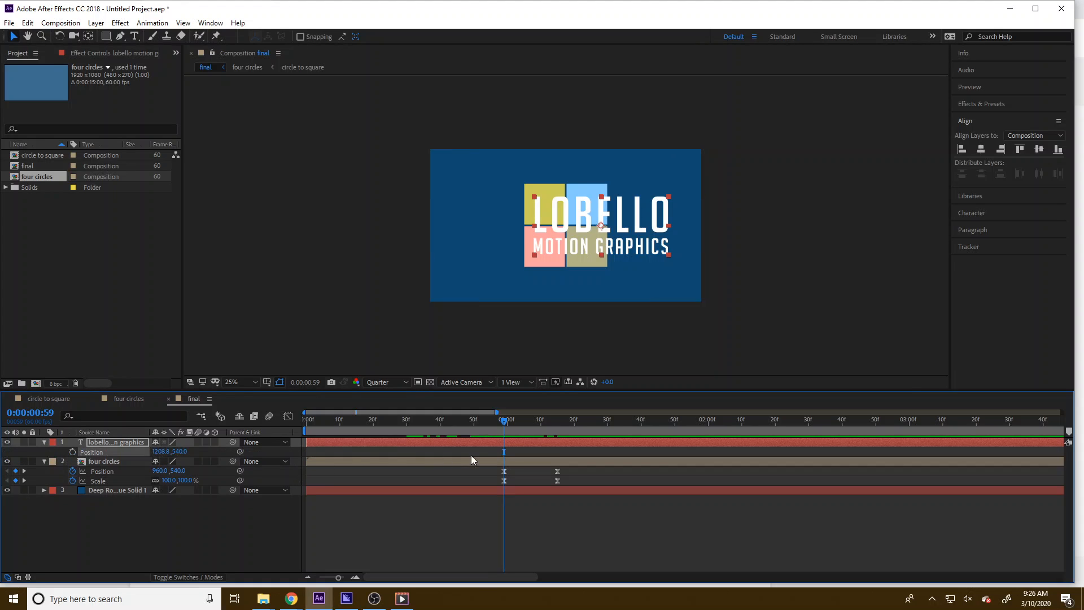
click(72, 452)
drag(504, 422, 557, 422)
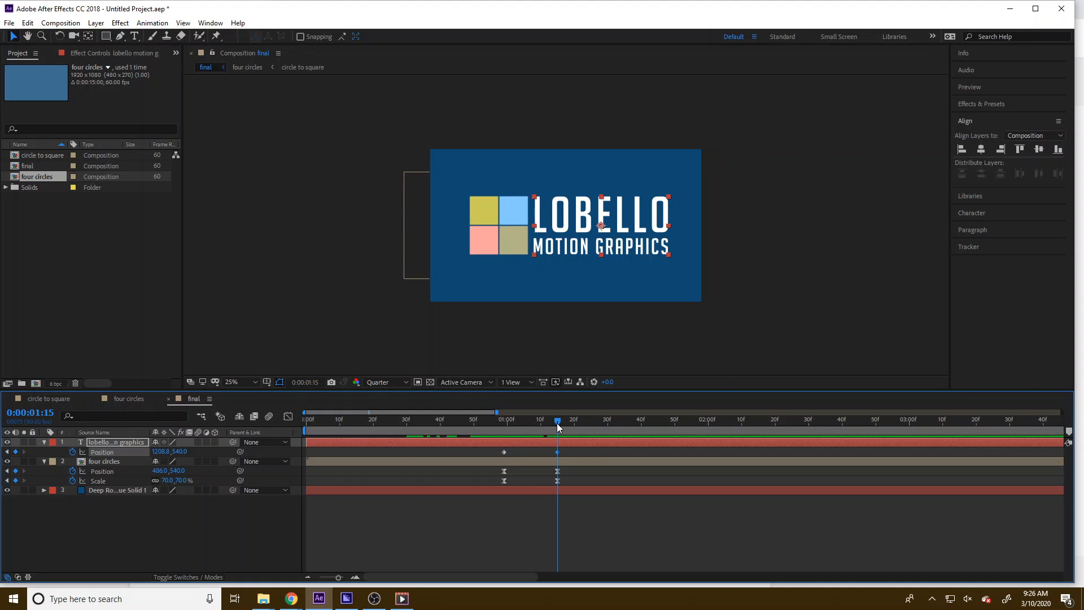
At frame 59, move the text layer left to an X position of 762.8
drag(557, 422, 501, 426)
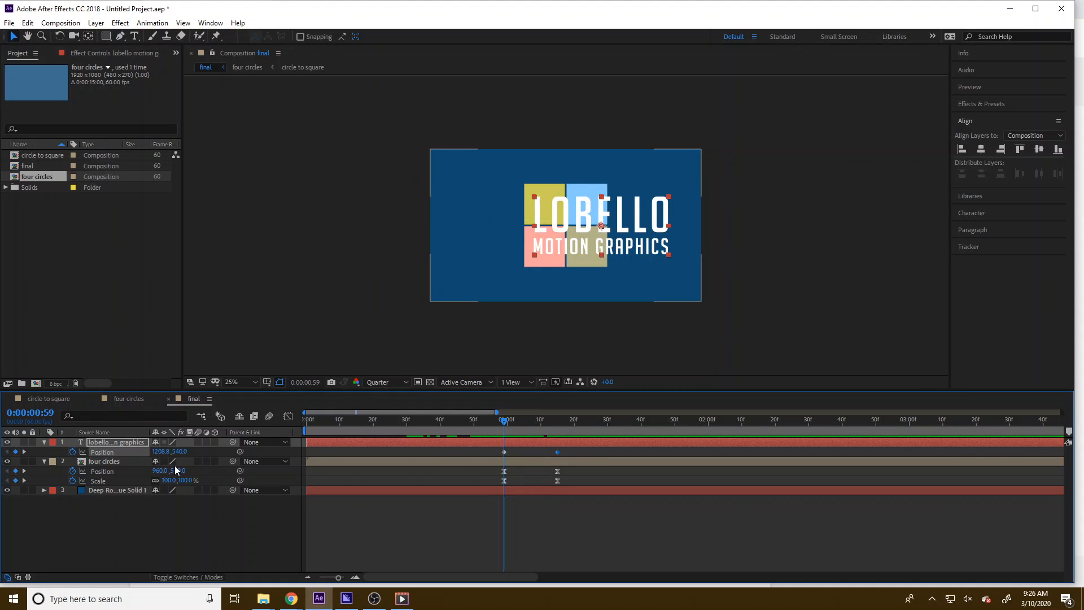
drag(182, 452, 45, 480)
key(ctrl+z)
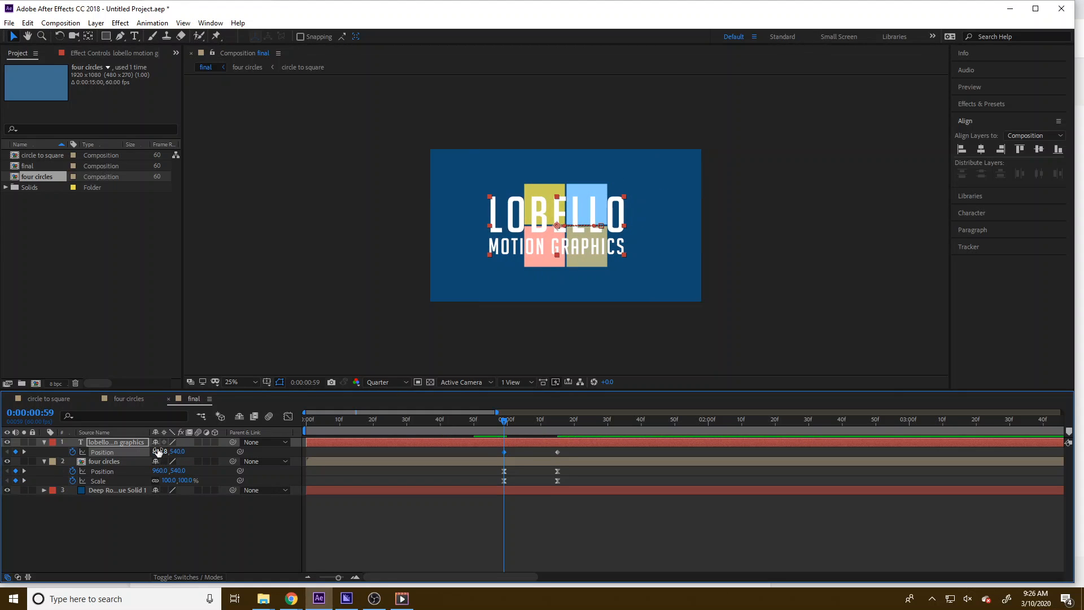
drag(157, 452, 84, 451)
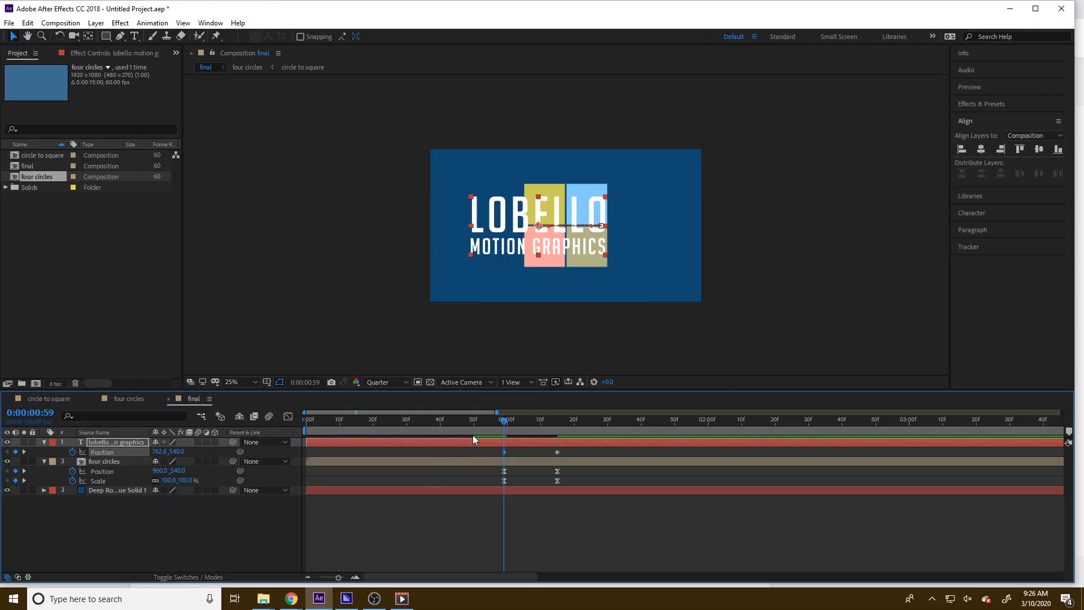
mouse_move(504, 418)
mouse_down()
mouse_move(577, 429)
mouse_move(490, 442)
mouse_move(578, 440)
mouse_move(505, 438)
mouse_up()
click(232, 534)
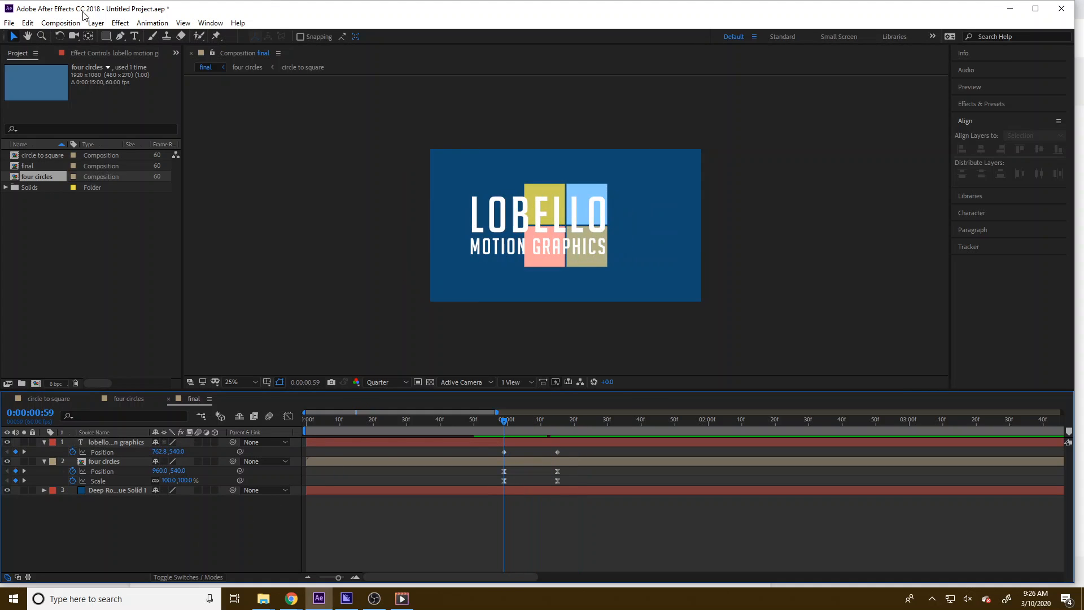
Add a new shape layer and draw a rectangle covering the text area beside the squares
click(105, 25)
mouse_move(130, 35)
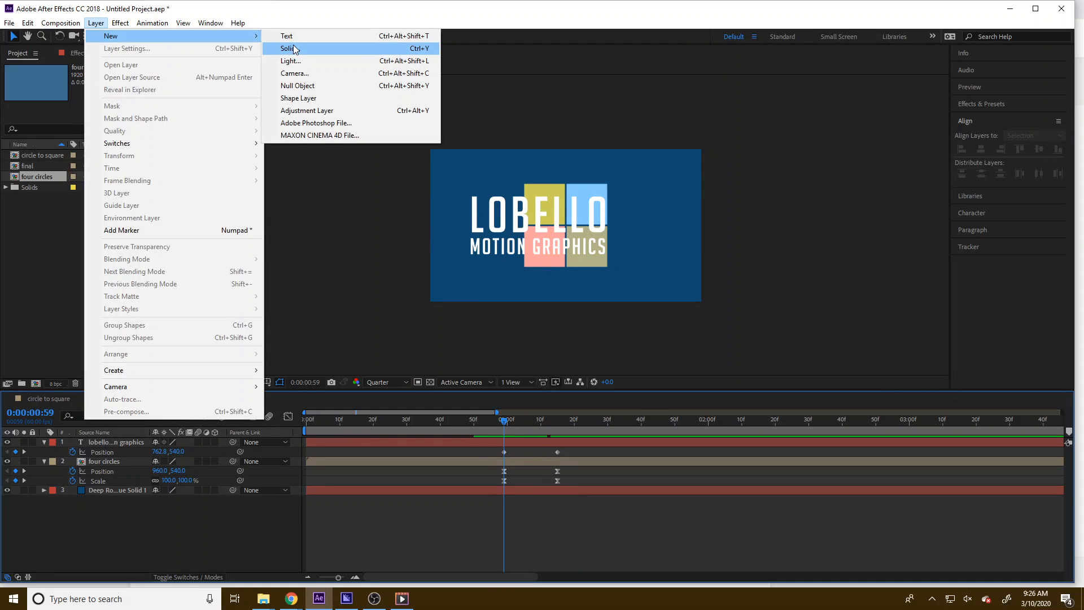
click(300, 99)
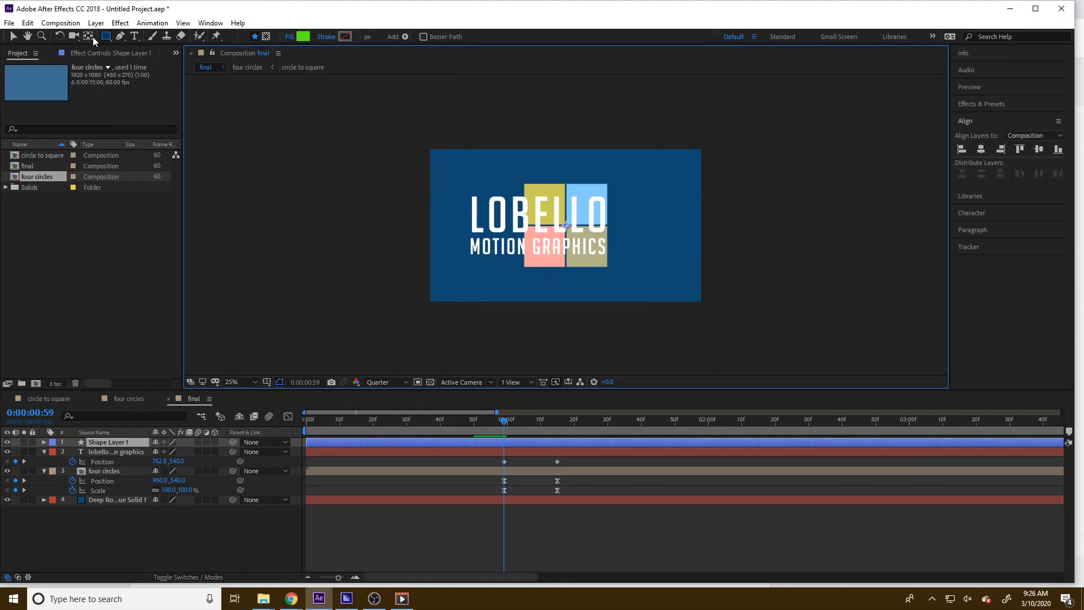
drag(461, 193, 607, 257)
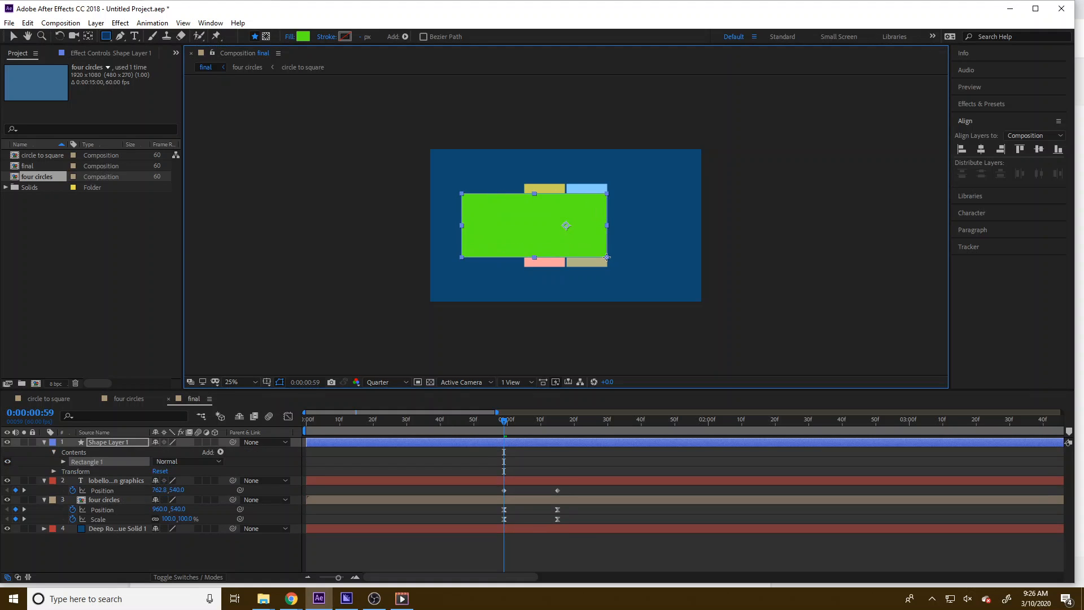
Set the rectangle's fill colour to F2F2F2
click(304, 37)
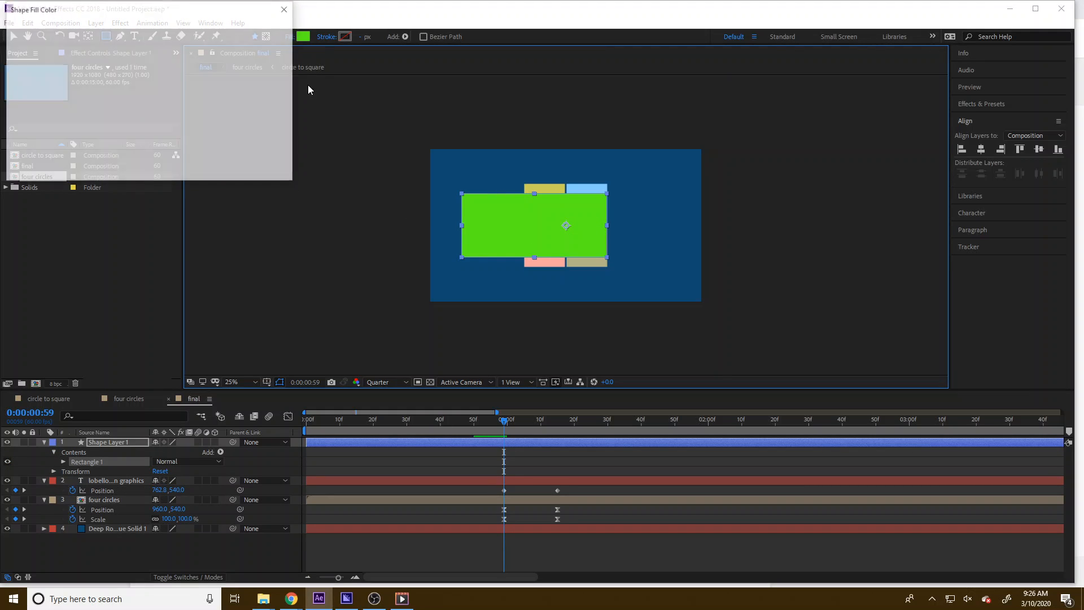
drag(16, 169, 2, 206)
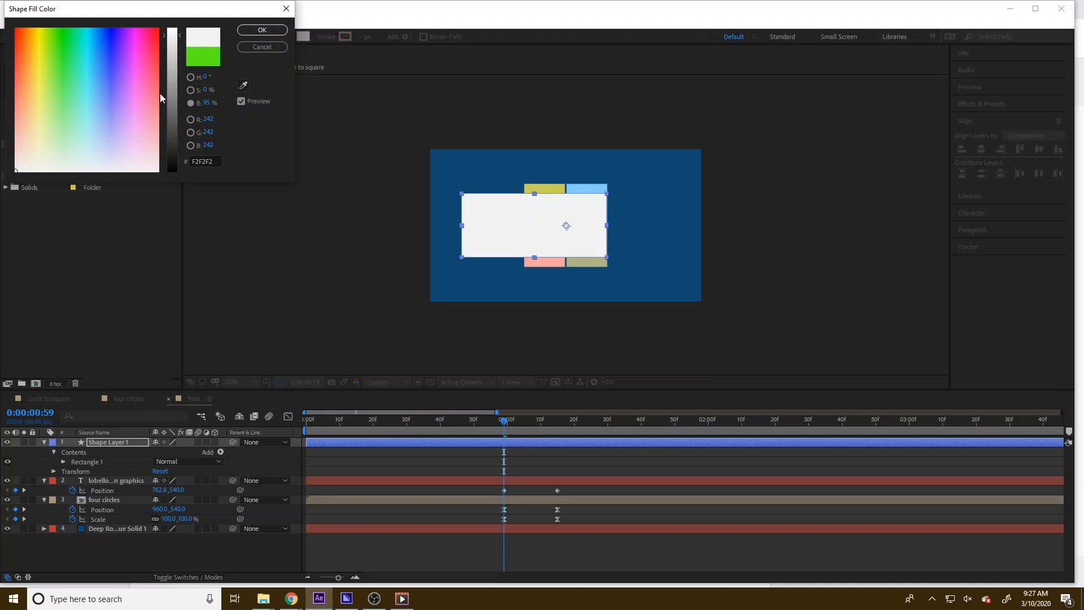
click(262, 30)
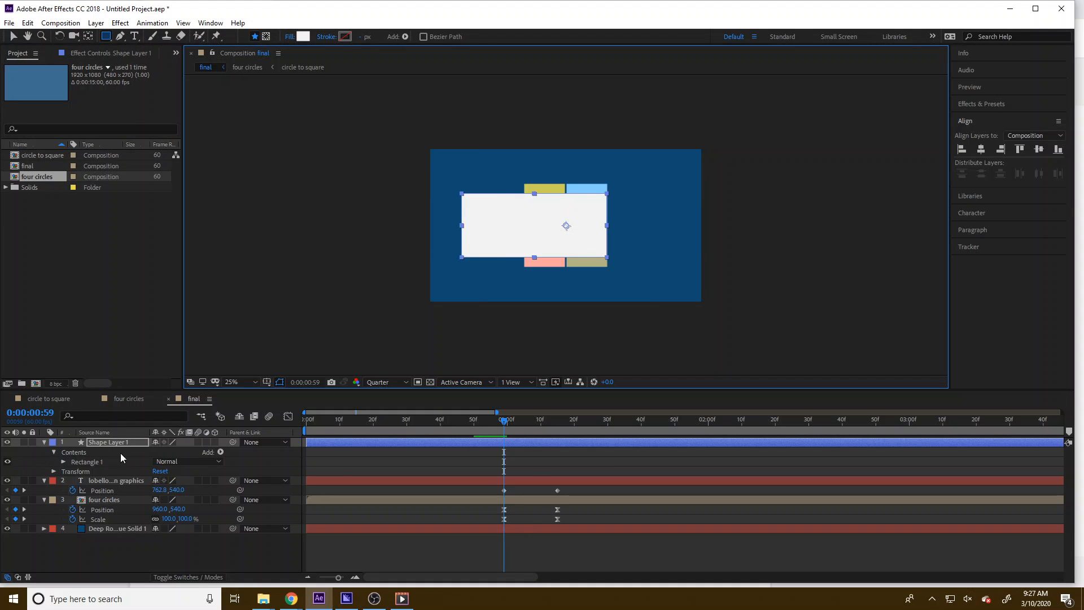
Keyframe the shape layer's Position at frame 59, then at 1 second 15 frames move it left to X 405
key(p)
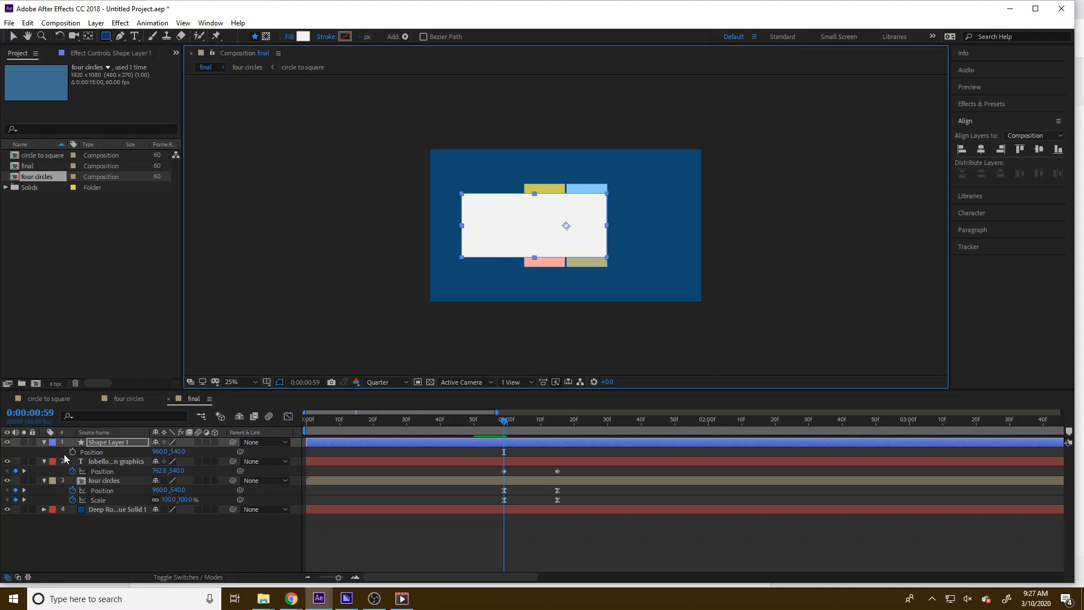
click(73, 452)
drag(507, 424, 559, 422)
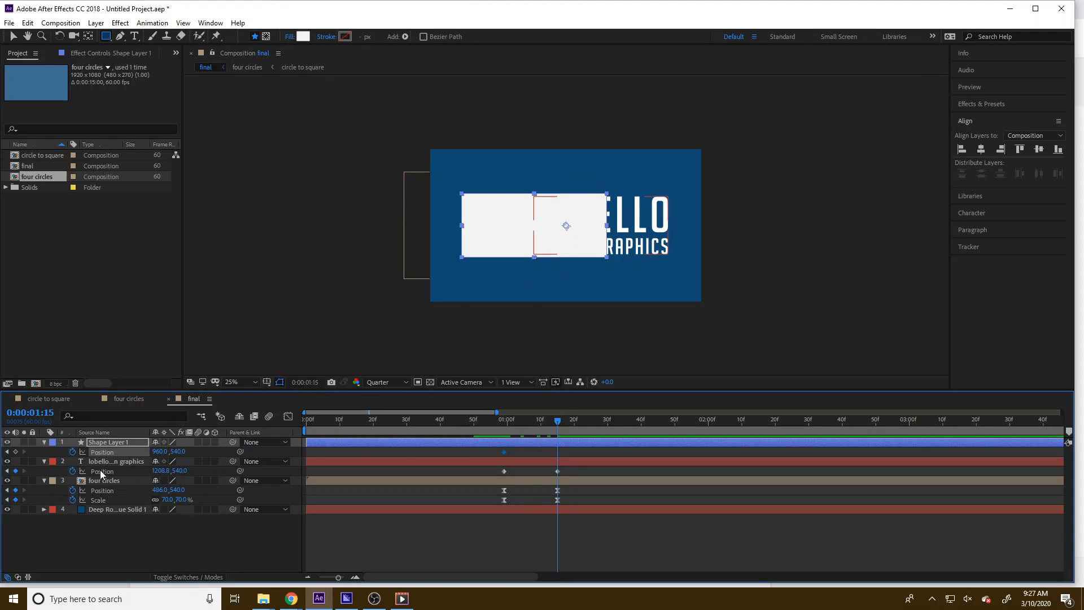
drag(161, 452, 81, 496)
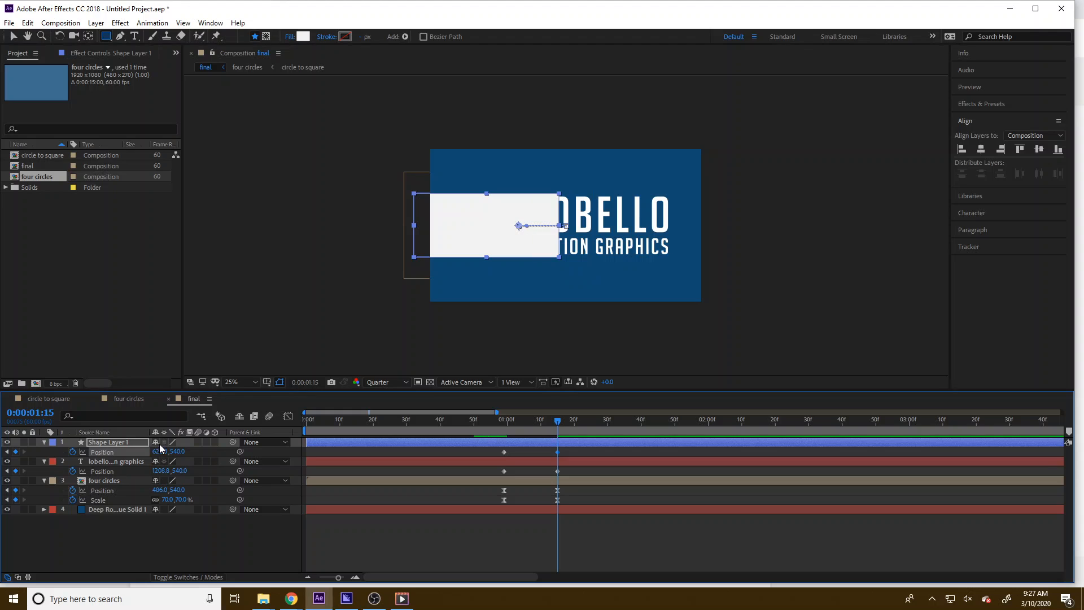
drag(160, 453, 53, 467)
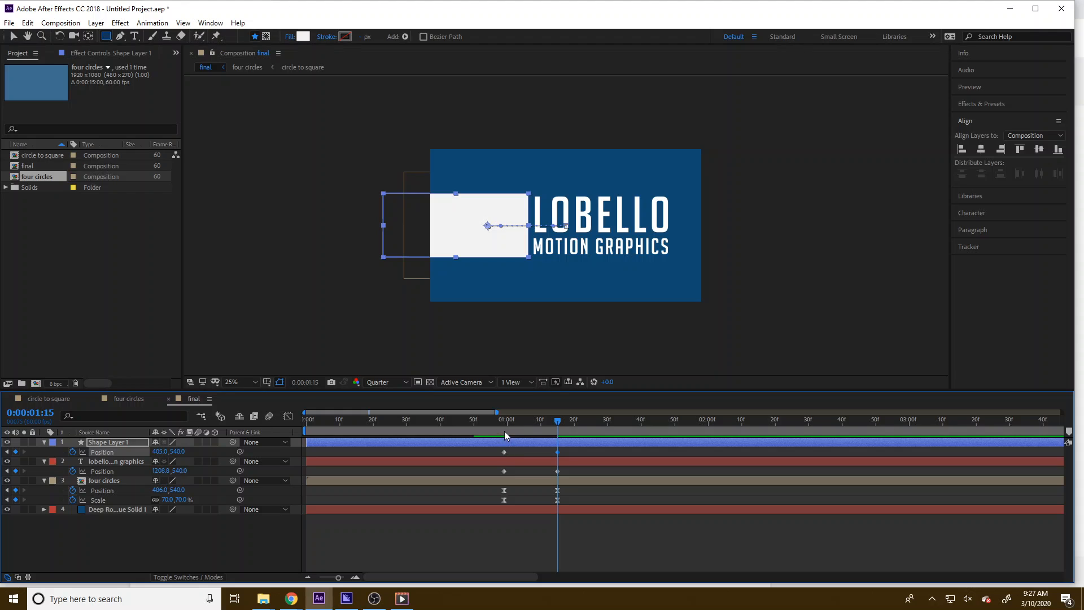
At frame 59, set the text layer's track matte to Alpha Inverted Matte using Shape Layer 1
mouse_move(504, 432)
mouse_down()
mouse_move(476, 423)
mouse_move(569, 429)
mouse_move(504, 431)
mouse_up()
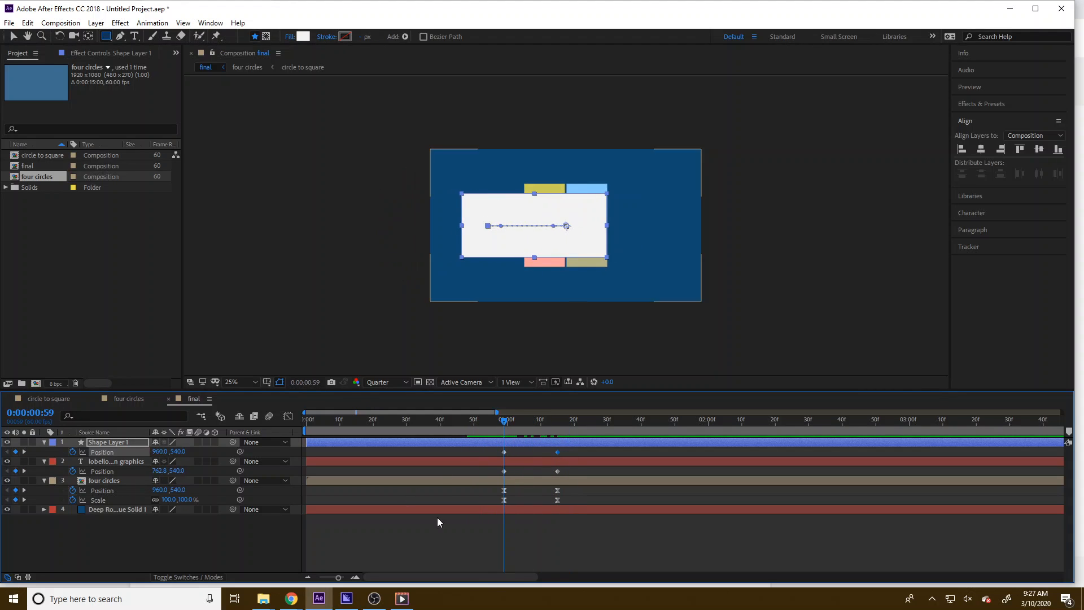
click(243, 536)
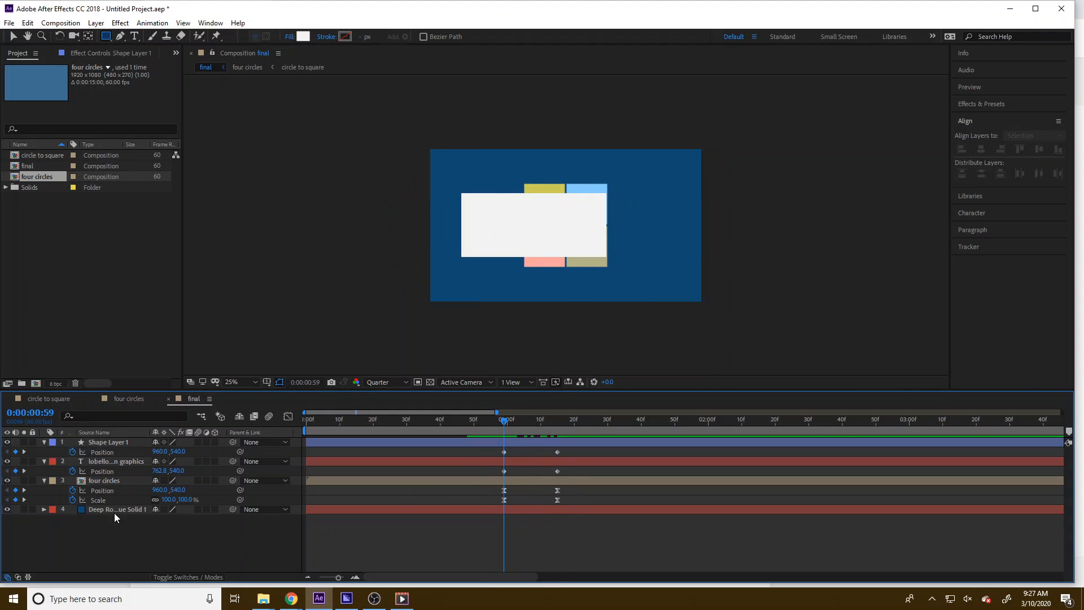
click(111, 462)
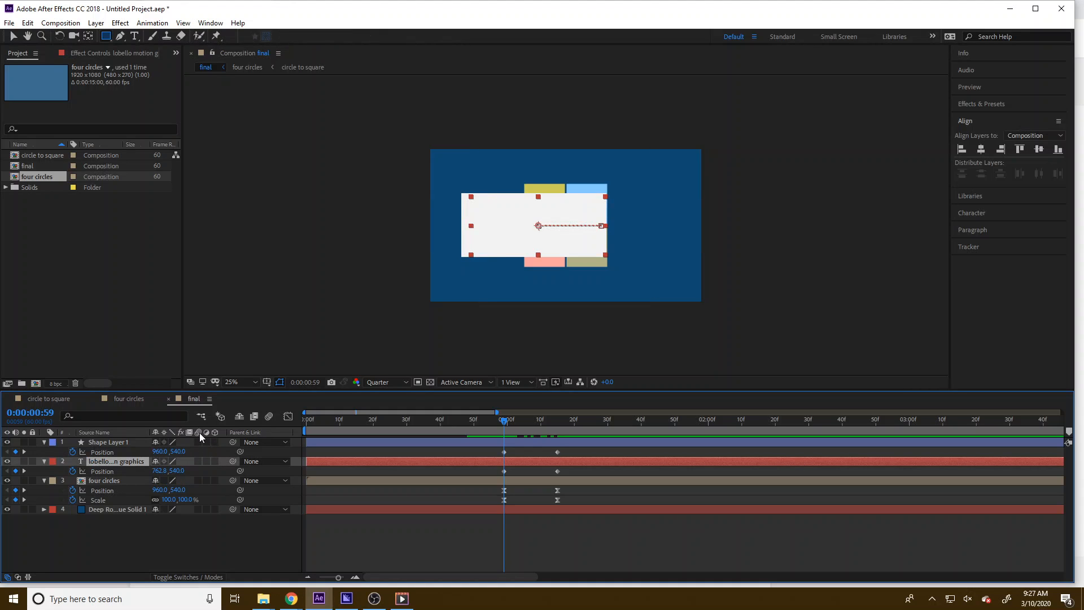
click(185, 578)
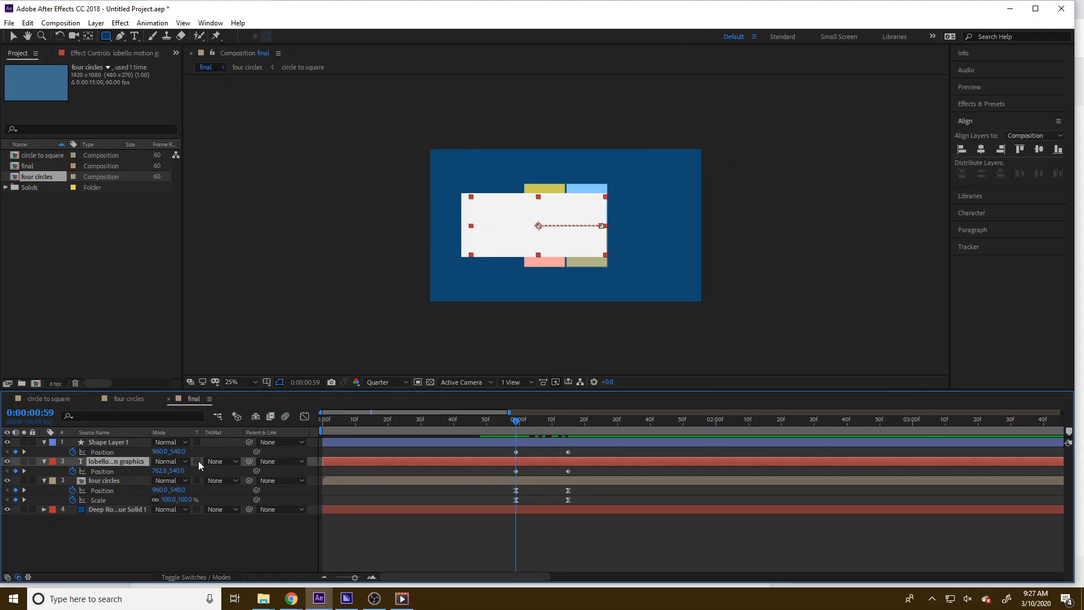
click(222, 467)
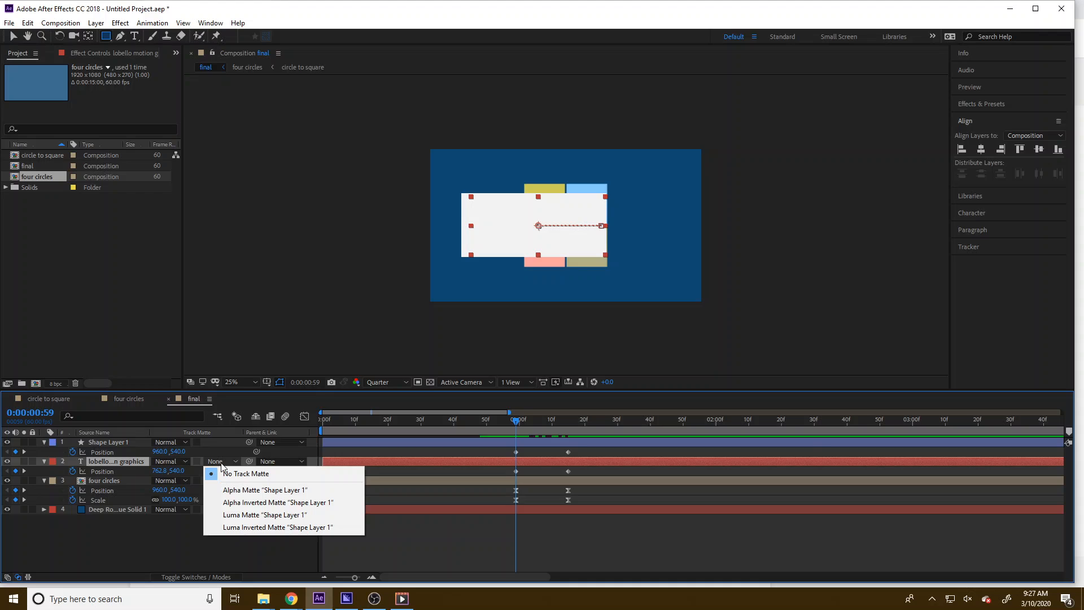
click(237, 501)
Select the shape and text layers' Position keyframes and apply Easy Ease to them
drag(516, 422, 581, 470)
right_click(568, 470)
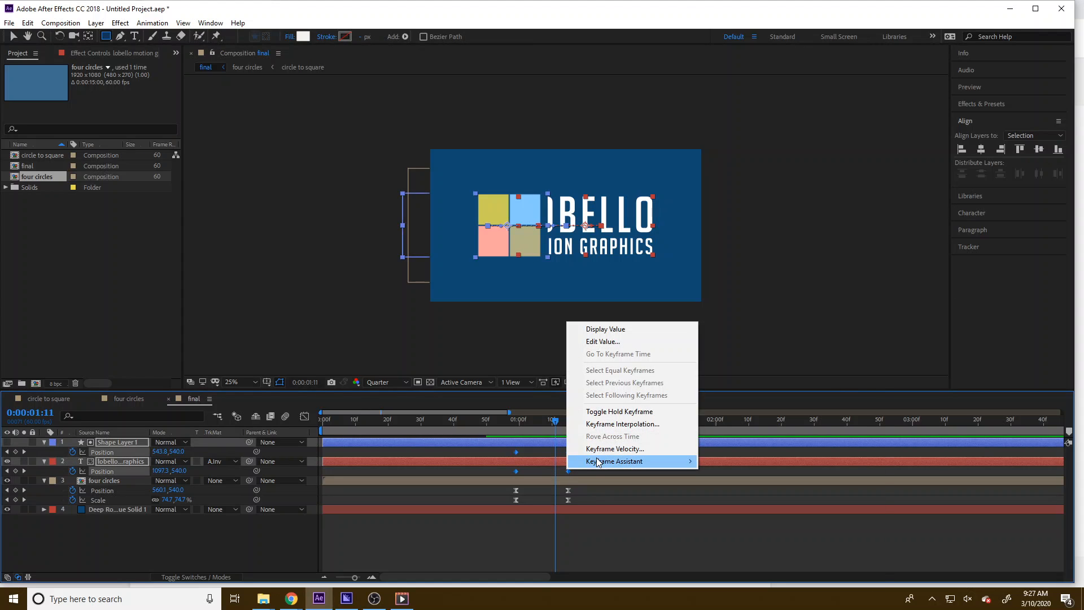
mouse_move(621, 460)
click(734, 499)
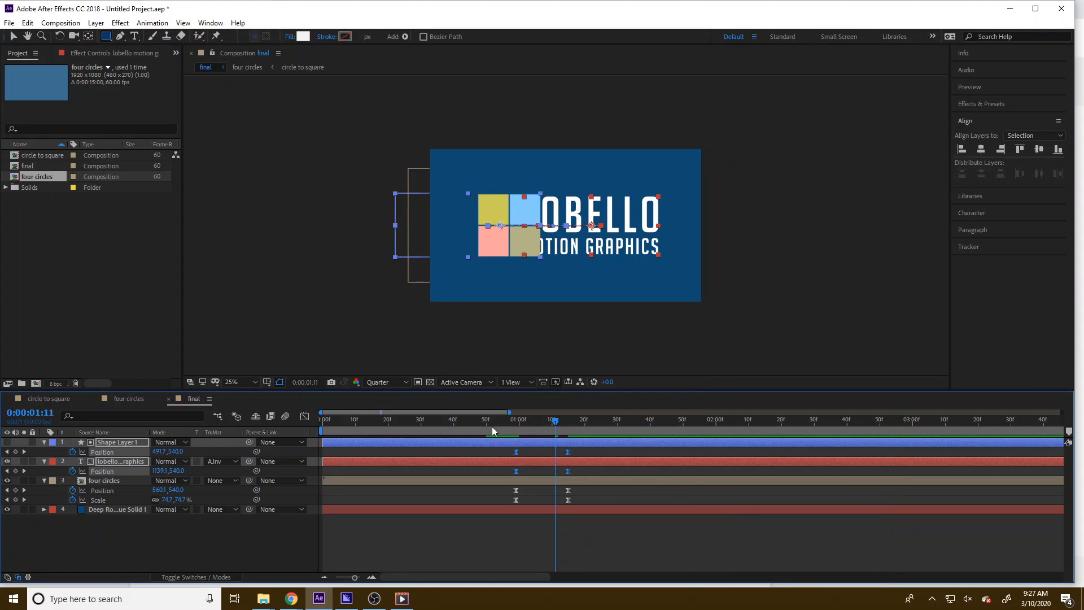
Preview the slide-out, then add the final composition to the Adobe Media Encoder queue
drag(490, 421, 599, 440)
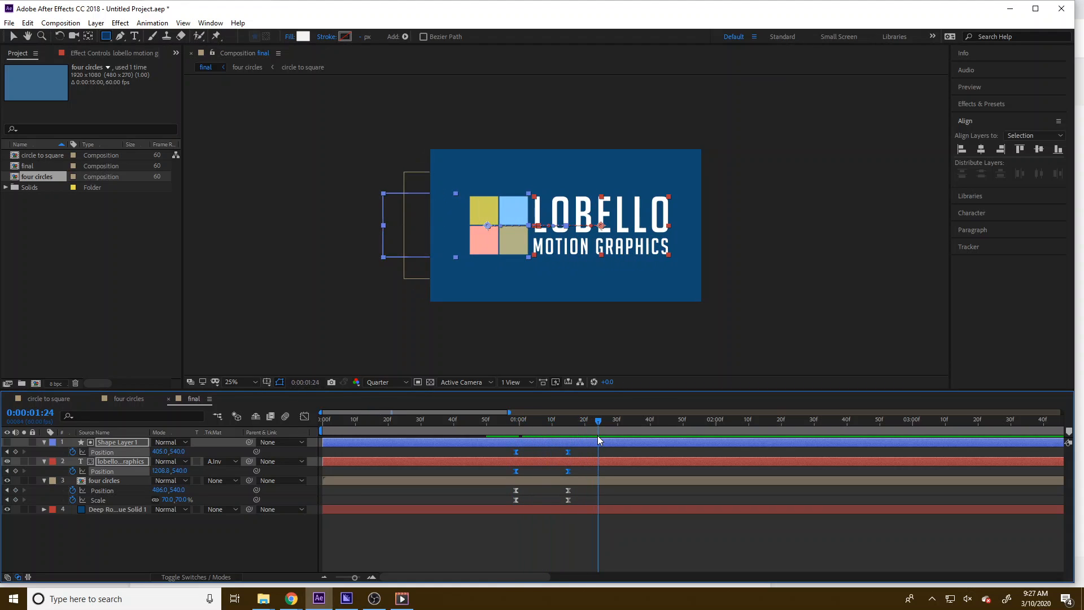
click(503, 540)
click(8, 23)
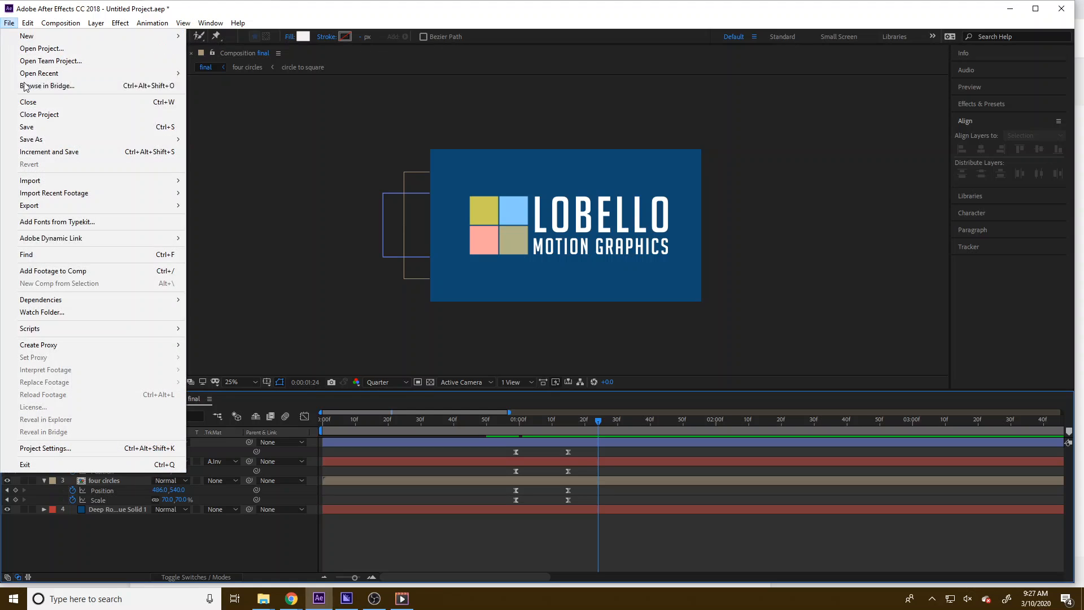
mouse_move(59, 204)
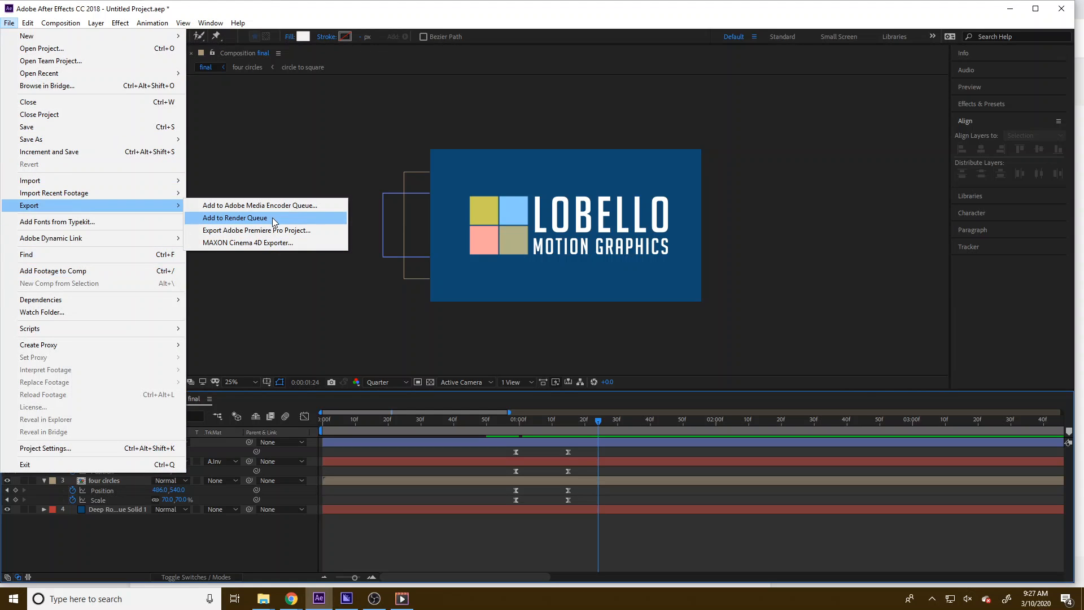
click(254, 205)
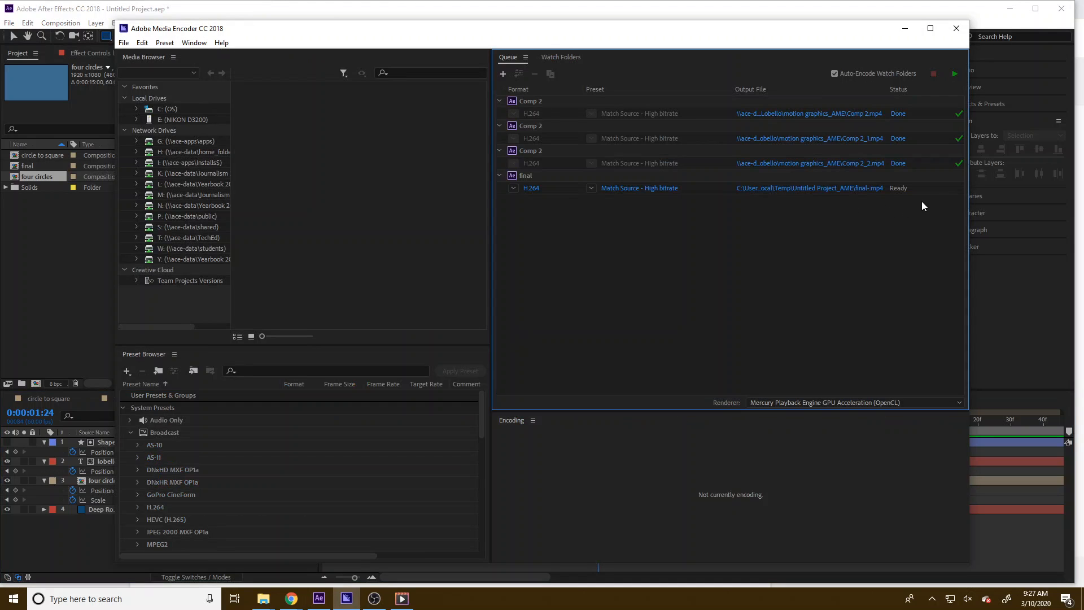